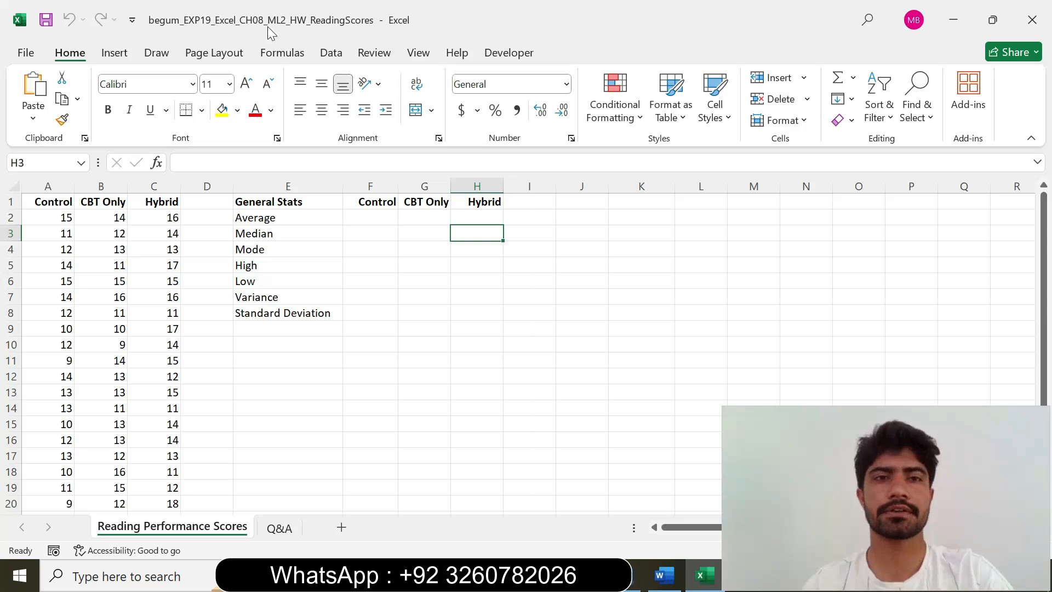
Switch to the Word instructions document and read the project title, project description and list of steps to perform.
left_click(664, 574)
left_click_drag(722, 508, 786, 507)
left_click_drag(917, 437, 919, 461)
left_click(577, 358)
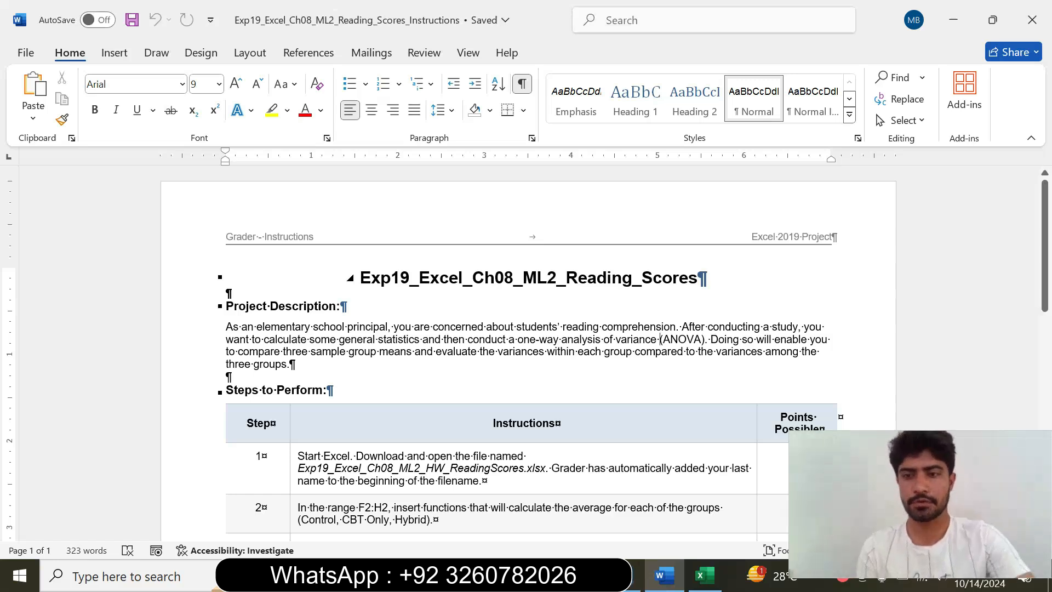
left_click_drag(358, 278, 699, 278)
left_click(778, 326)
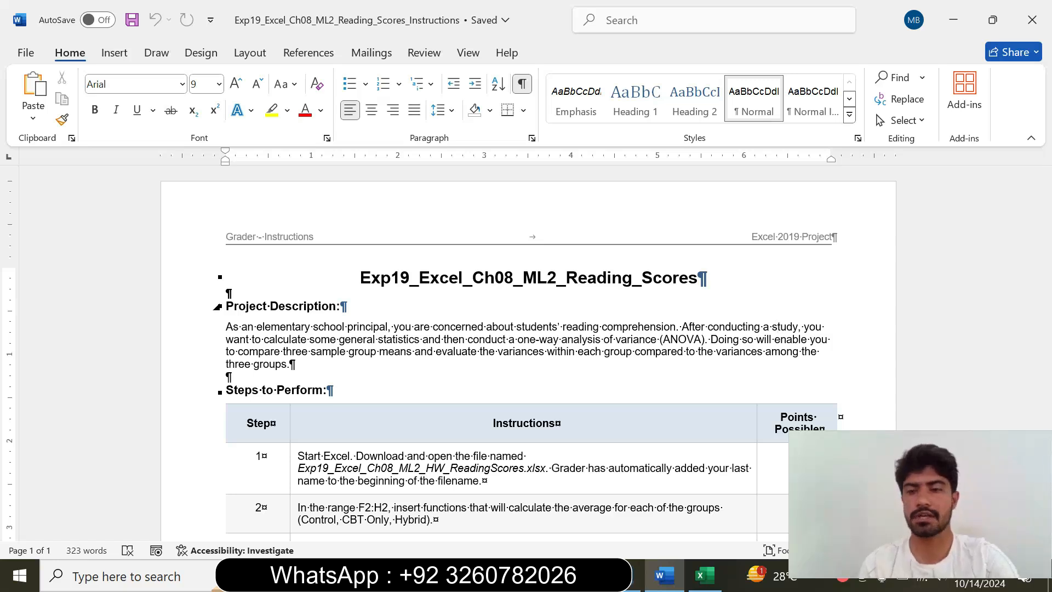
scroll(4, 296, "down", 4)
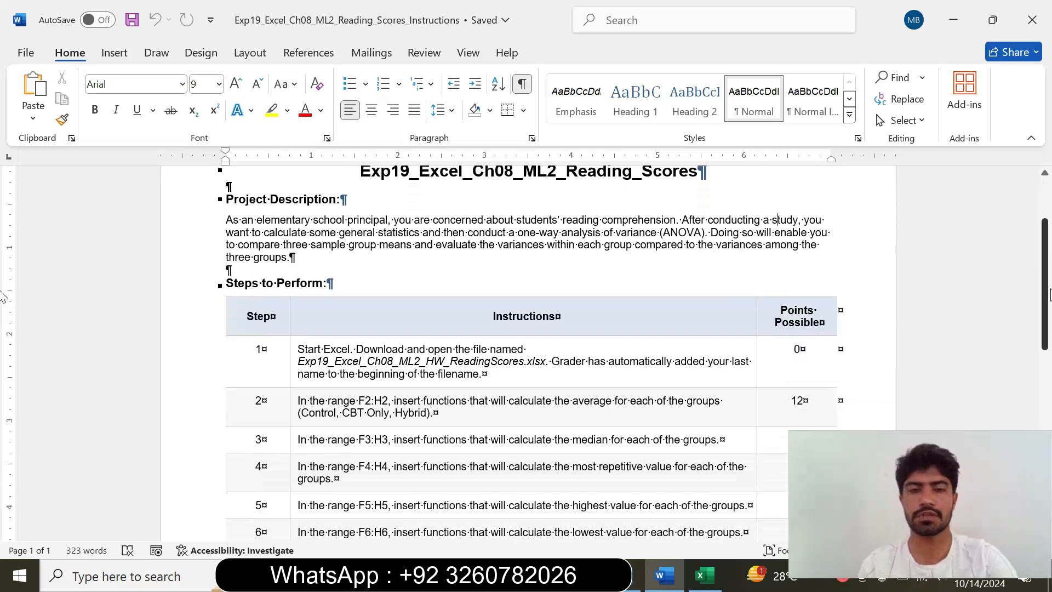
scroll(3, 295, "down", 4)
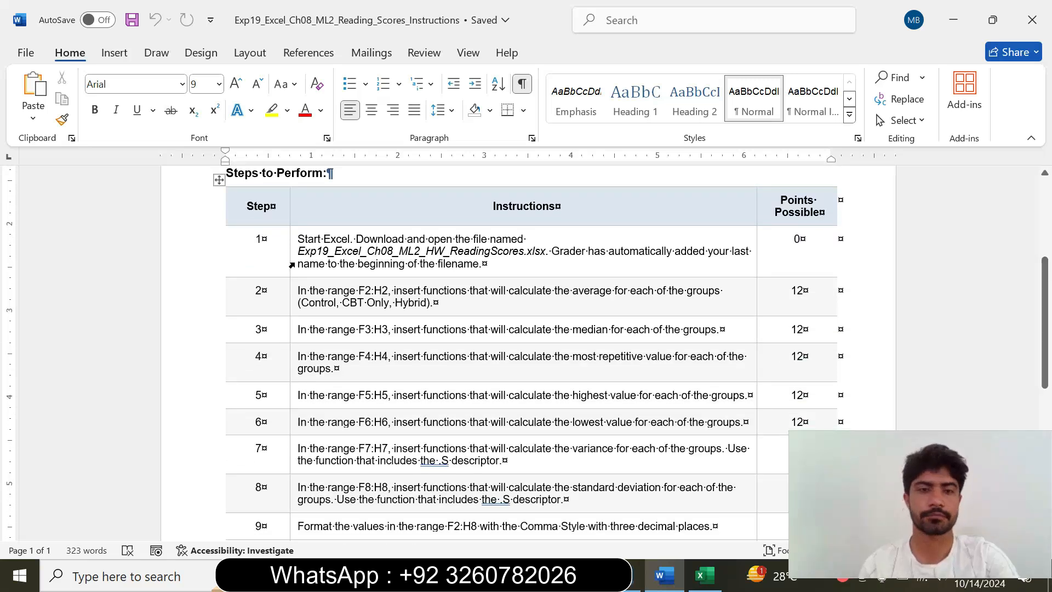
Enlarge the step 1 instruction text to 12 pt and highlight it in yellow for reading.
left_click(291, 264)
left_click(392, 211)
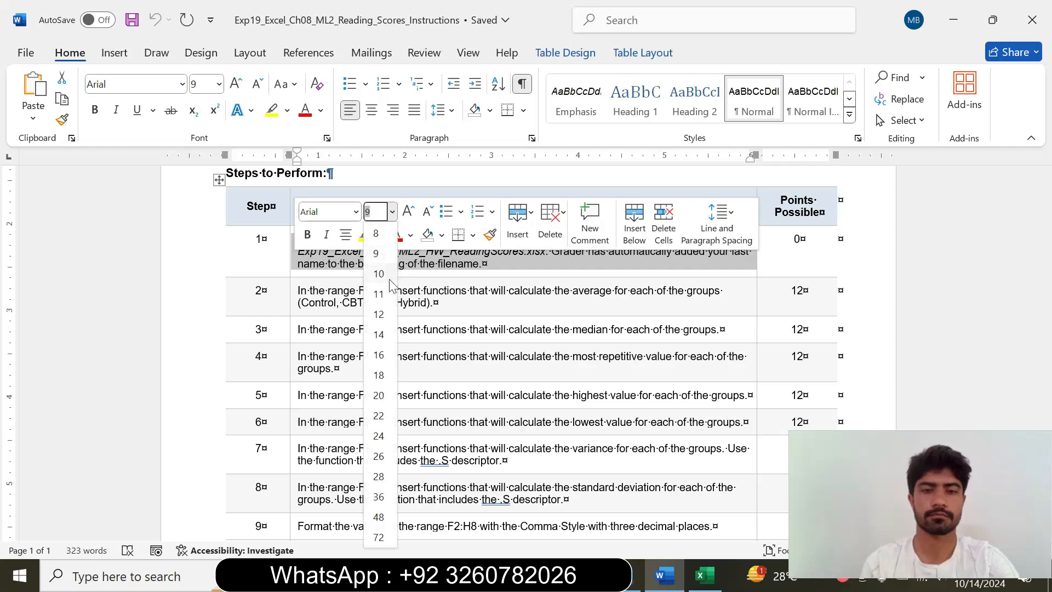
left_click(379, 314)
left_click(364, 235)
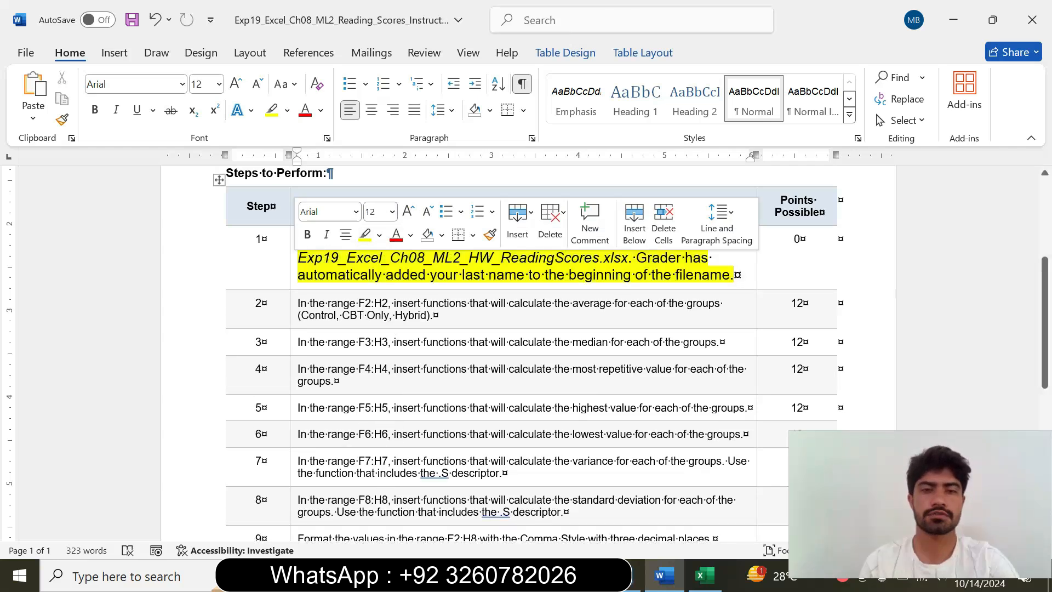
left_click(338, 262)
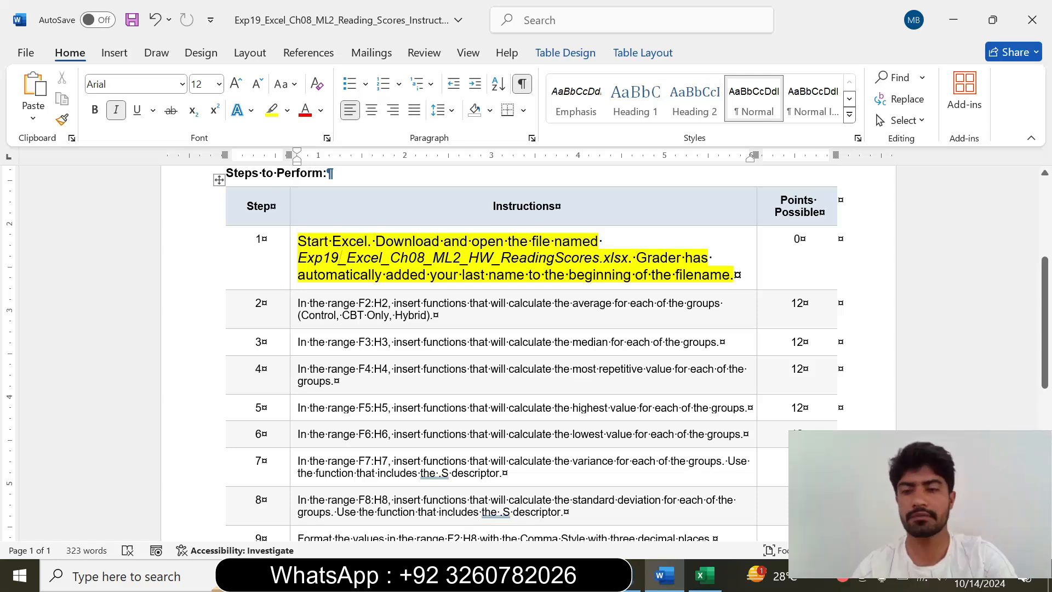
left_click(694, 275)
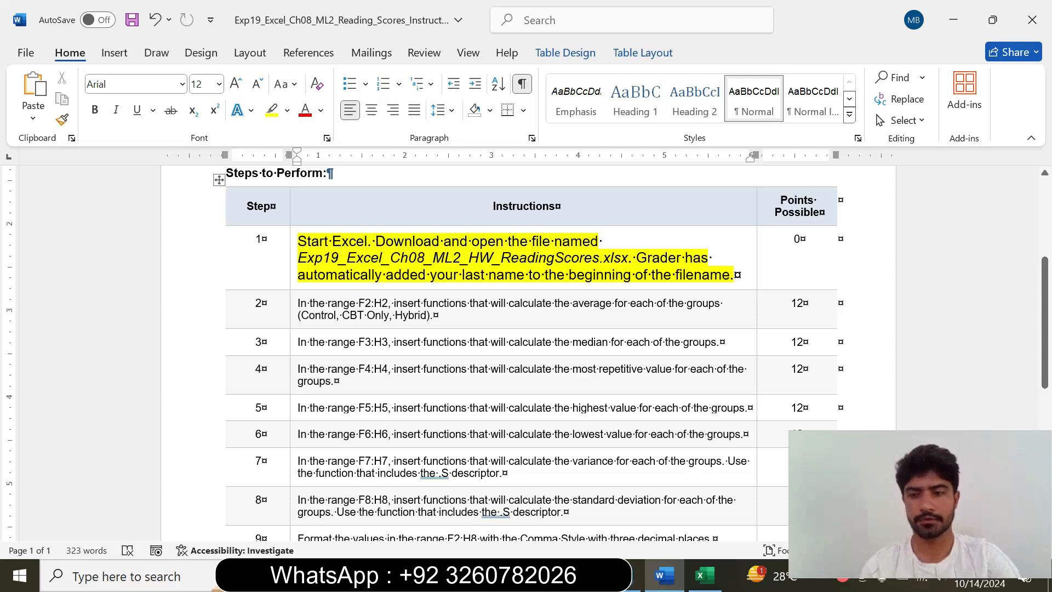
Switch to Excel and look over the Reading Performance Scores worksheet of the assignment workbook.
left_click(705, 575)
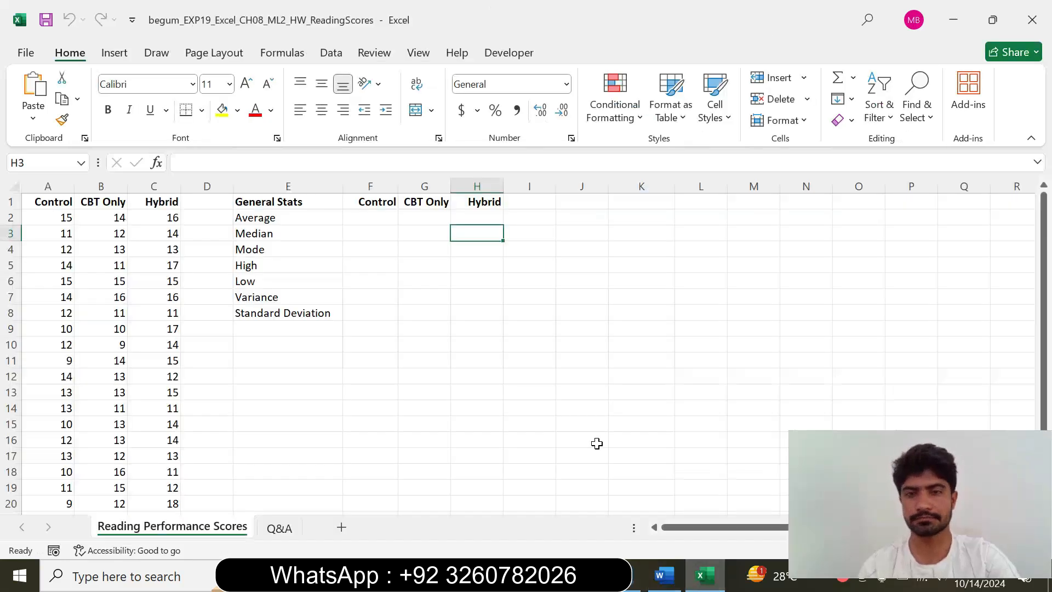
left_click(601, 406)
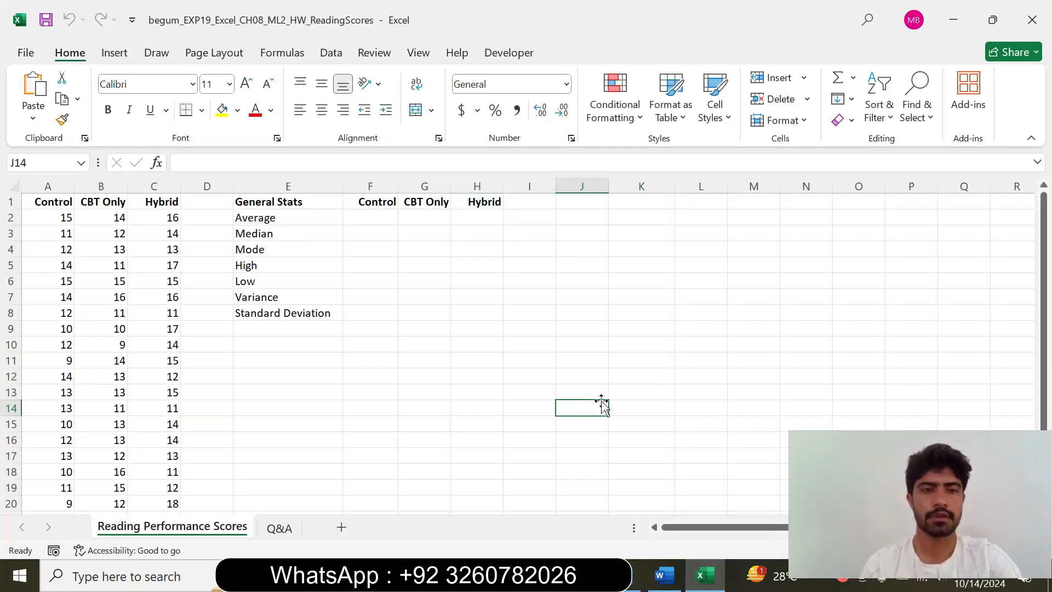
left_click(210, 267)
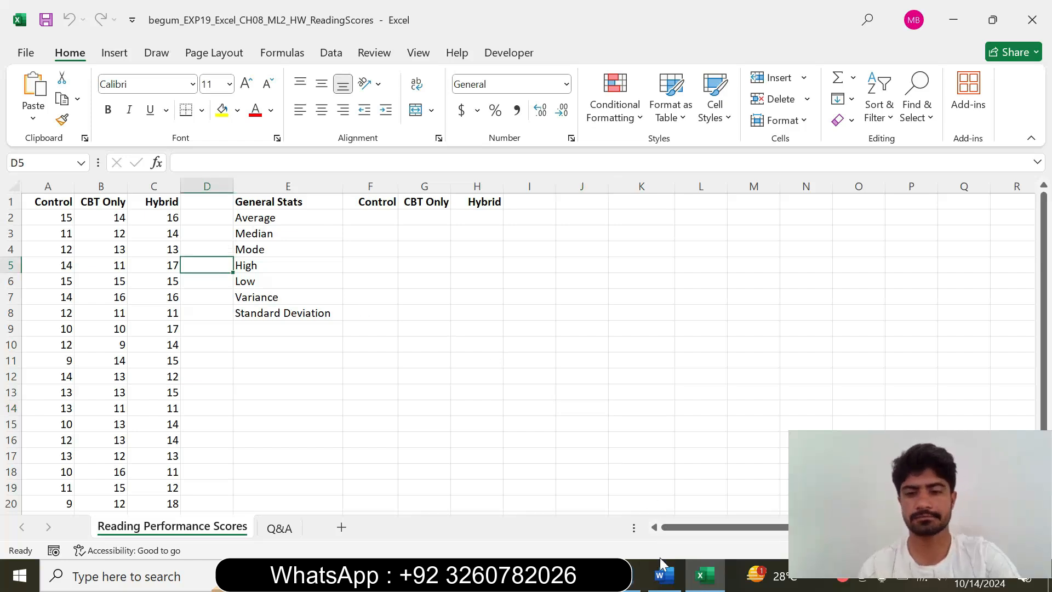
Return to the Word instructions and reset the step 1 text to 9 pt with no highlight color.
left_click(663, 573)
left_click(294, 278)
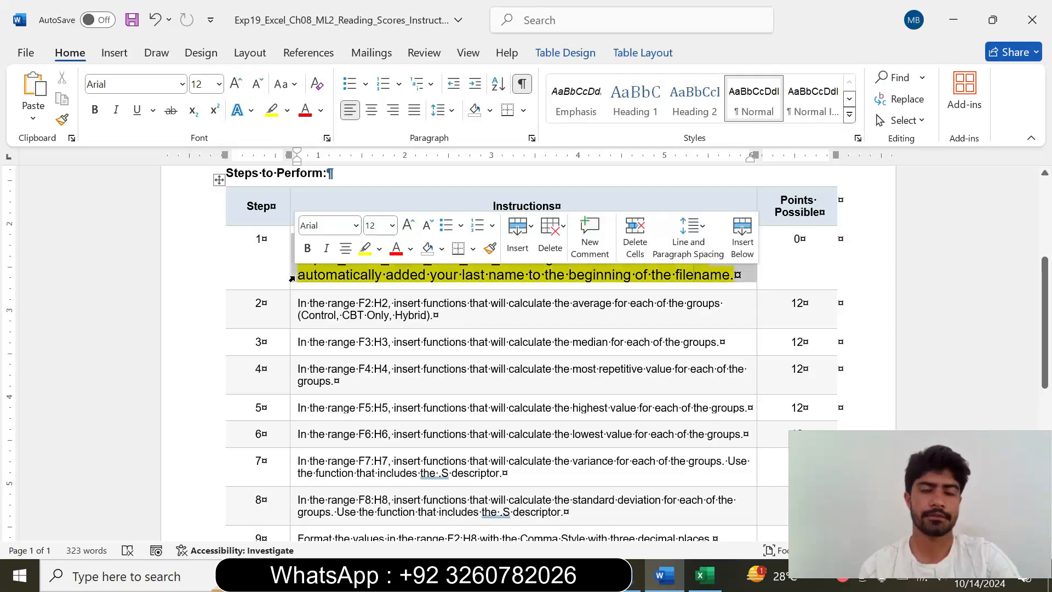
left_click(392, 226)
left_click(391, 260)
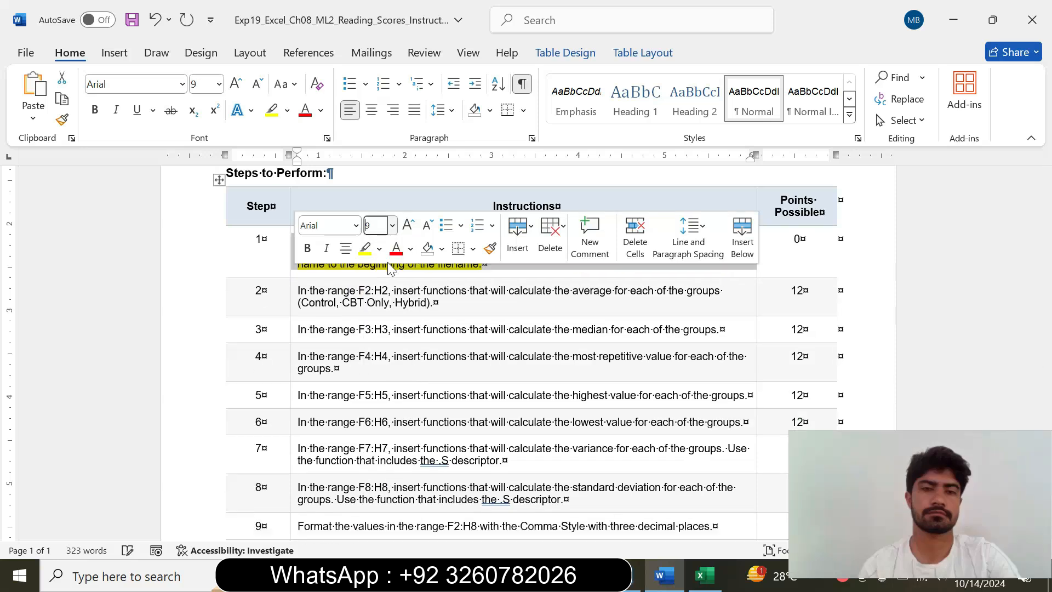
left_click(379, 248)
left_click(400, 379)
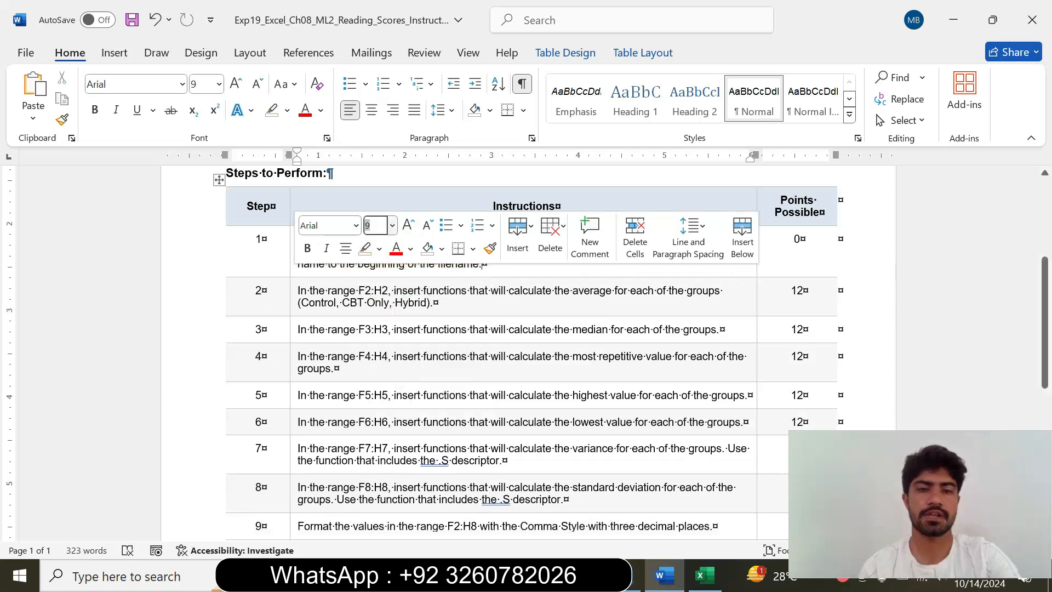
Enlarge the step 2 instruction text to 14 pt, highlight it in turquoise and read through it.
left_click(290, 307)
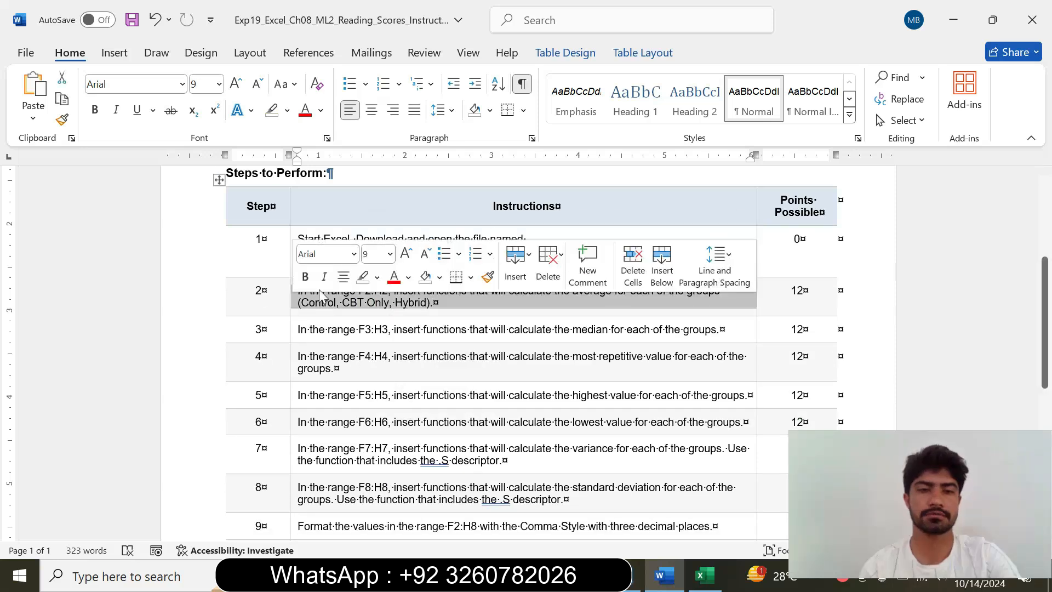
left_click(390, 253)
left_click(376, 376)
left_click(377, 277)
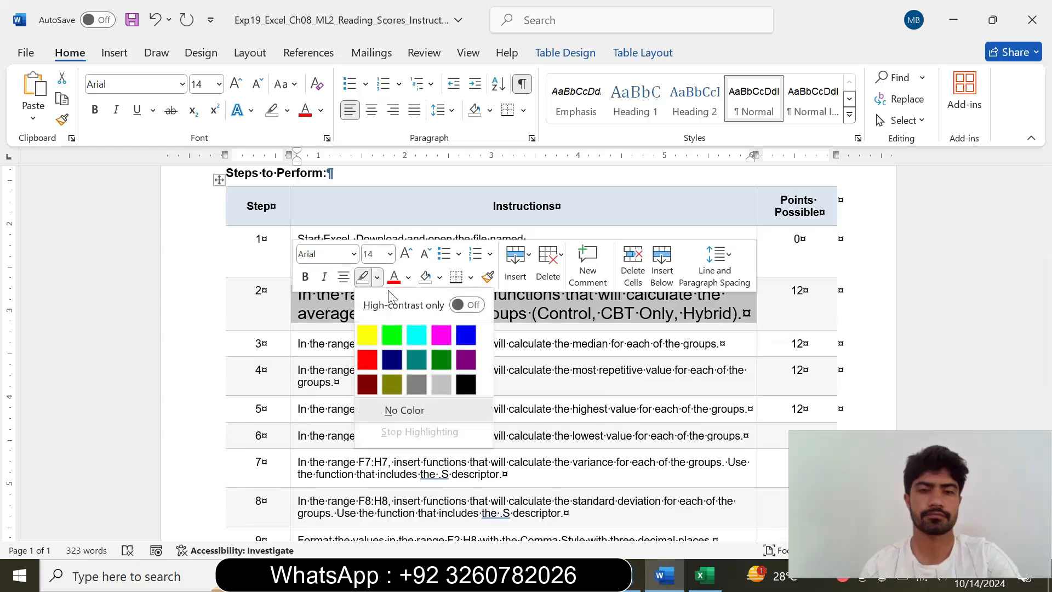
left_click(404, 408)
left_click(325, 313)
left_click_drag(297, 294, 743, 313)
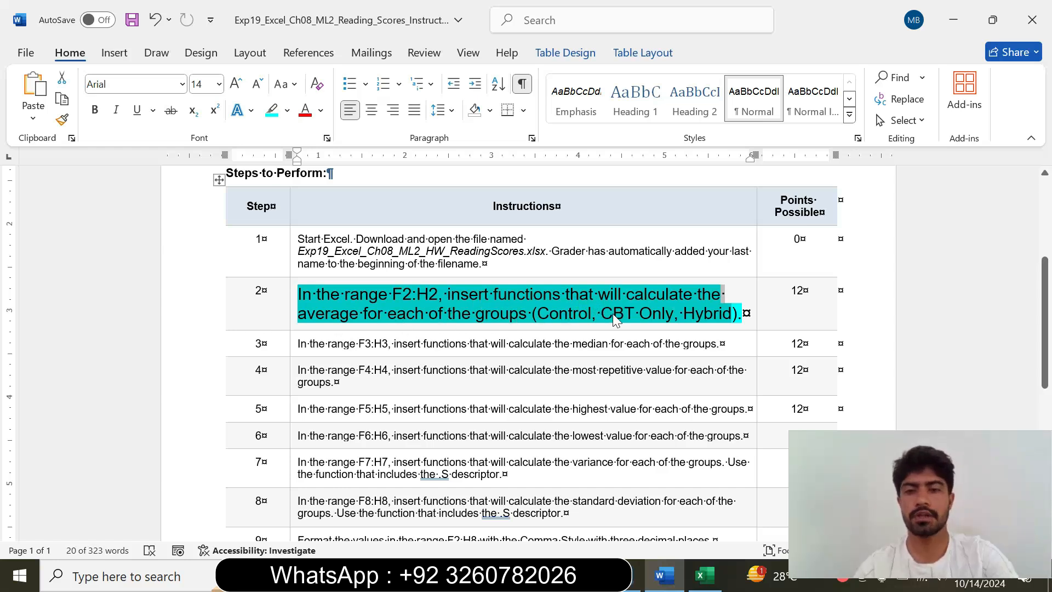
left_click(712, 313)
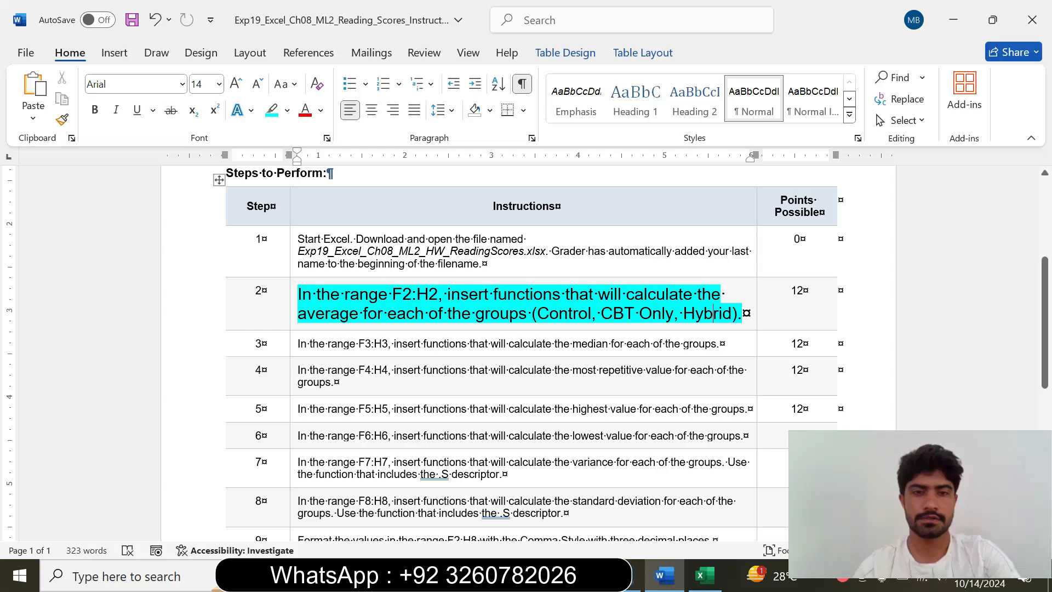
Copy the range reference F2:H2 from instruction step 2, go to that range in the Excel worksheet, and select its first cell, F2.
left_click_drag(392, 296, 437, 298)
key("ctrl+c")
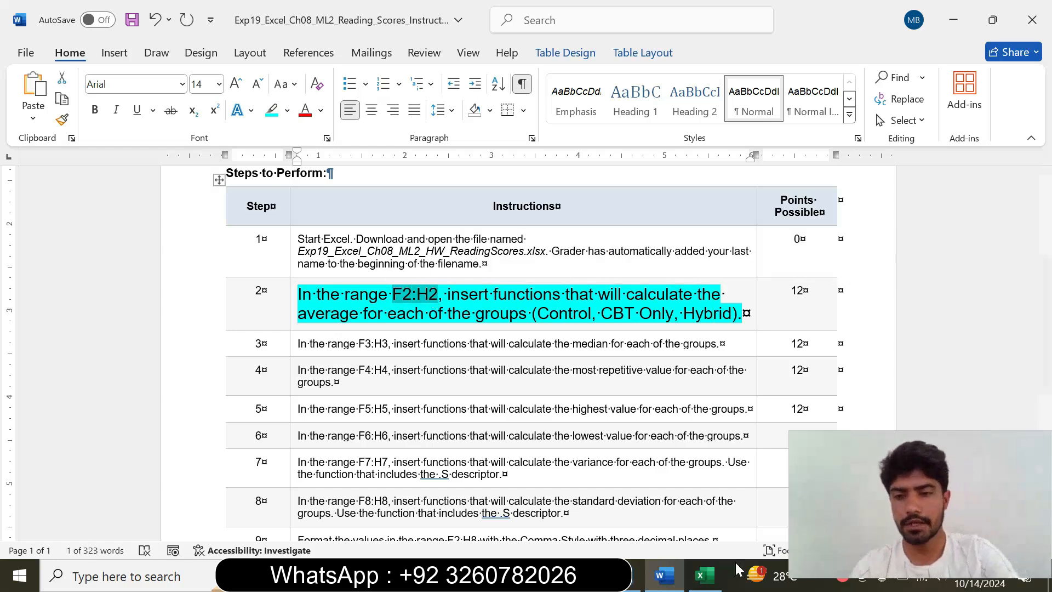
left_click(709, 579)
left_click(19, 162)
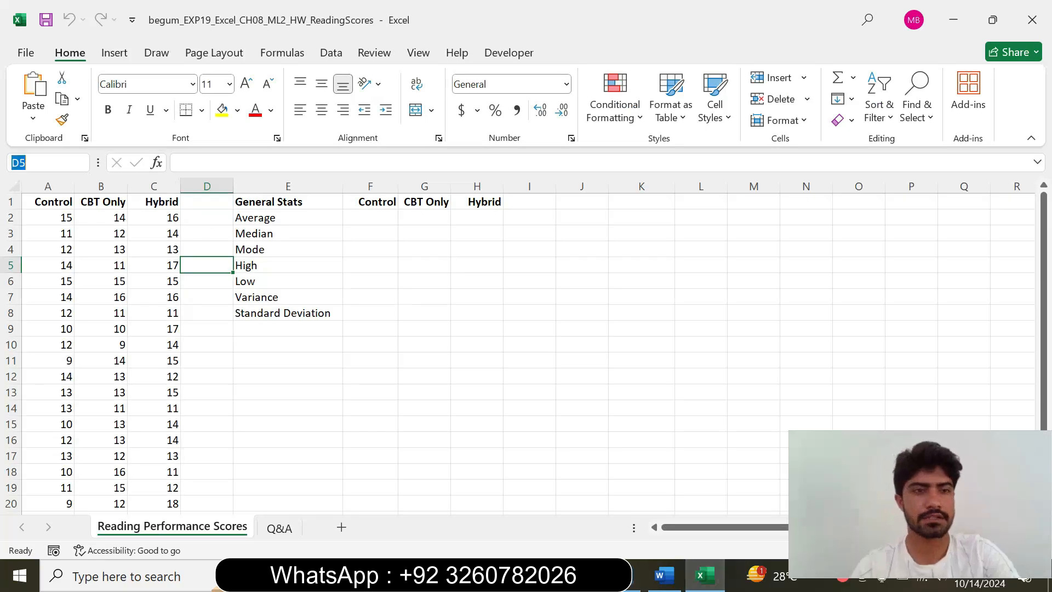
key("ctrl+v")
key("Return")
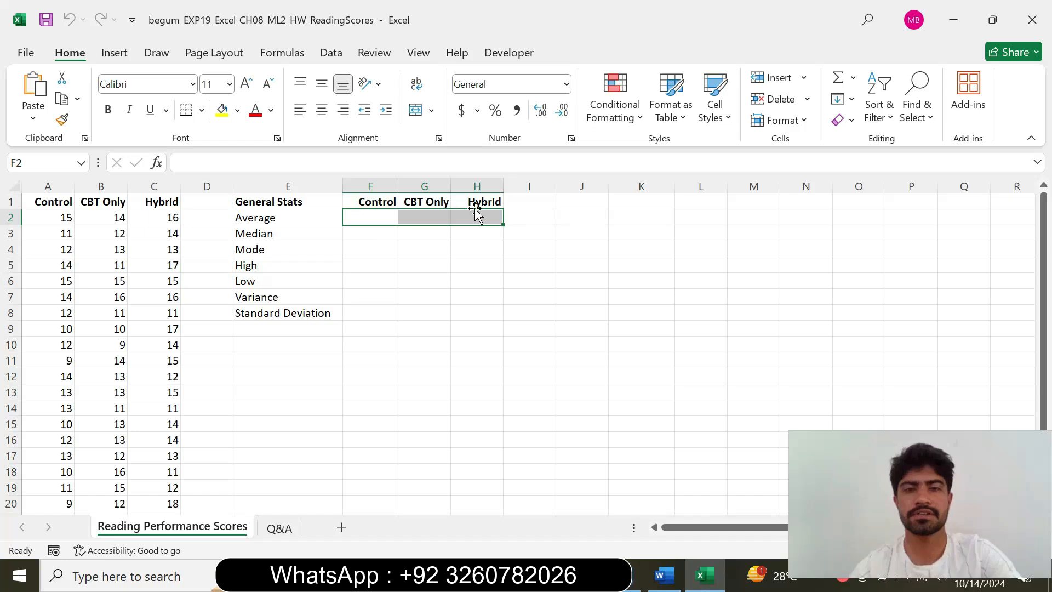
left_click(369, 215)
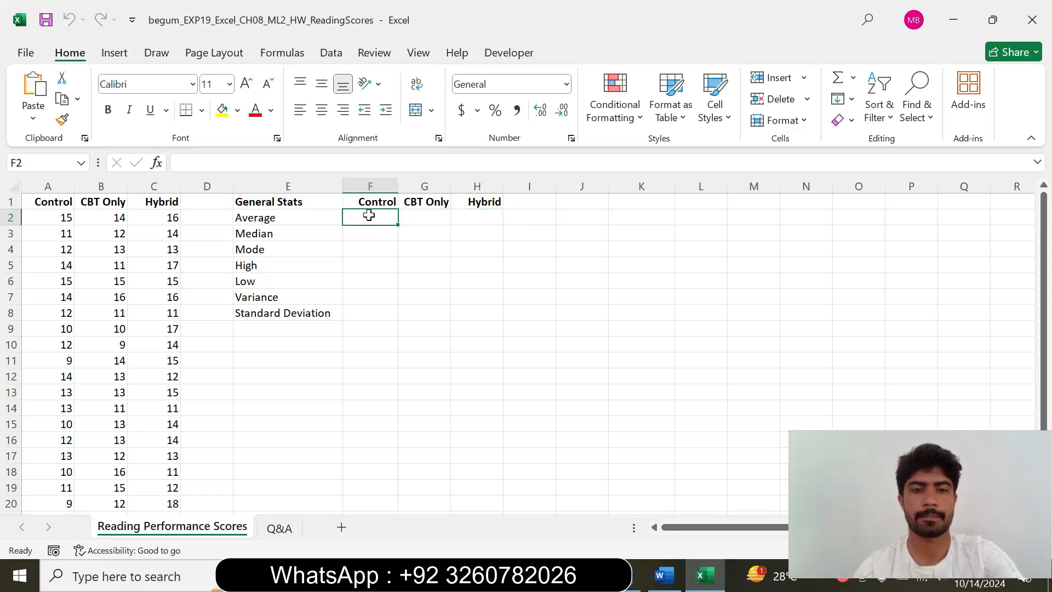
type("=")
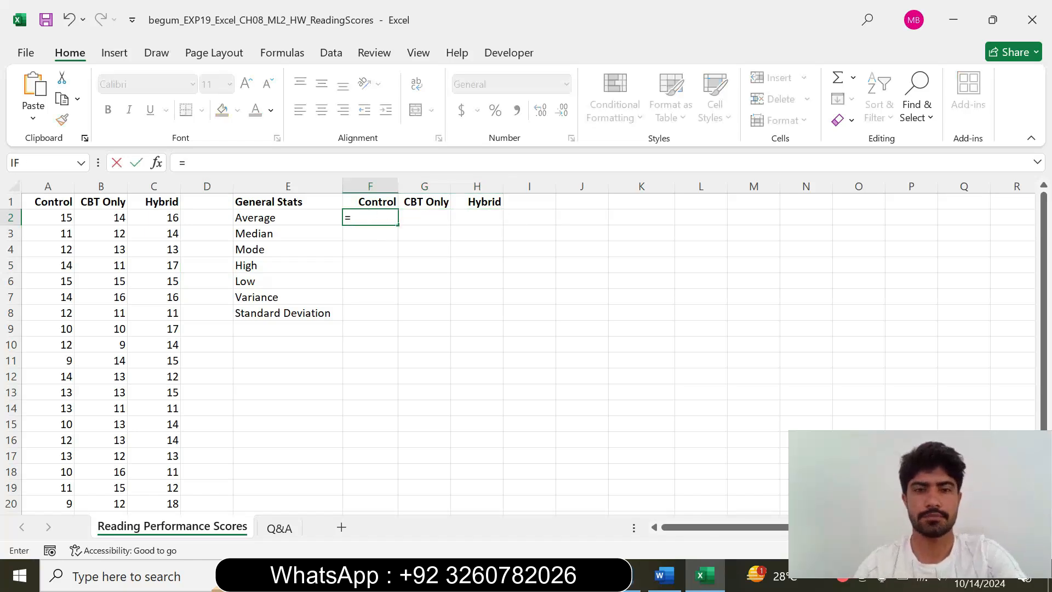
type("a")
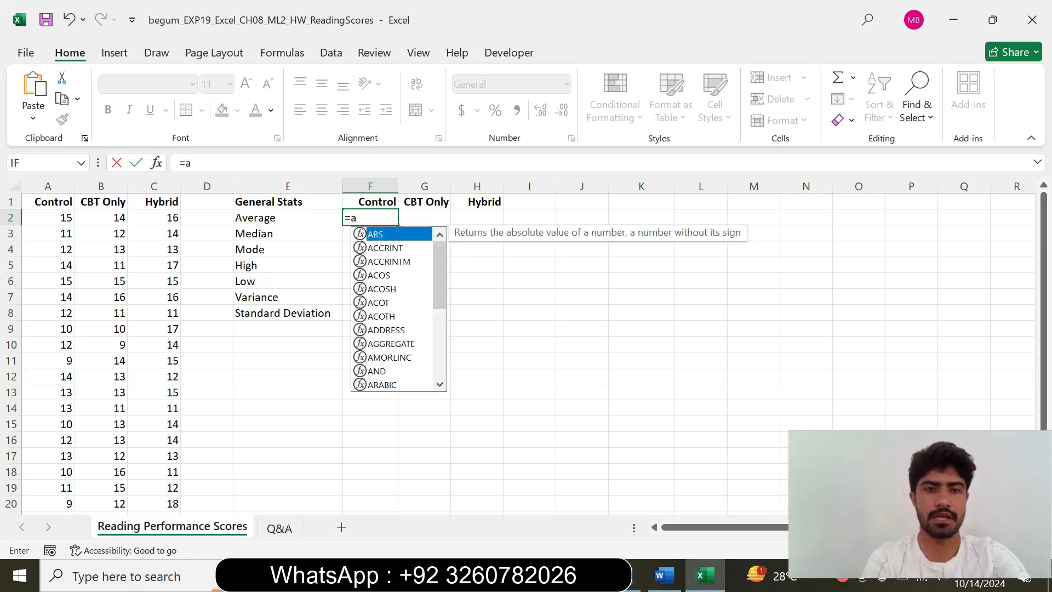
type("ver")
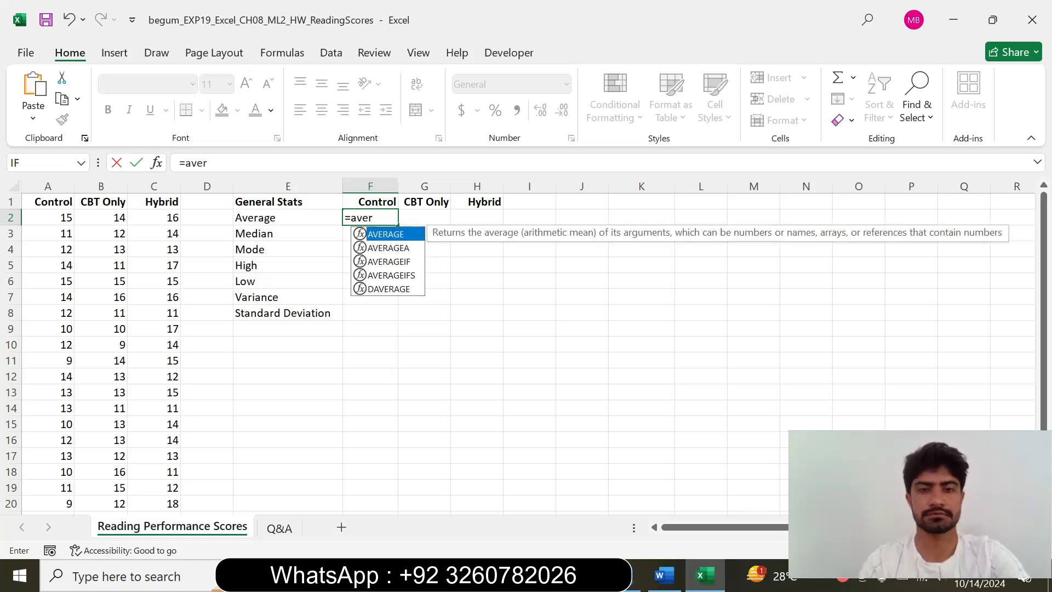
key("Escape")
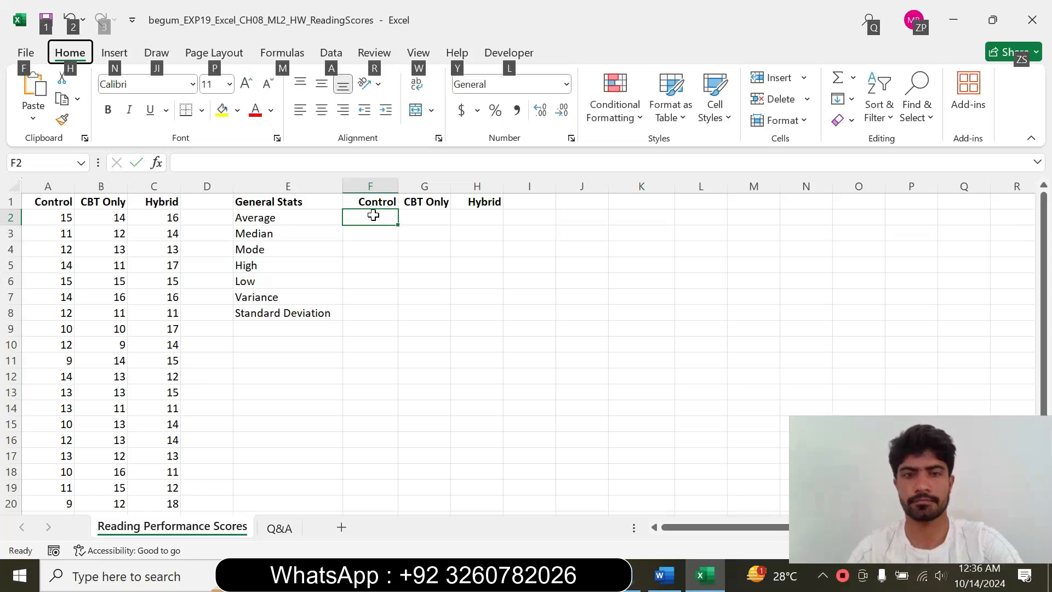
Calculate the Control group's average in cell F2 with the formula =AVERAGE(A2:A25), checking the Word instructions for the requirement.
type("=")
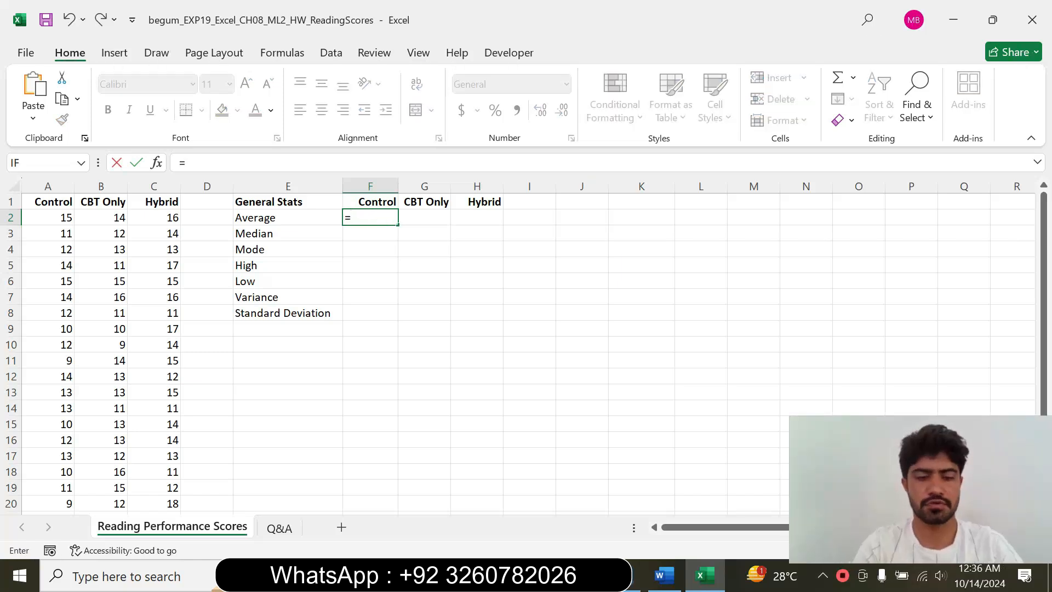
type("av")
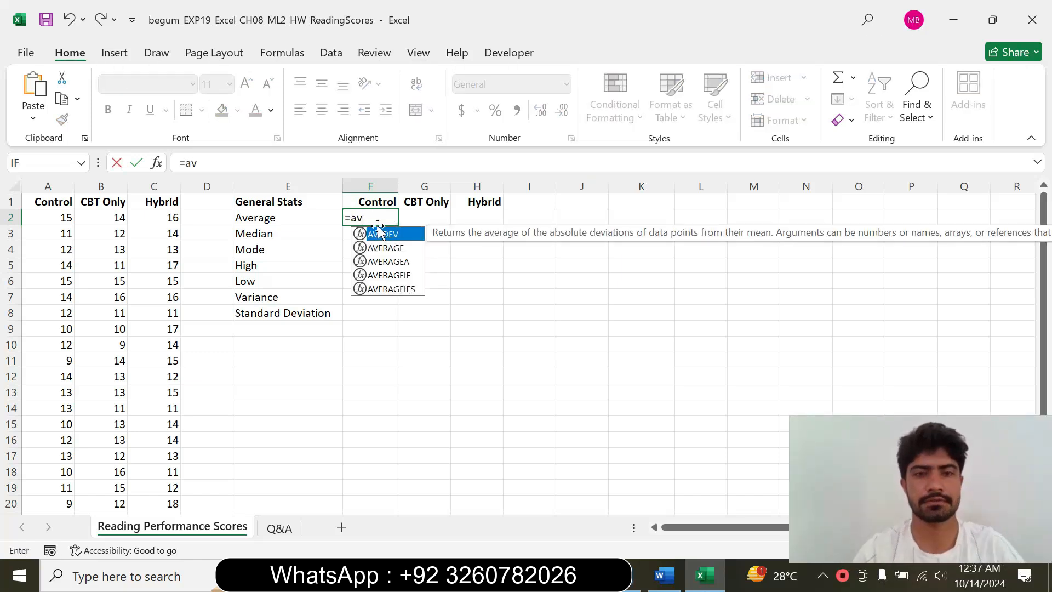
double_click(386, 248)
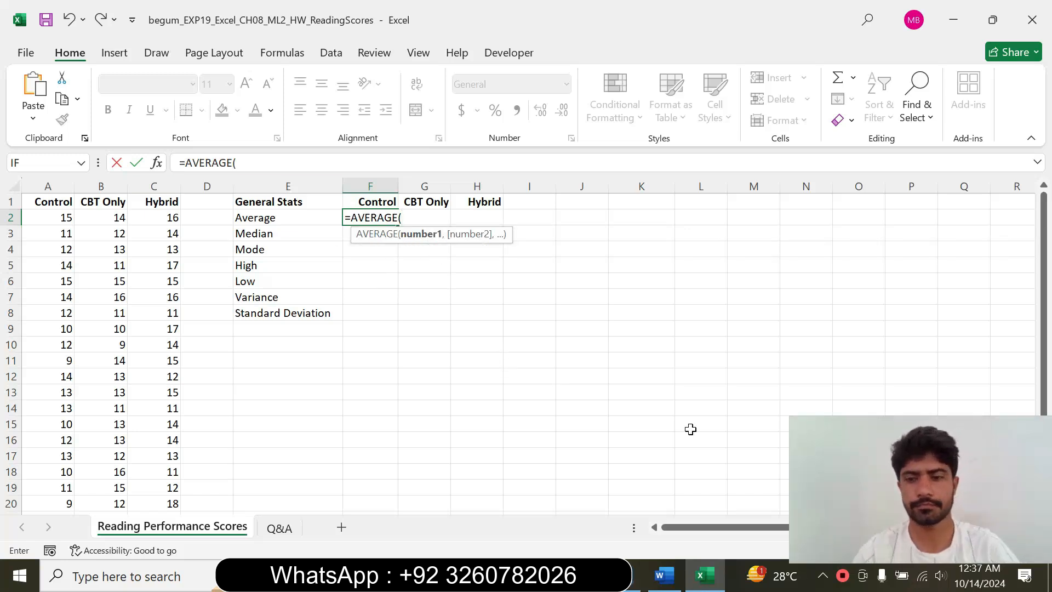
left_click(674, 580)
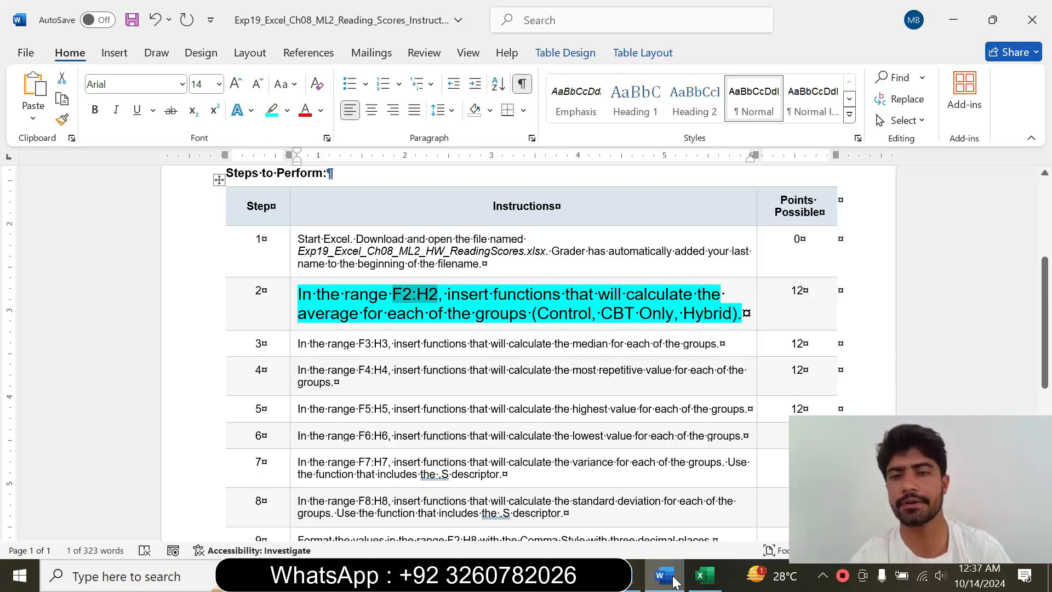
left_click(674, 579)
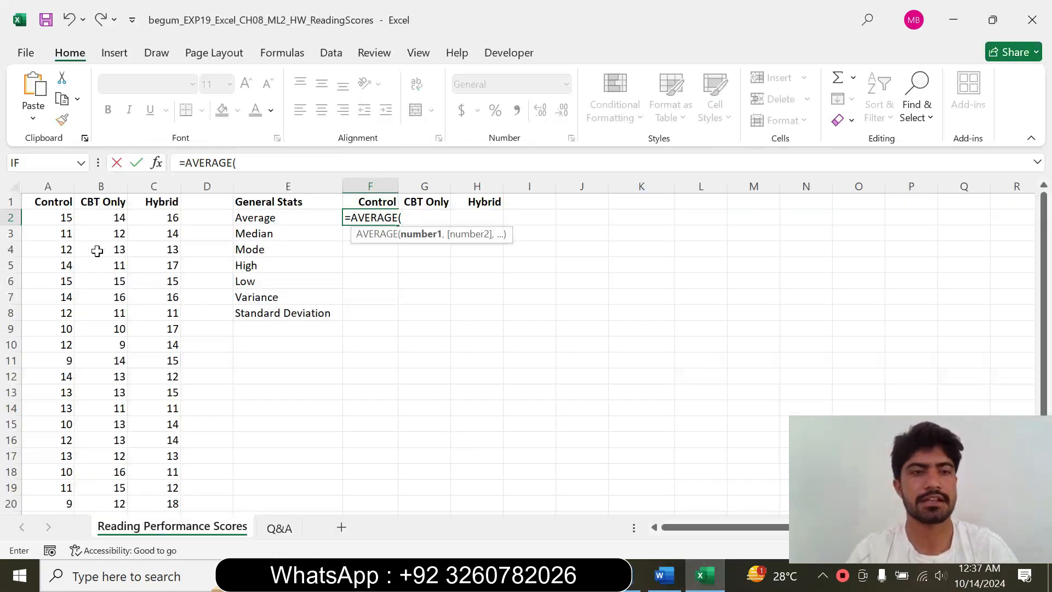
left_click_drag(61, 221, 47, 467)
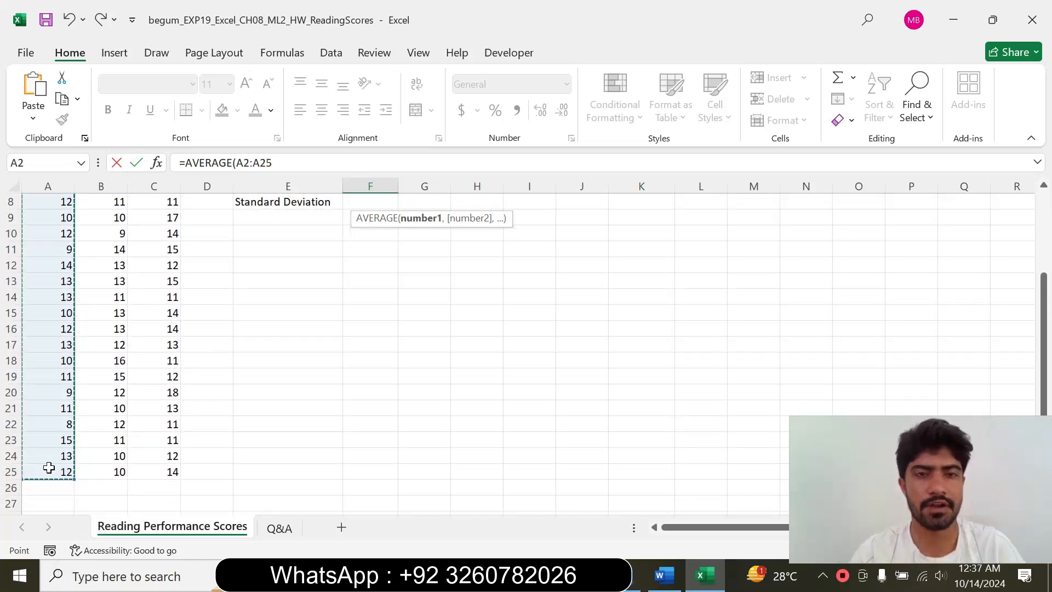
left_click(292, 162)
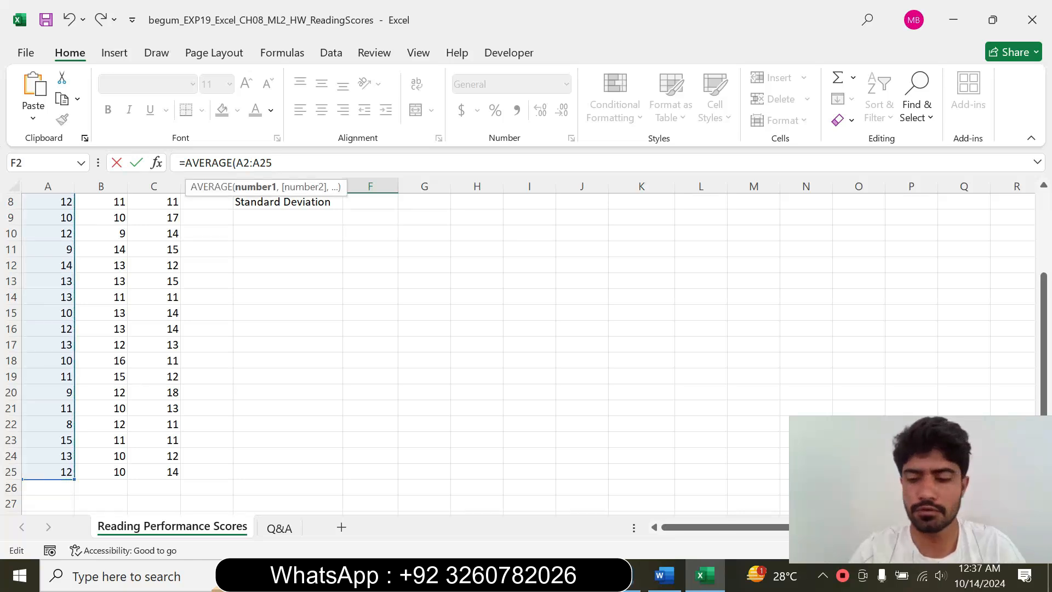
type(")")
key("Return")
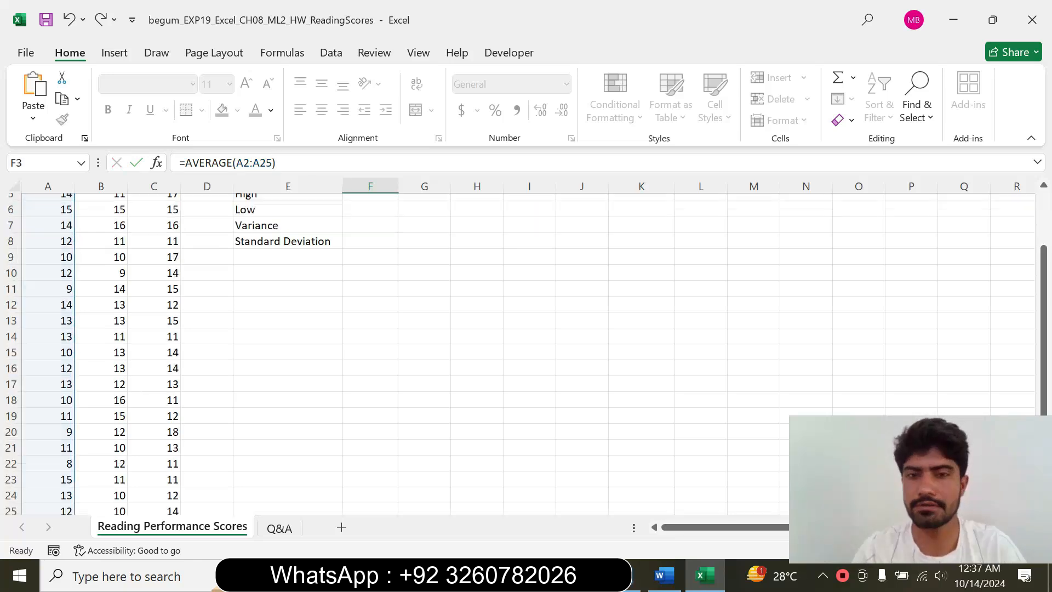
left_click_drag(1043, 298, 1044, 200)
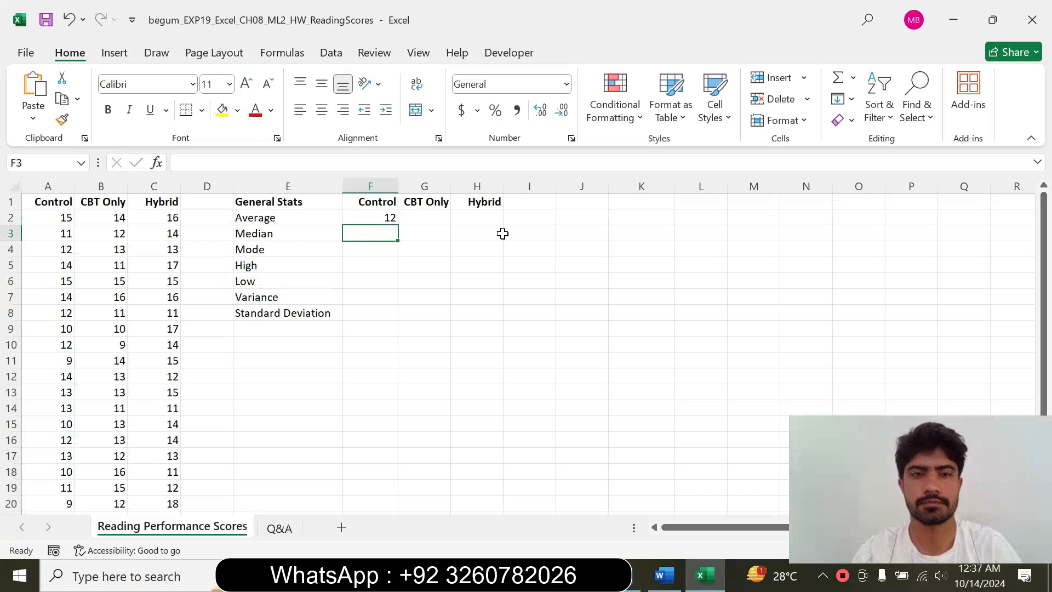
Calculate the CBT Only group's average in cell G2 with the formula =AVERAGE(B2:B25).
left_click(382, 216)
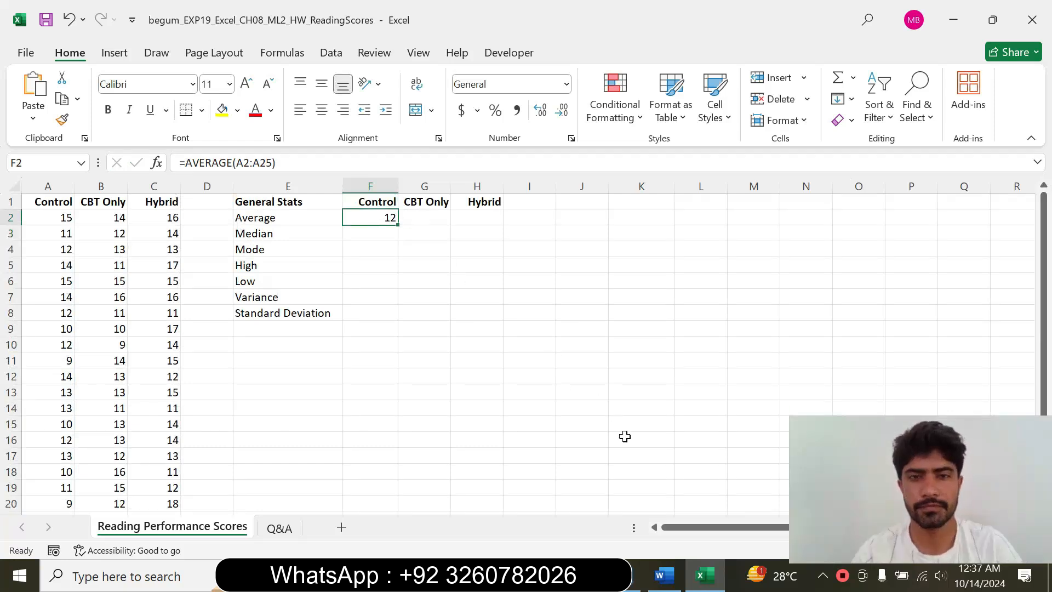
left_click(415, 219)
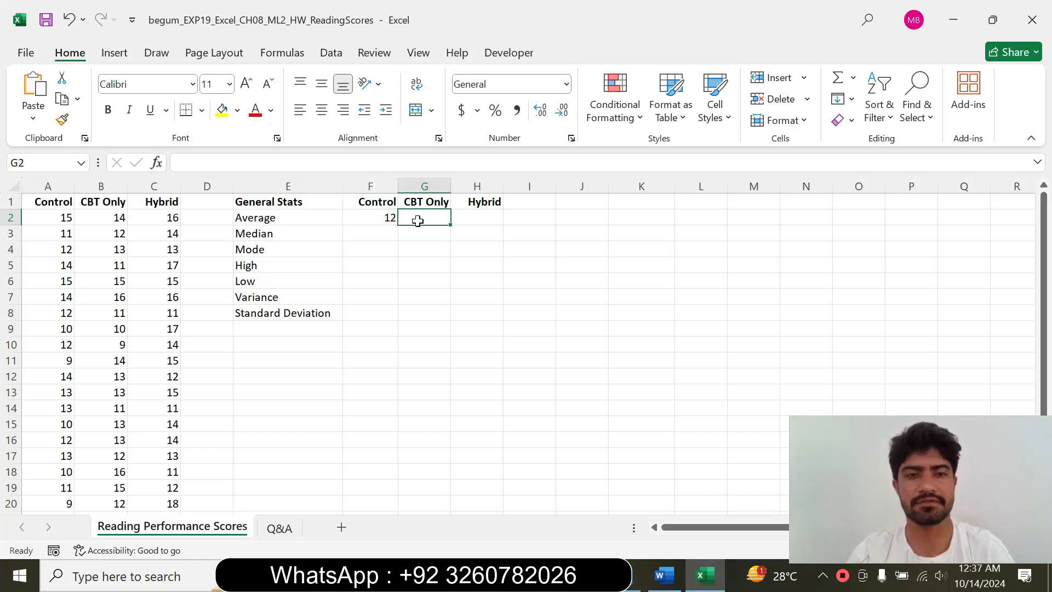
type("=")
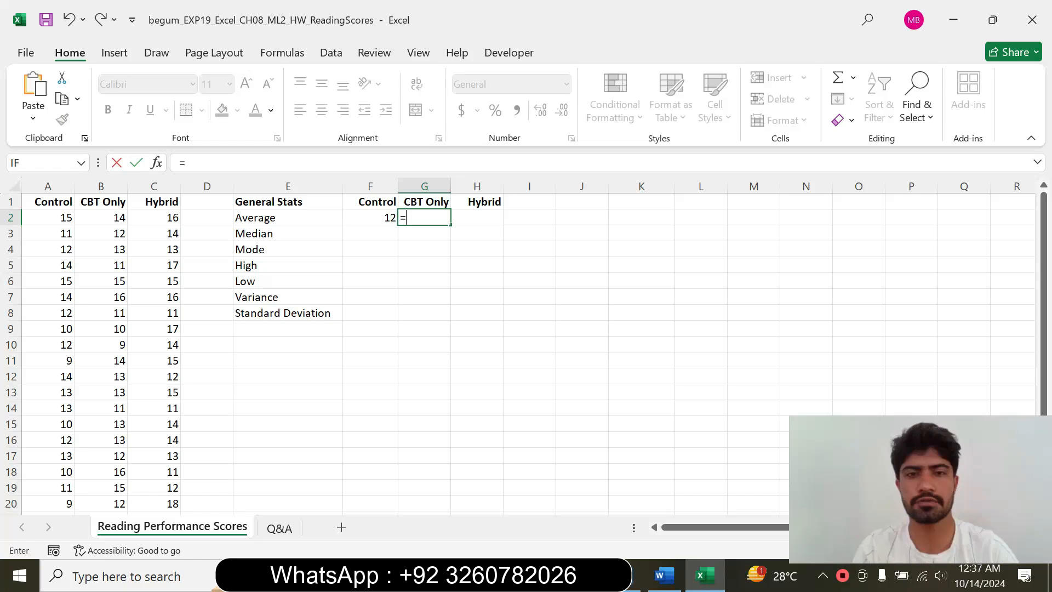
type("aver")
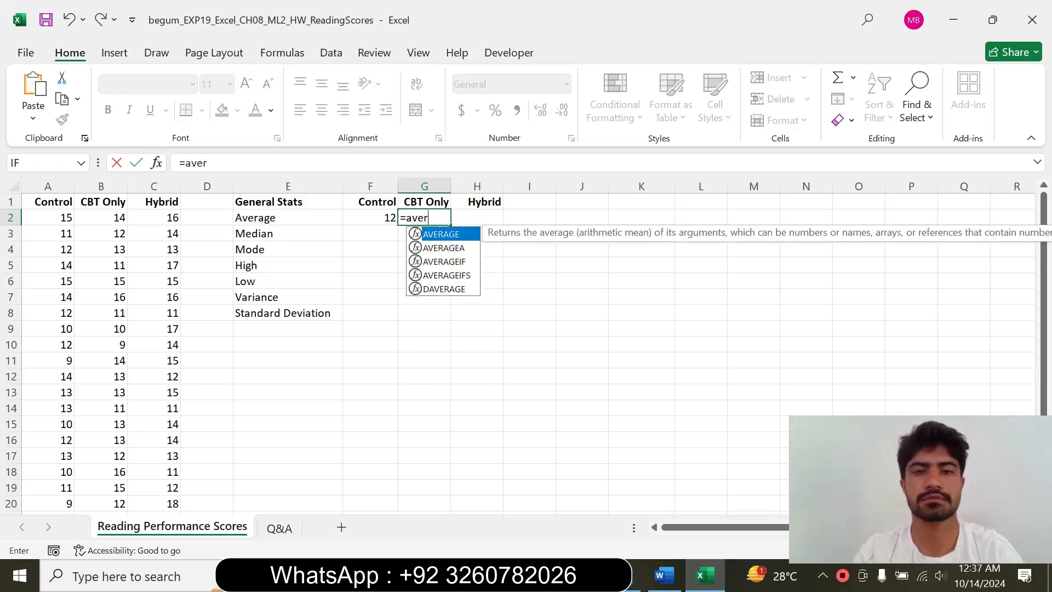
double_click(439, 234)
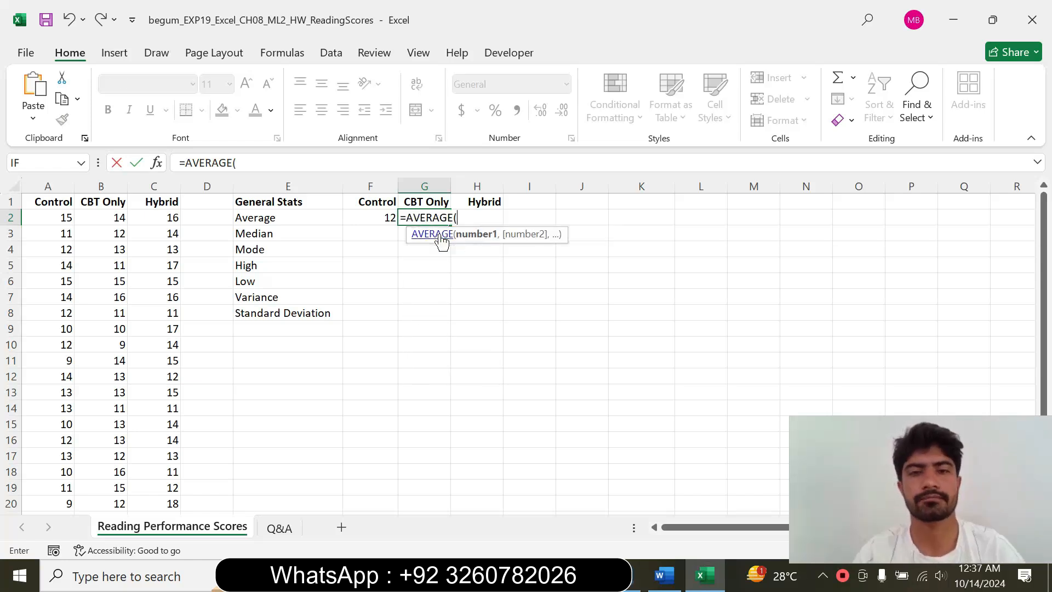
left_click(114, 215)
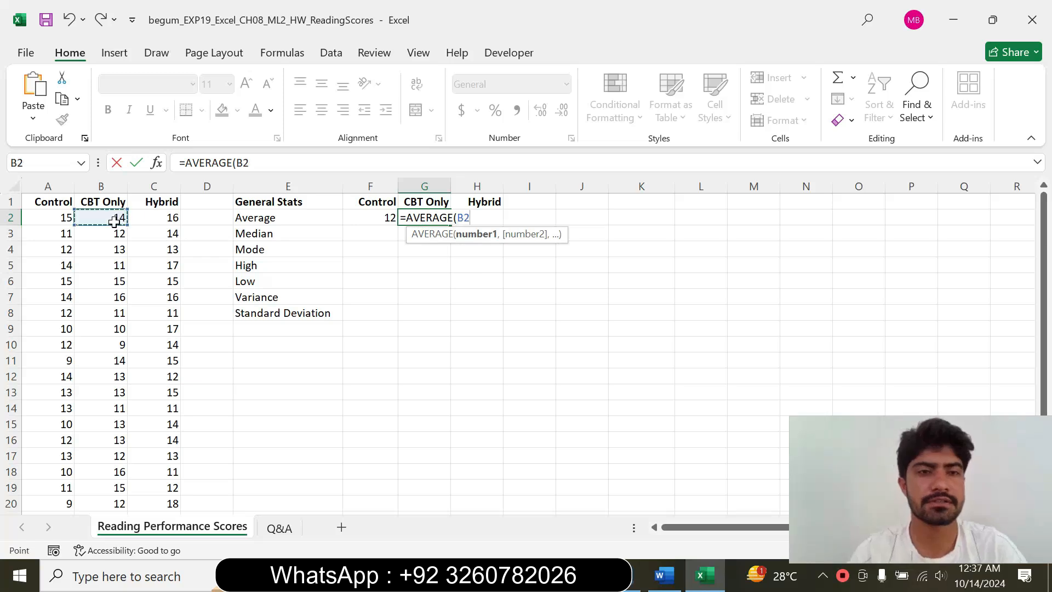
left_click_drag(112, 227, 113, 482)
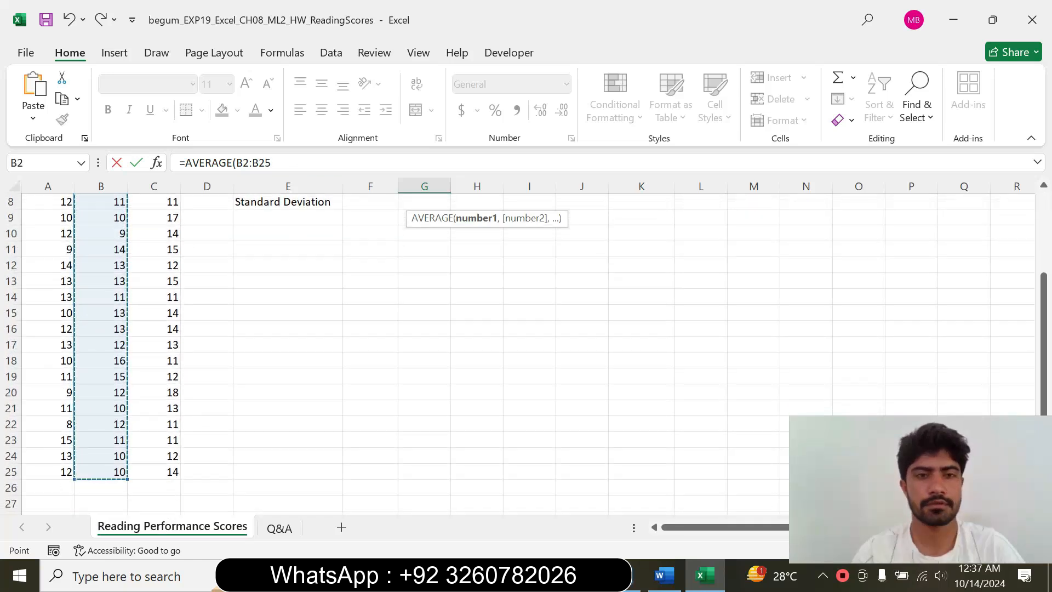
left_click(296, 162)
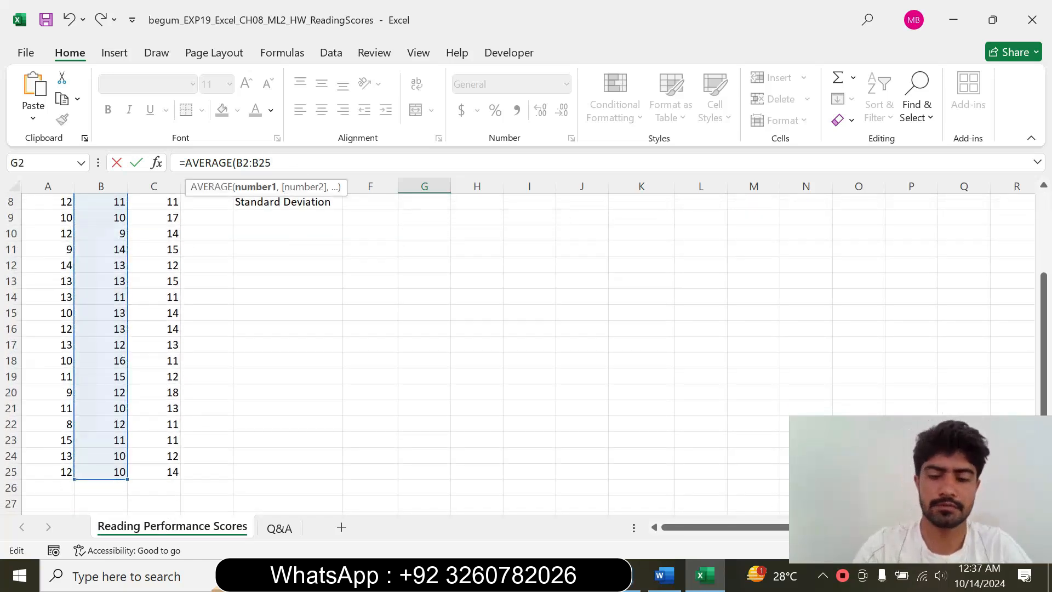
type(")")
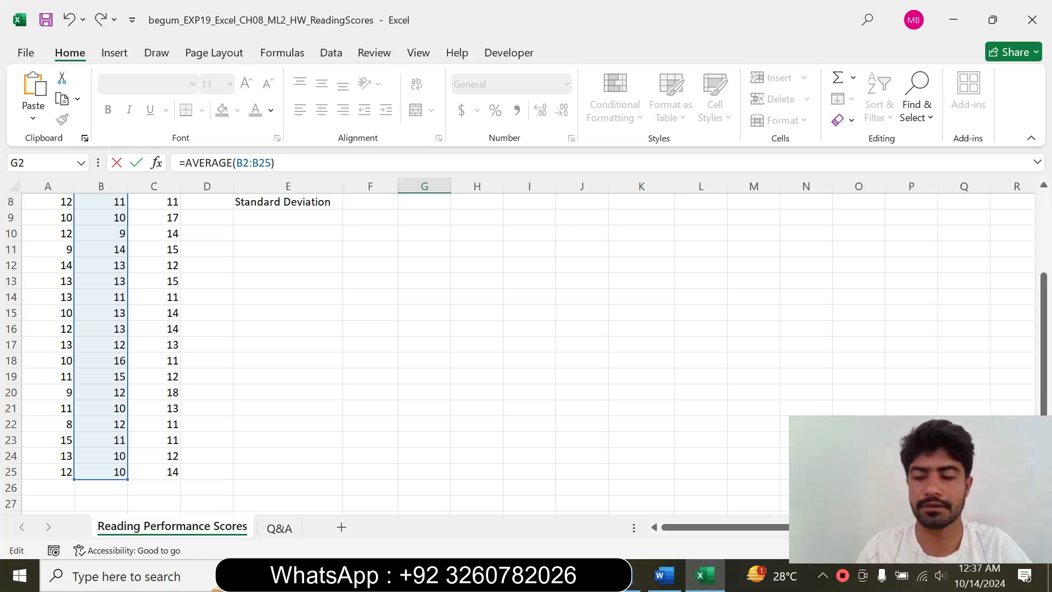
key("Return")
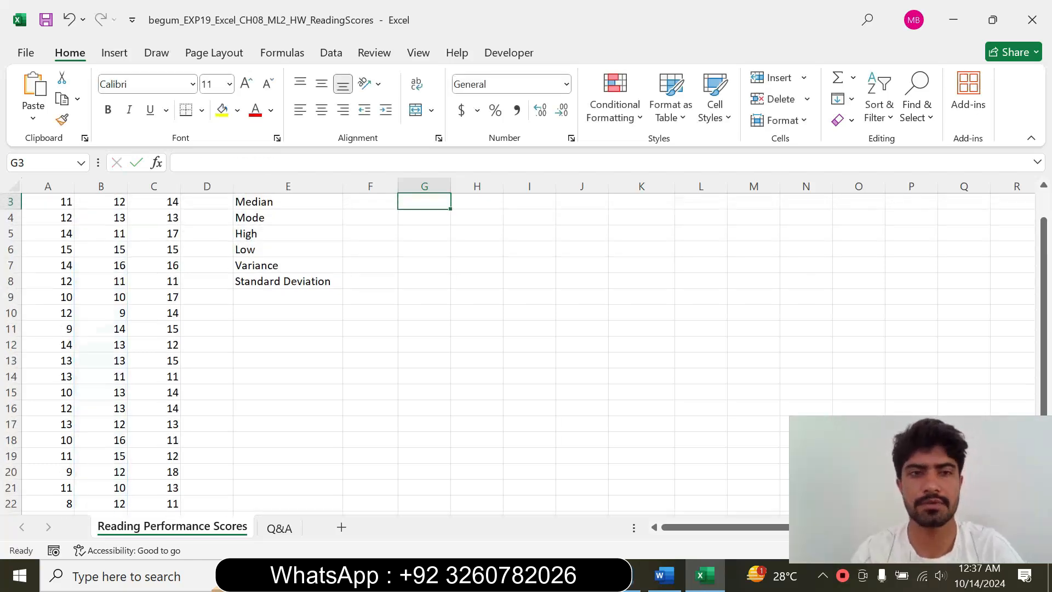
Calculate the Hybrid group's average in cell H2 with the formula =AVERAGE(C2:C25).
left_click_drag(1043, 241, 1044, 216)
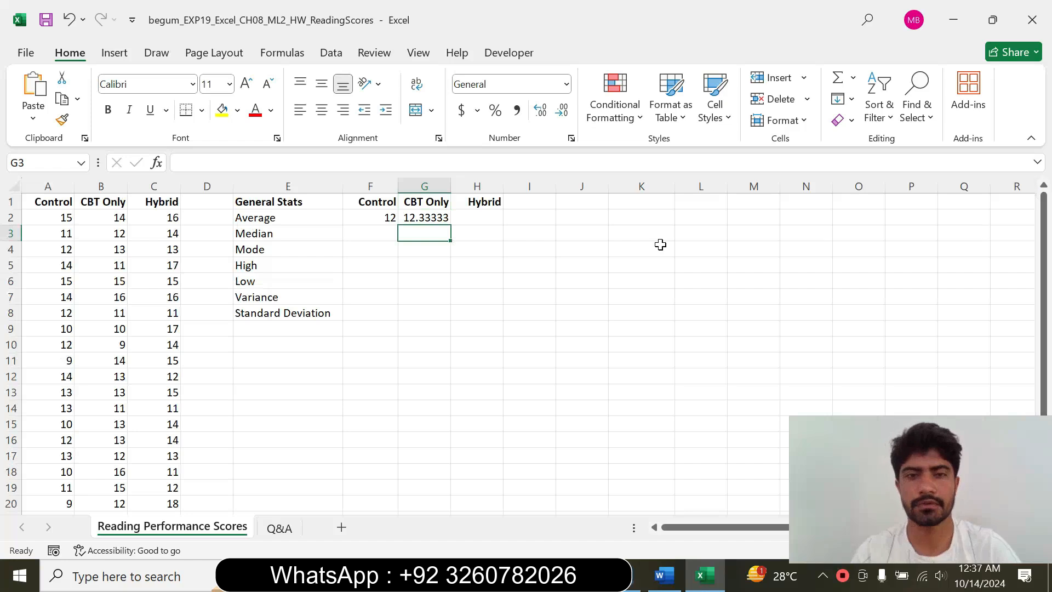
left_click(480, 215)
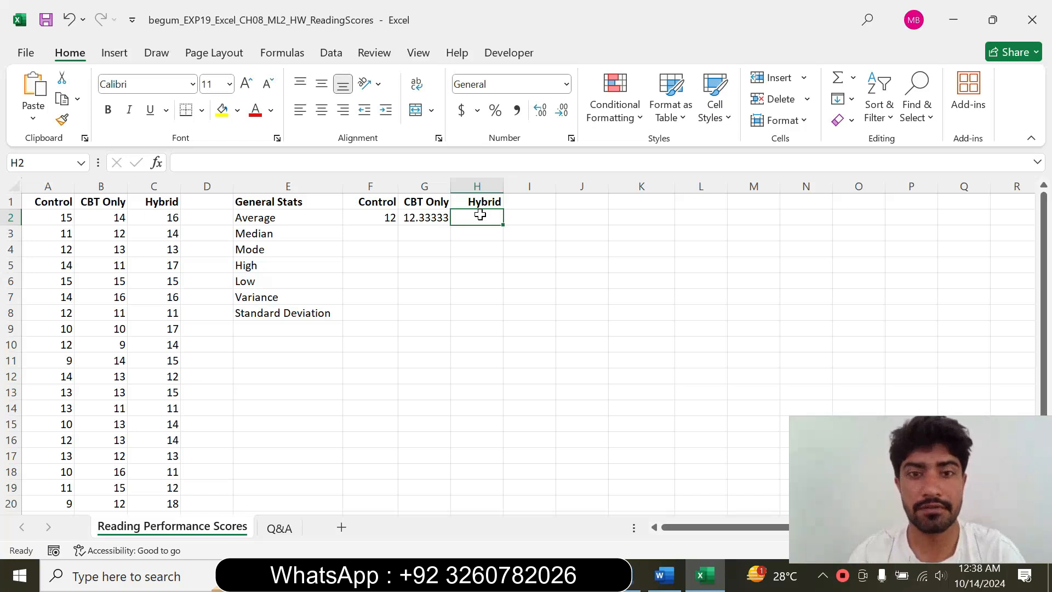
type("=aver")
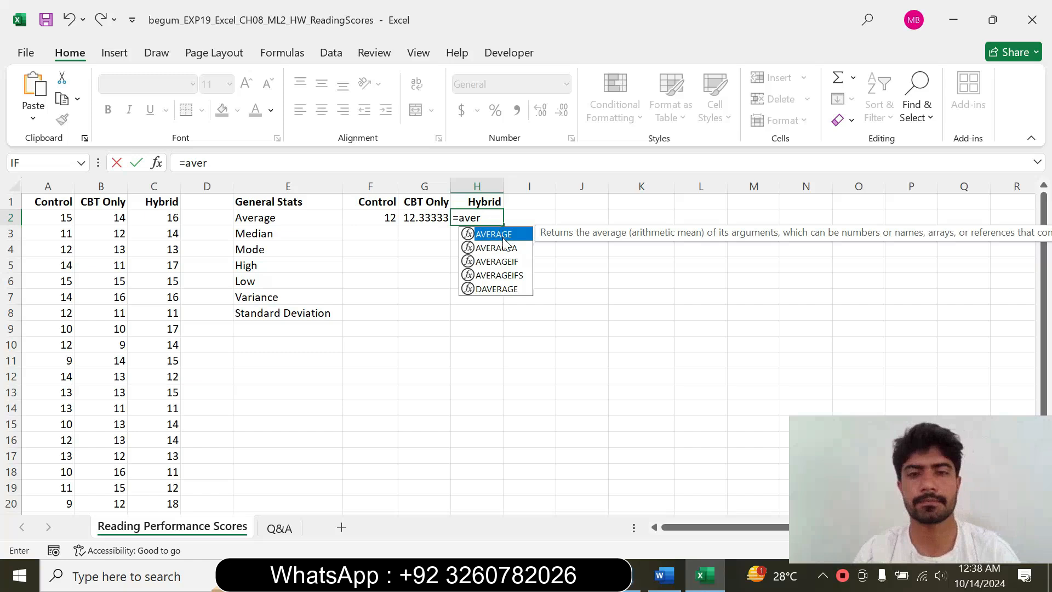
key("Tab")
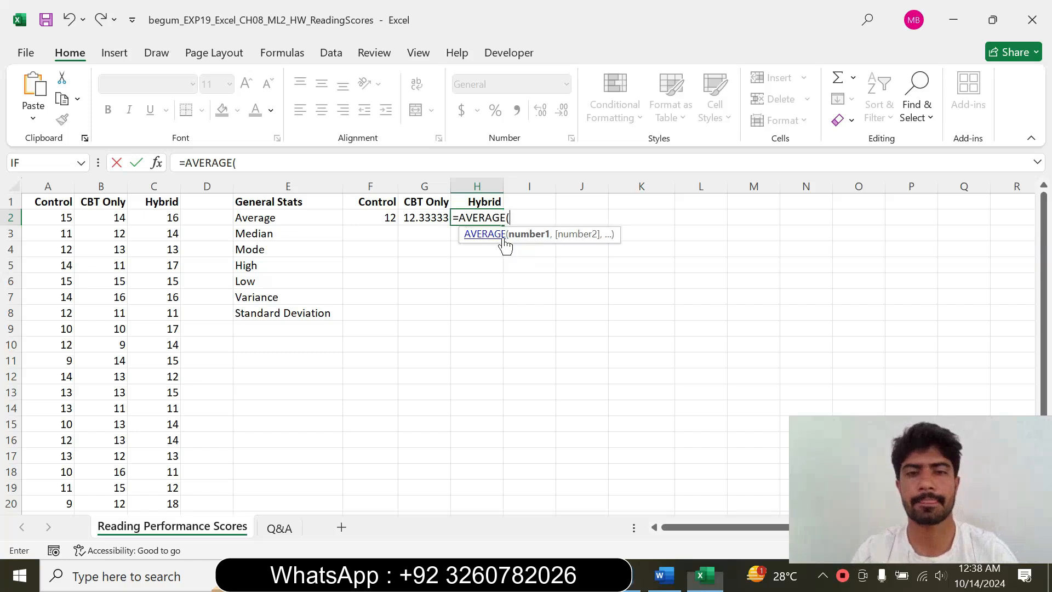
left_click_drag(159, 218, 157, 488)
left_click(282, 163)
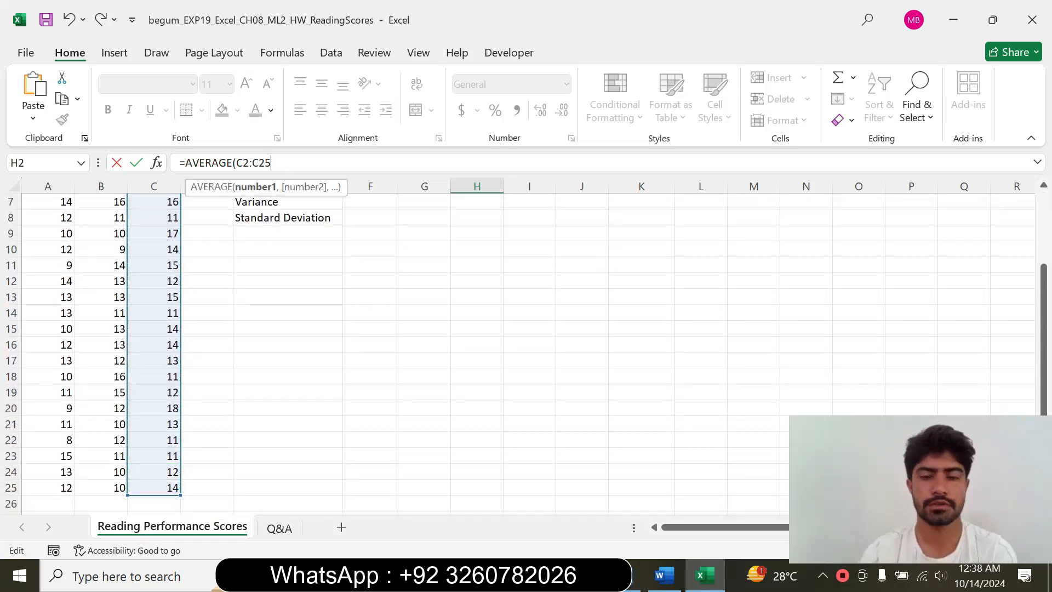
type(")")
key("Return")
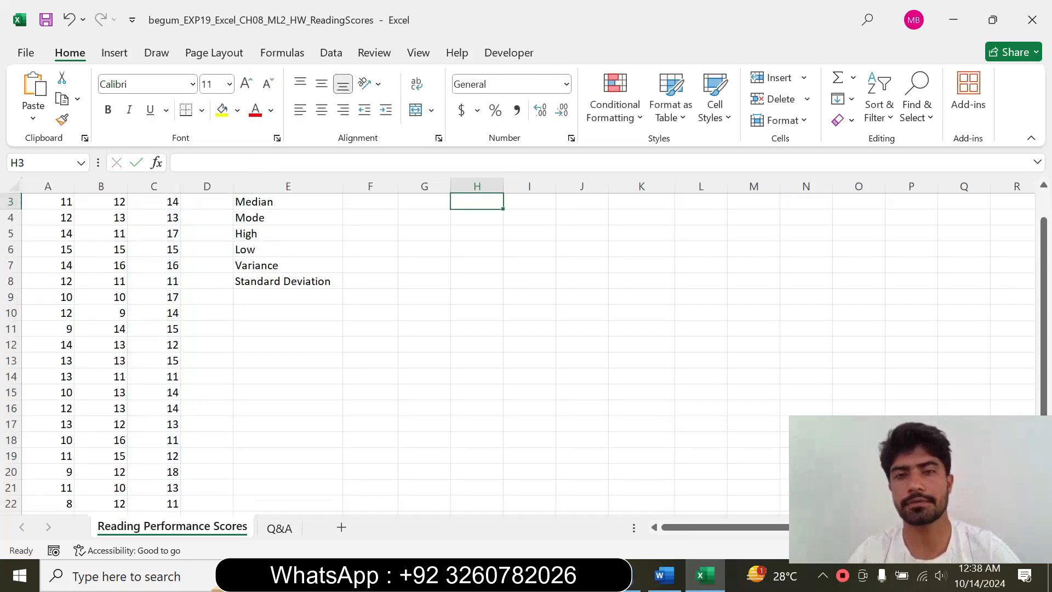
Switch to the Word instructions and reset the step 2 text to 9 pt with no highlight color.
scroll(1033, 195, "up", 1)
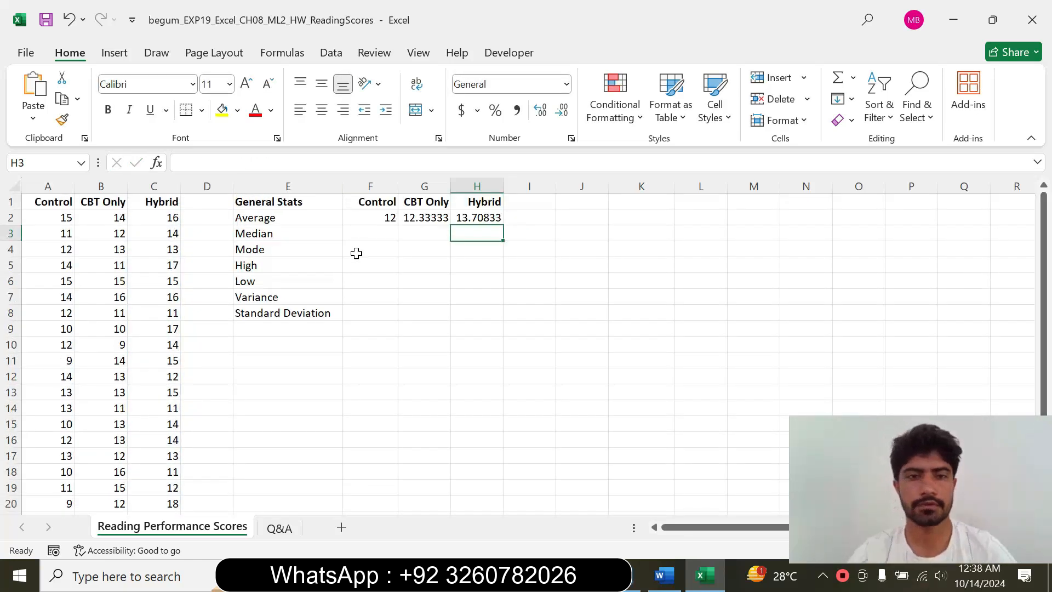
left_click(364, 236)
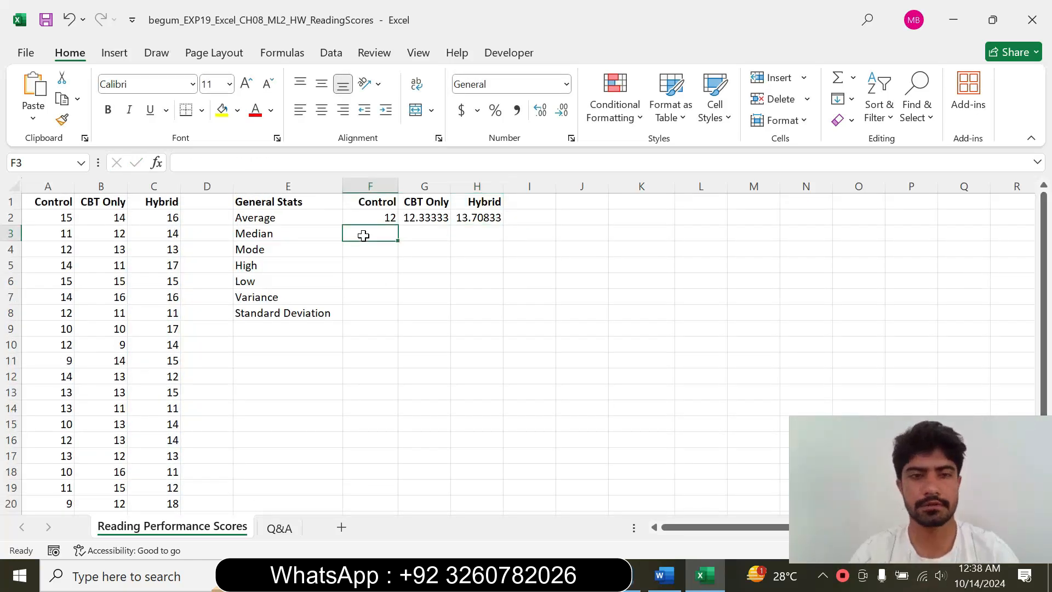
left_click(664, 575)
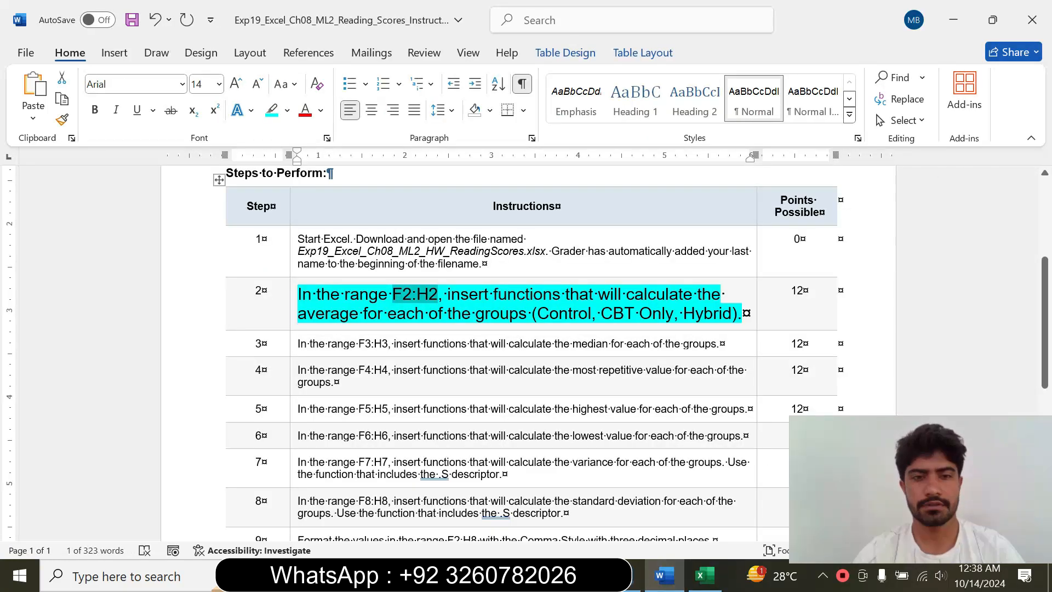
left_click(294, 321)
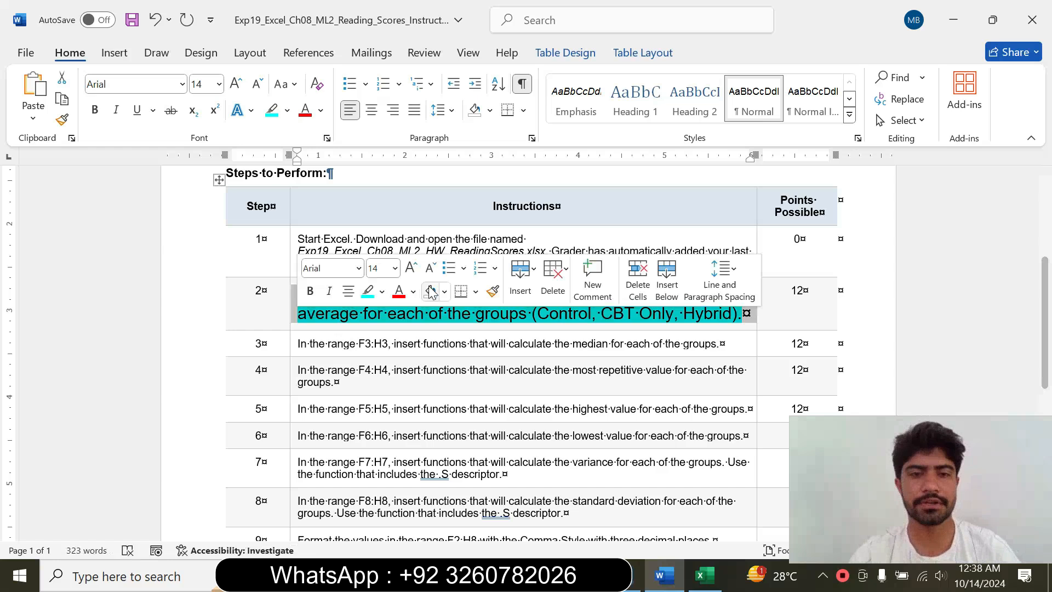
left_click(394, 268)
left_click(381, 308)
left_click(382, 291)
left_click(394, 423)
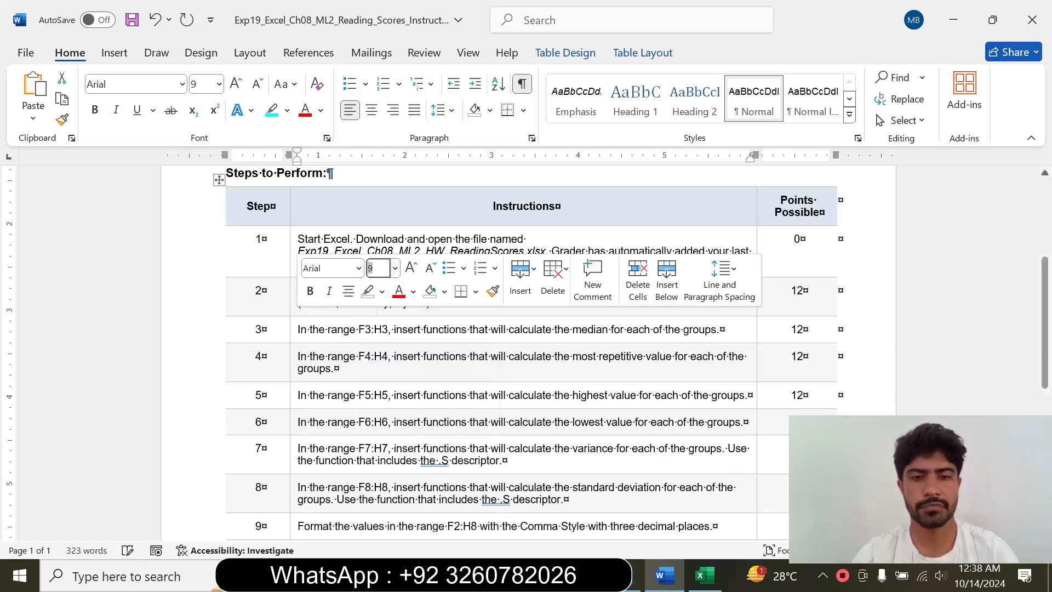
Enlarge the step 3 instruction text to 14 pt, highlight it in turquoise and read through it.
left_click(290, 338)
left_click(390, 284)
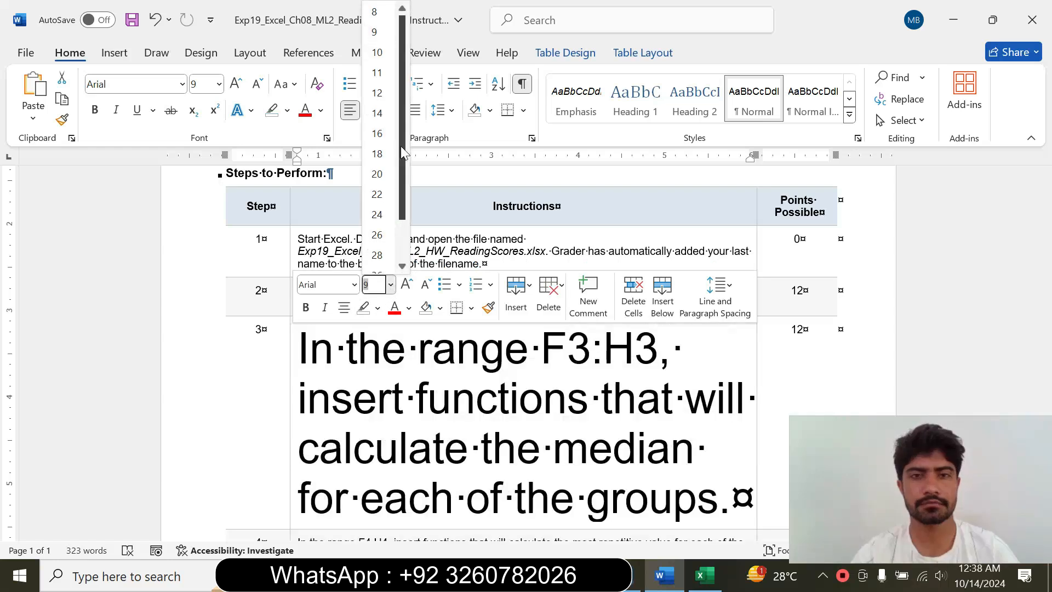
left_click(376, 113)
left_click(287, 110)
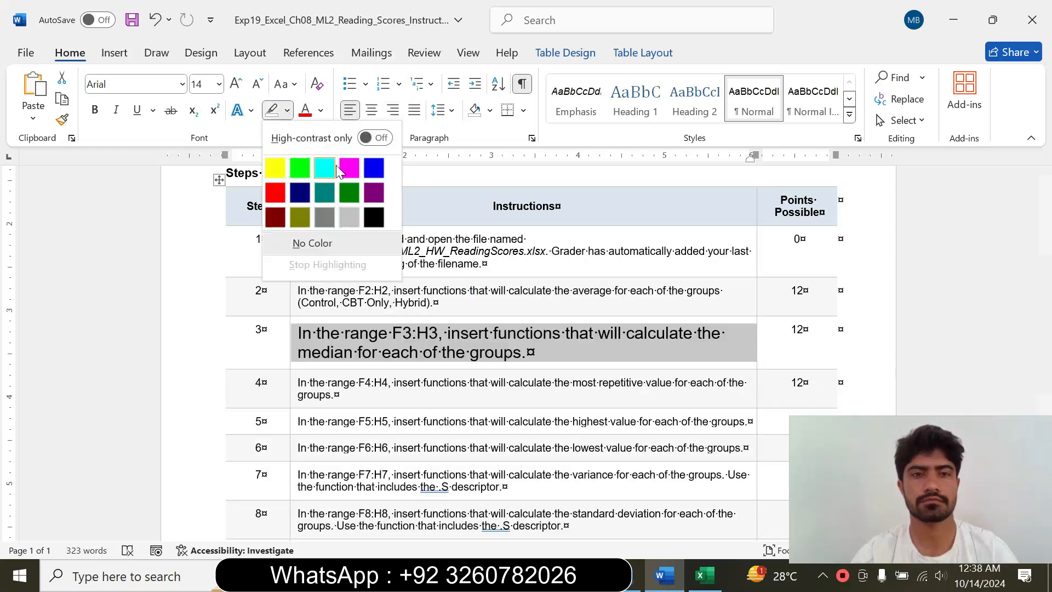
left_click(338, 171)
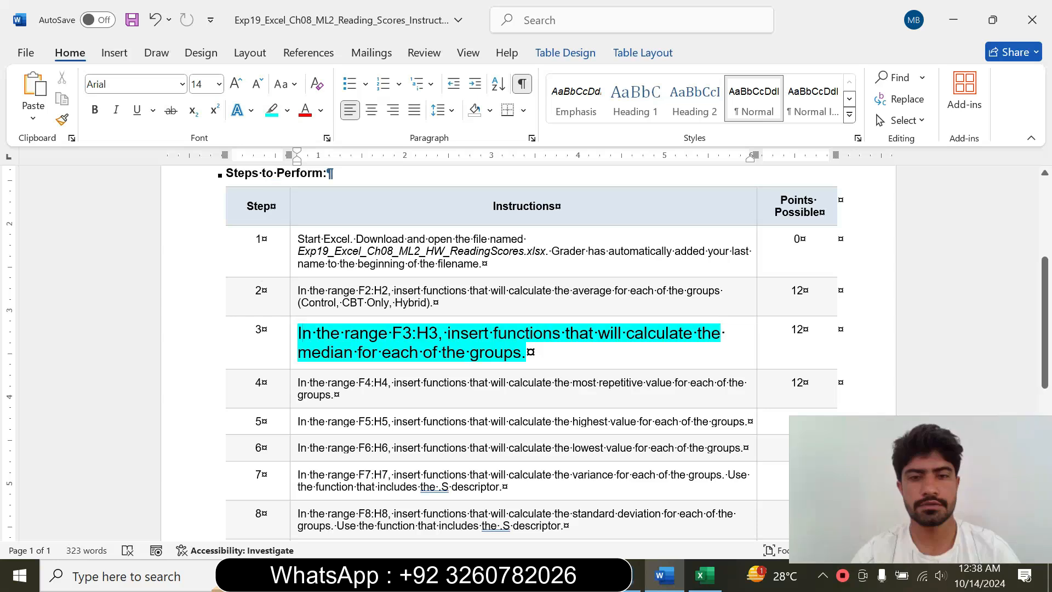
left_click_drag(298, 333, 520, 353)
left_click(360, 334)
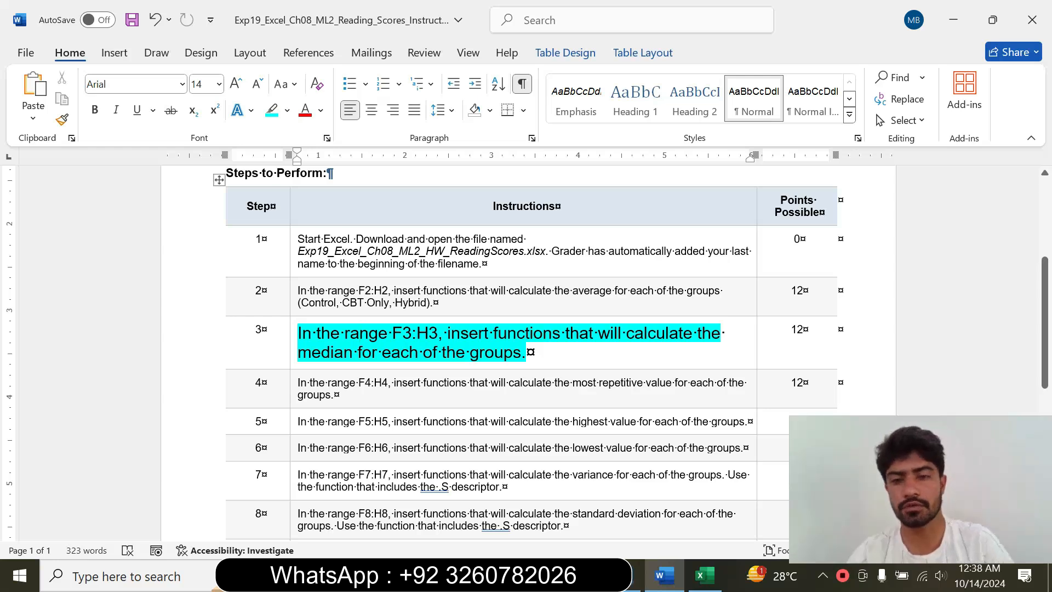
Copy the range reference F3:H3 from instruction step 3 and go to that range in the Excel worksheet.
left_click_drag(392, 333, 436, 334)
key("ctrl+c")
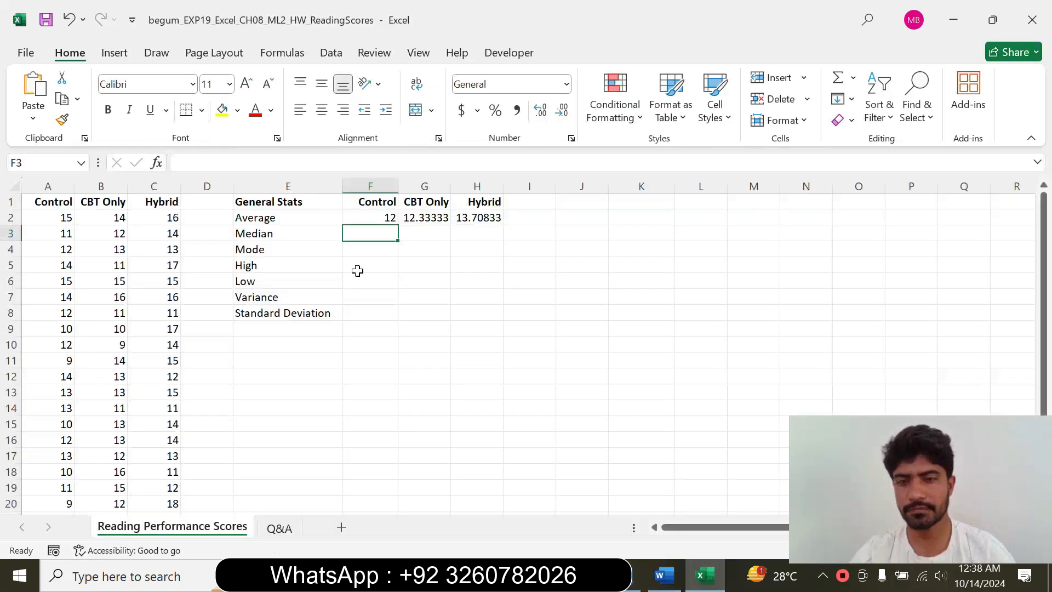
left_click(704, 576)
left_click(49, 163)
key("ctrl+v")
key("Return")
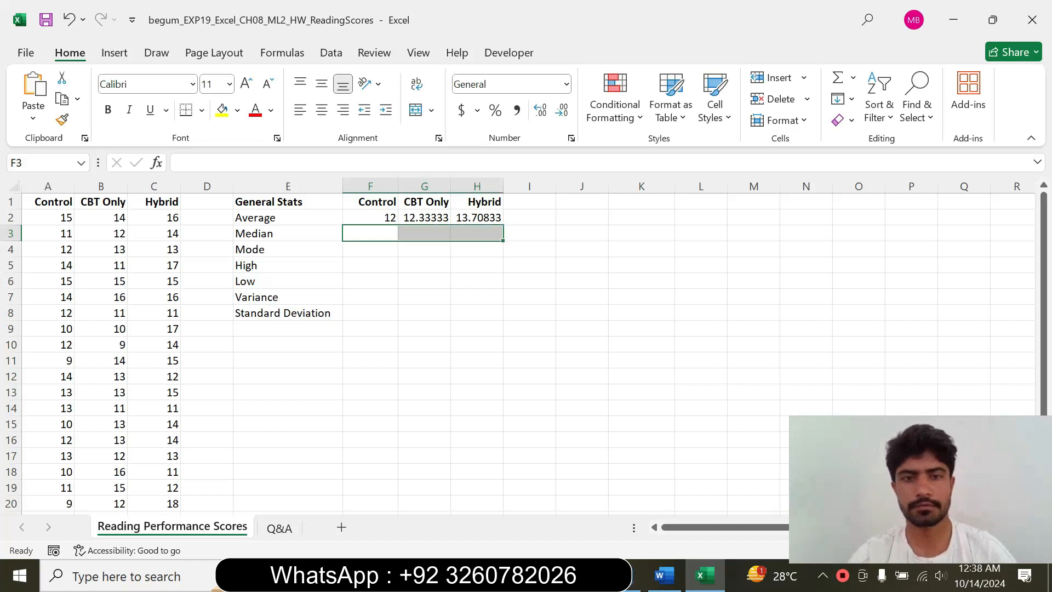
Calculate the Control group's median in cell F3 with the MEDIAN function over the Control scores in column A.
left_click(381, 230)
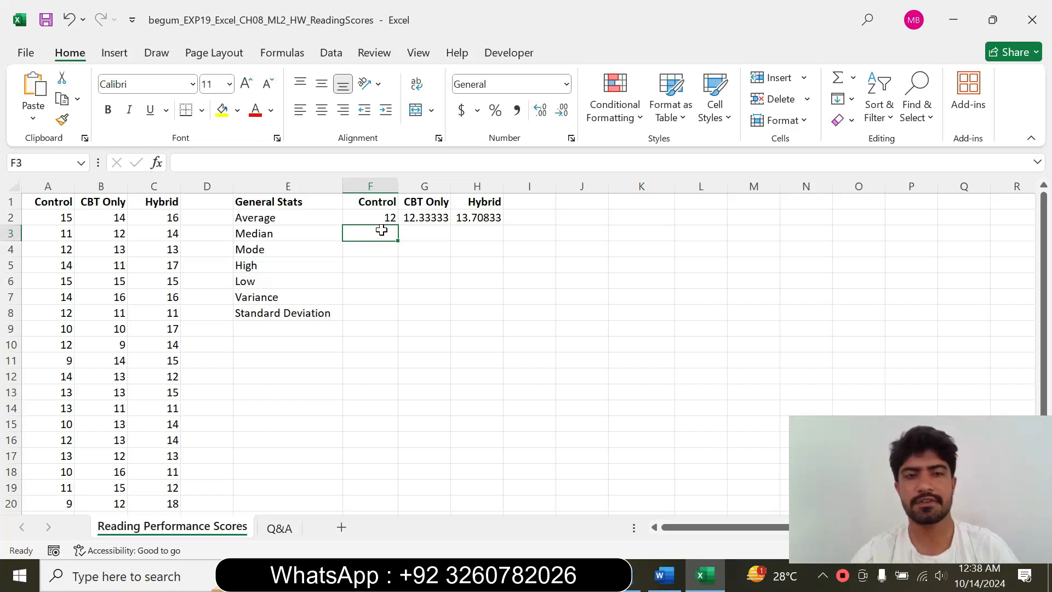
type("=")
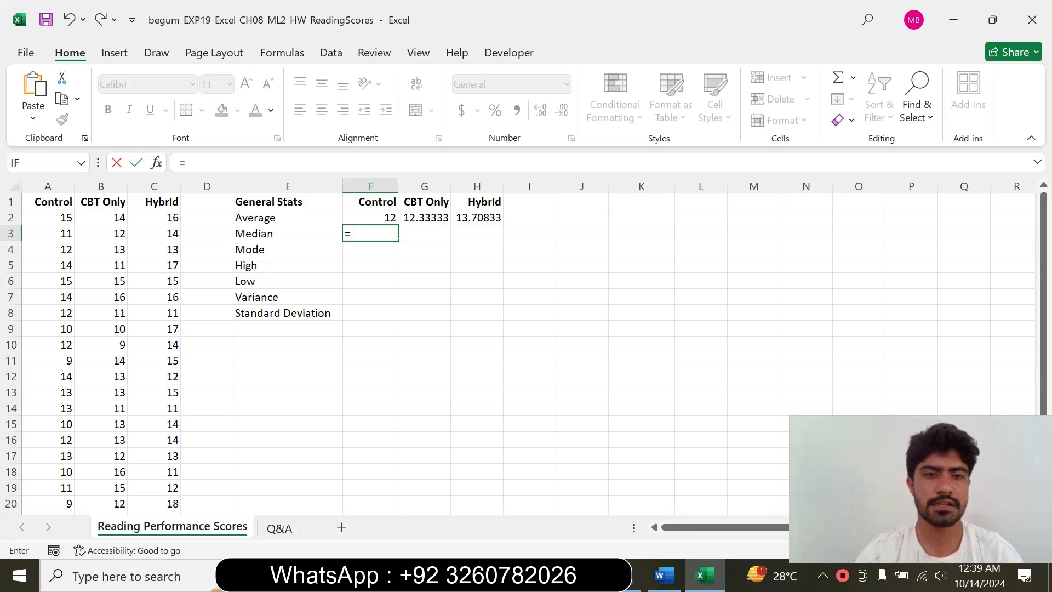
type("me")
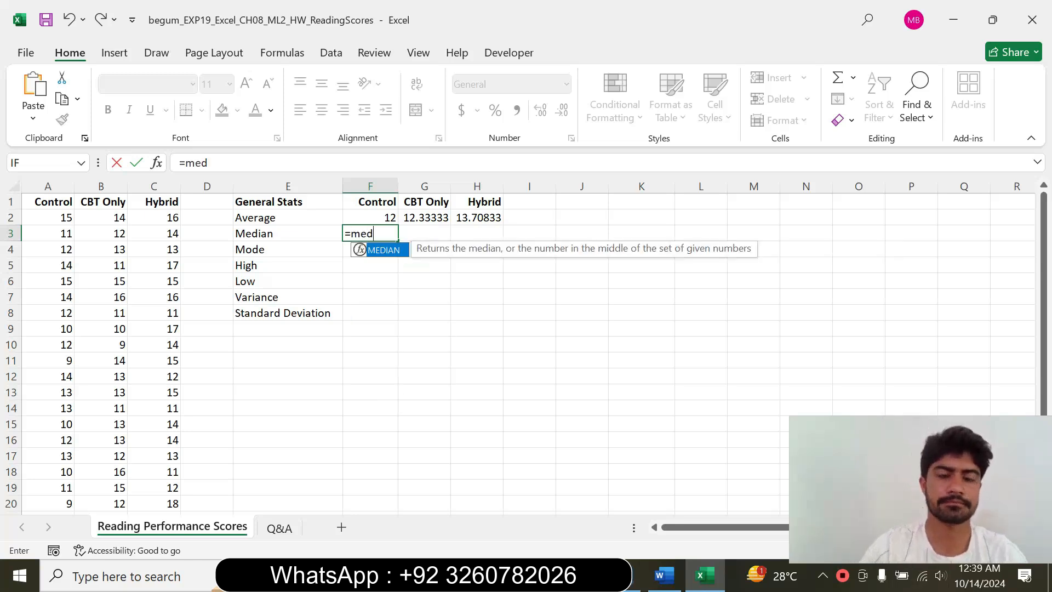
type("d")
double_click(390, 250)
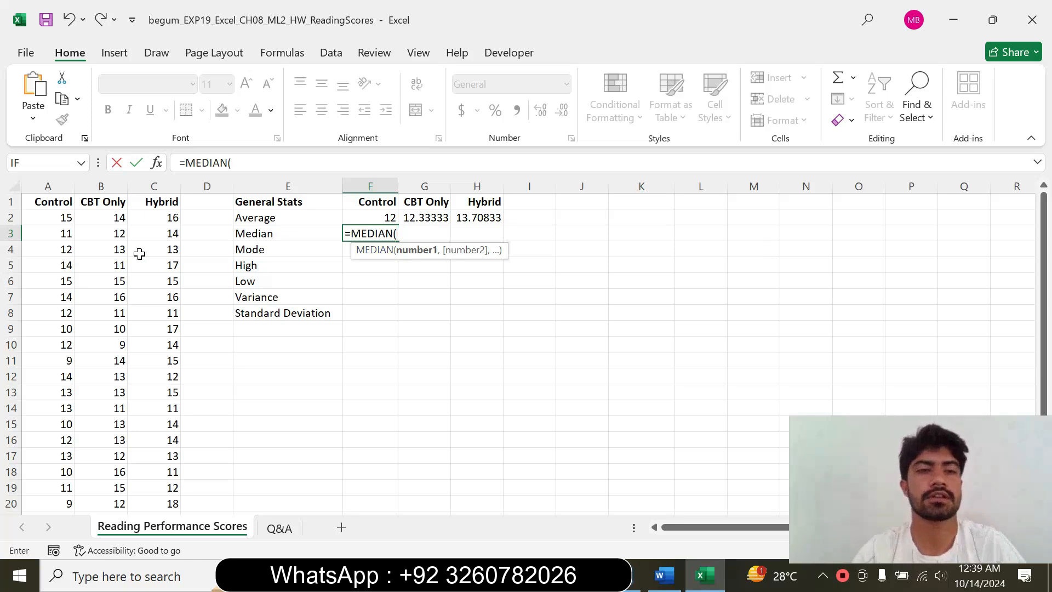
left_click_drag(57, 220, 48, 485)
key("Return")
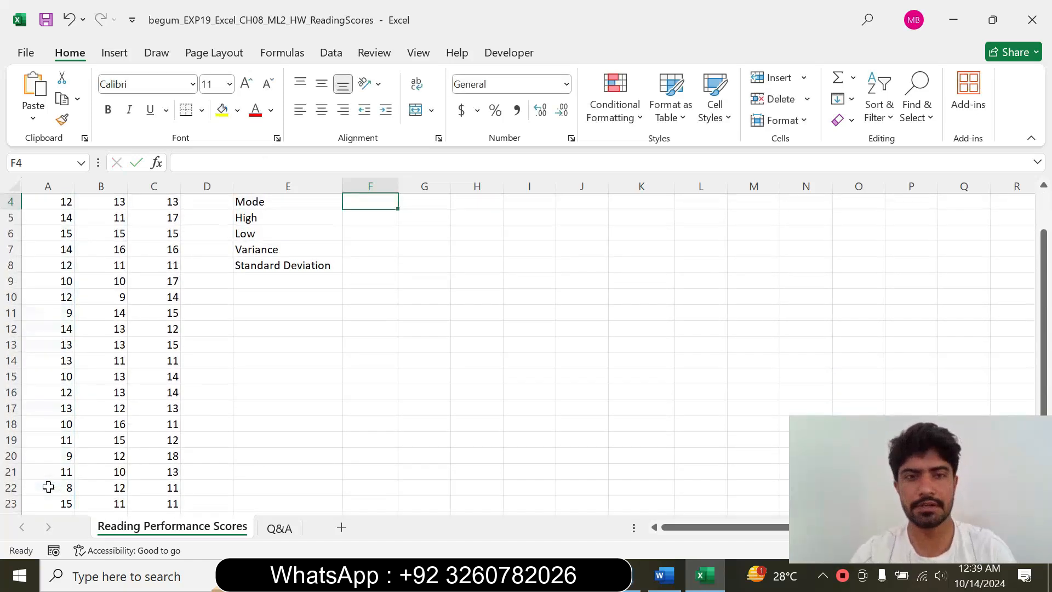
Calculate the CBT Only group's median in cell G3 with the MEDIAN function over B2:B25.
scroll(449, 250, "up", 1)
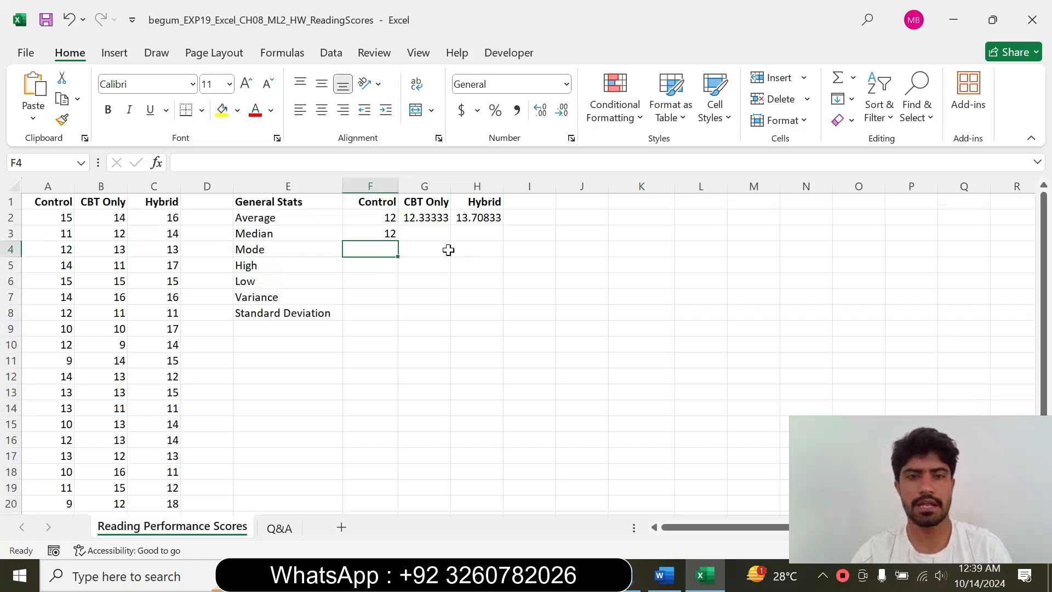
left_click(430, 234)
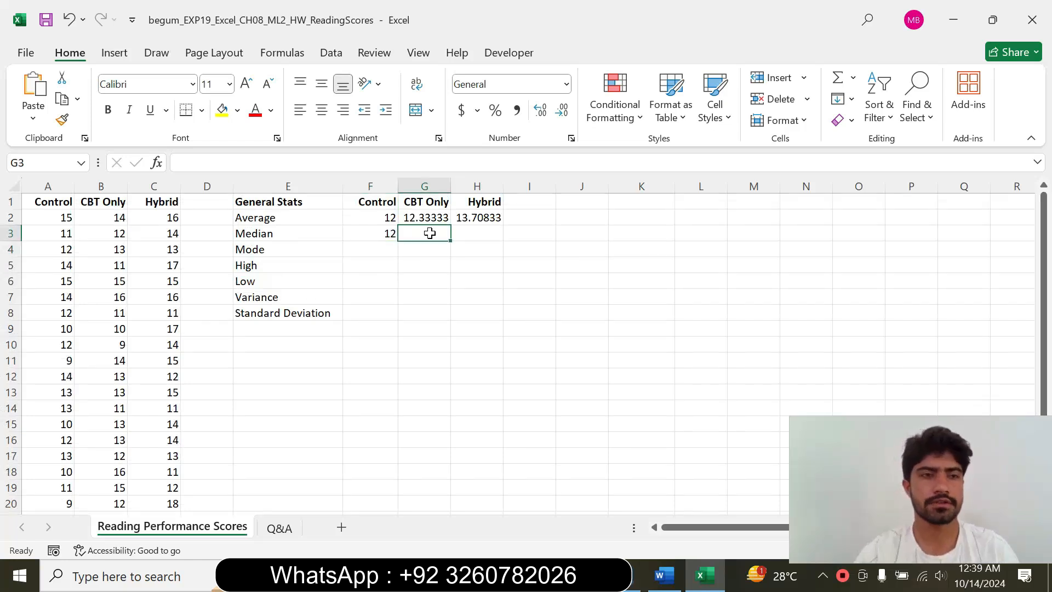
left_click(139, 178)
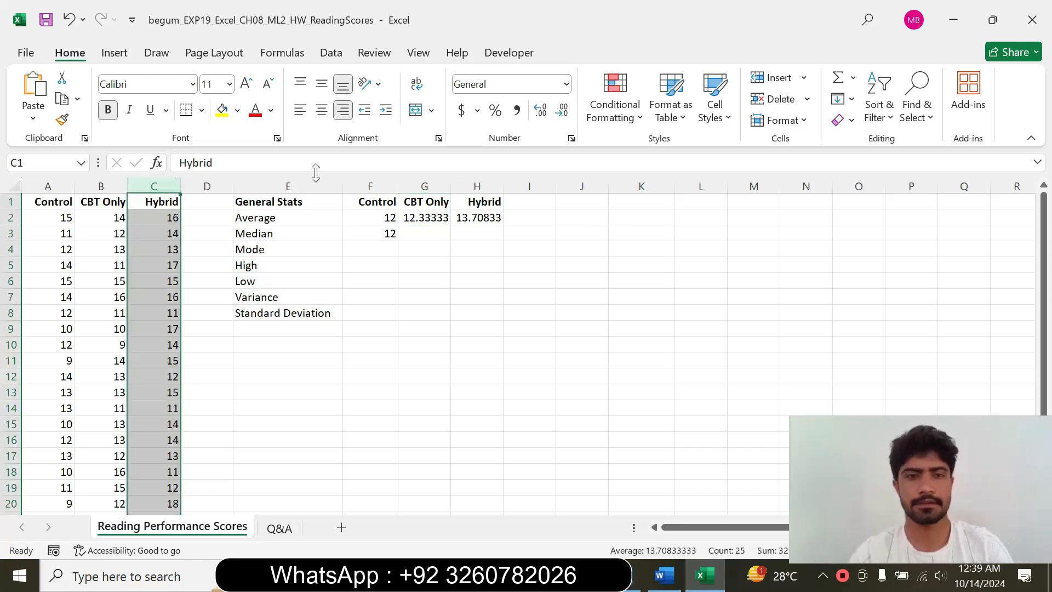
left_click(414, 230)
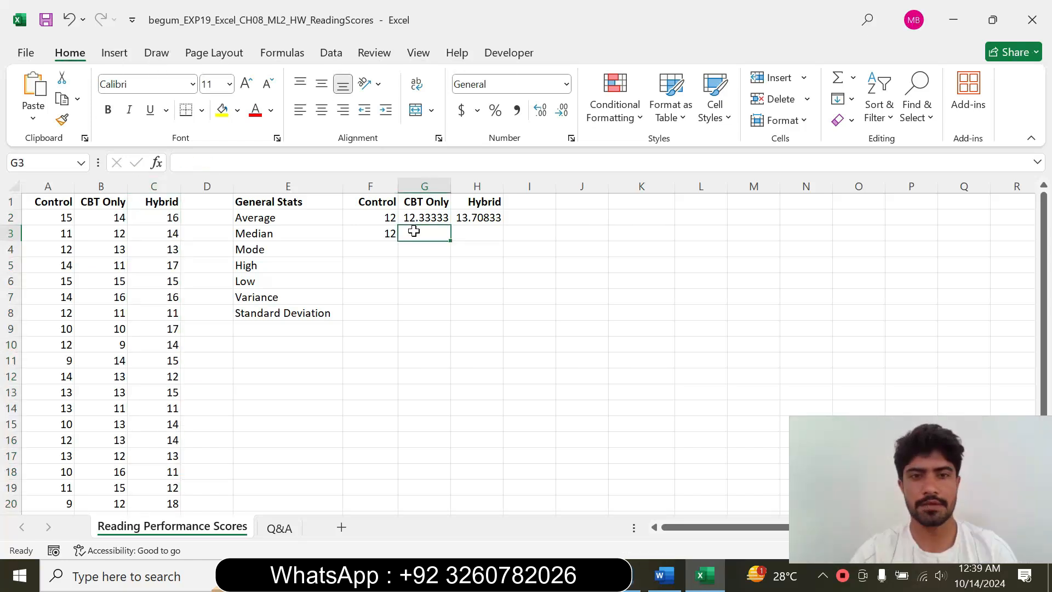
type("=m")
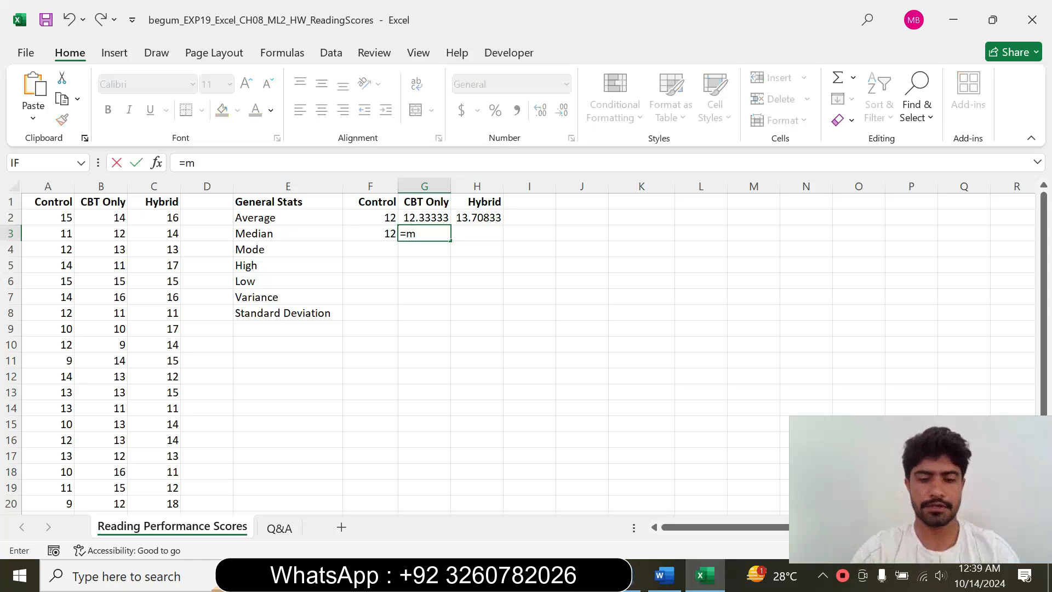
type("ed")
key("Tab")
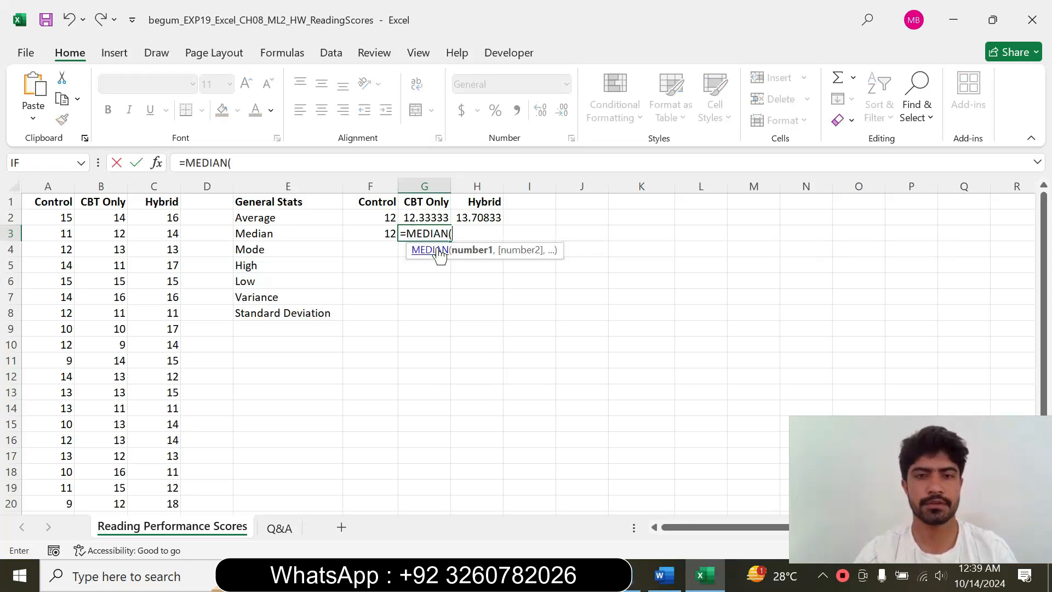
left_click_drag(111, 218, 115, 485)
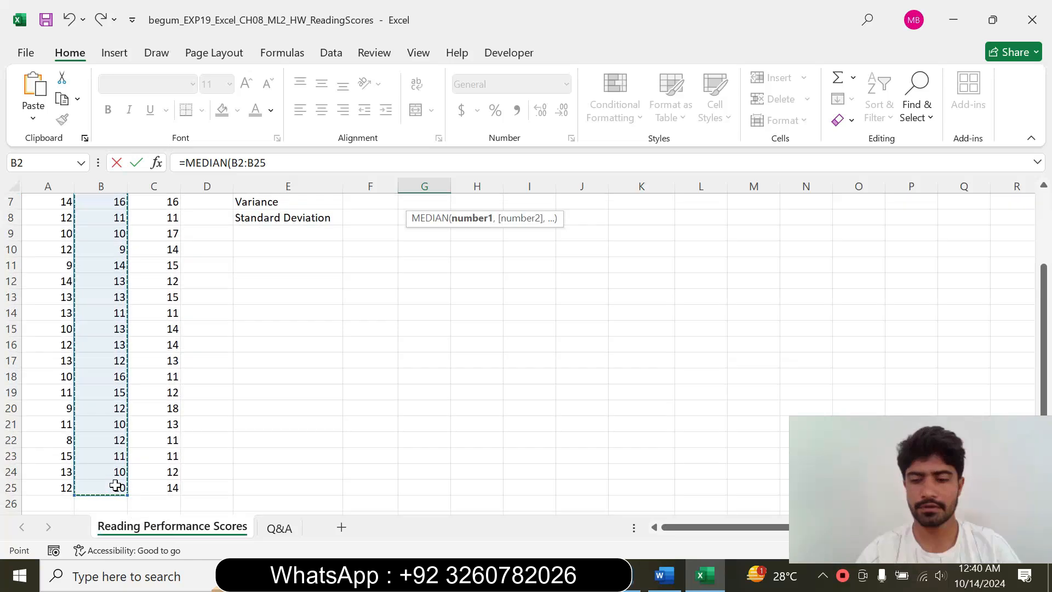
key("Return")
left_click_drag(1043, 340, 1044, 298)
Calculate the Hybrid group's median in cell H3 with the MEDIAN function over C2:C25.
left_click(475, 237)
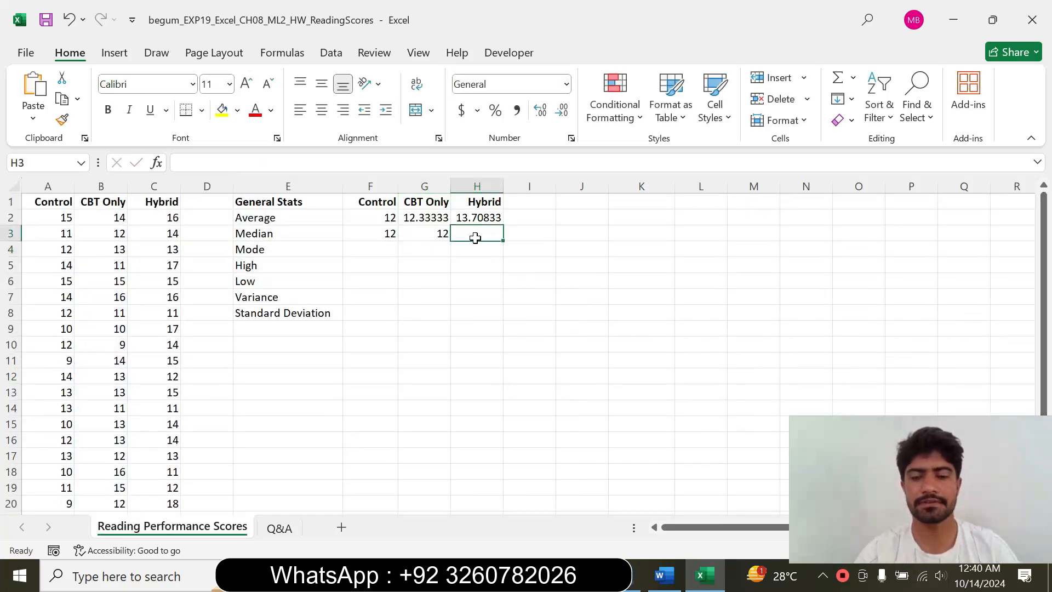
type("=med")
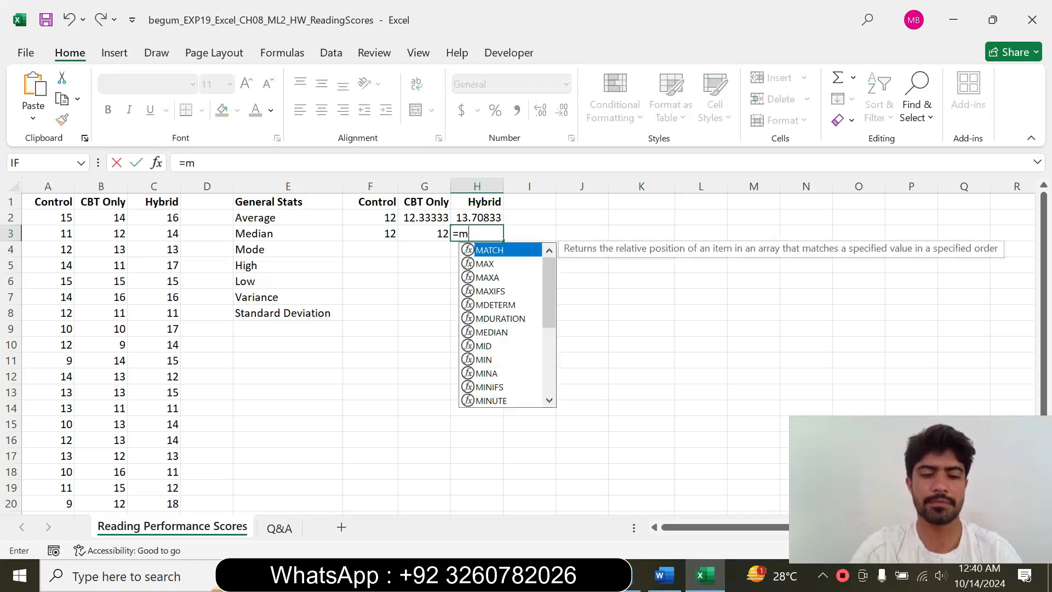
double_click(489, 250)
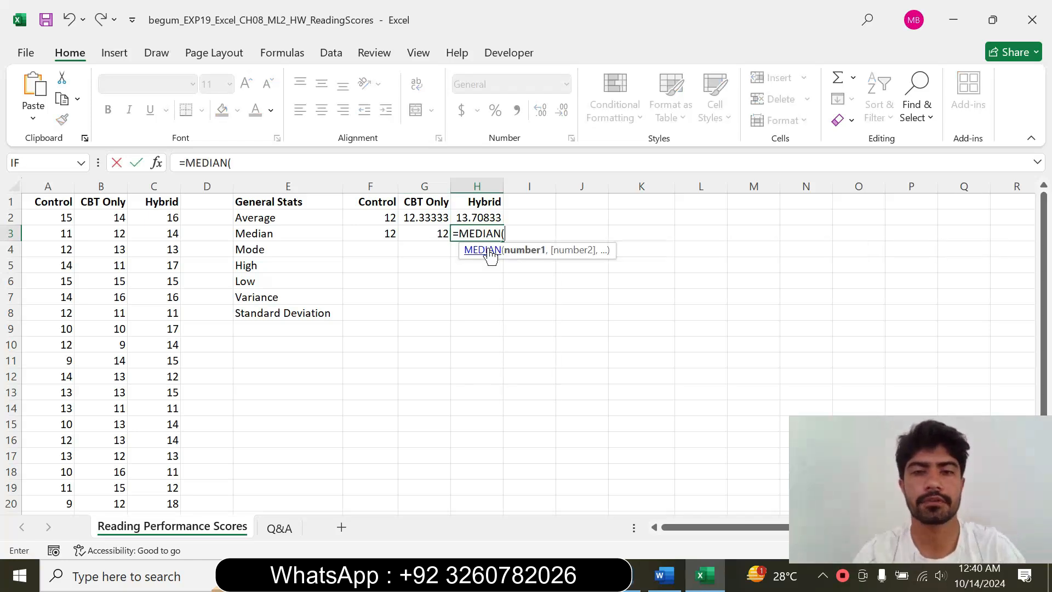
left_click(172, 220)
left_click_drag(172, 219, 158, 491)
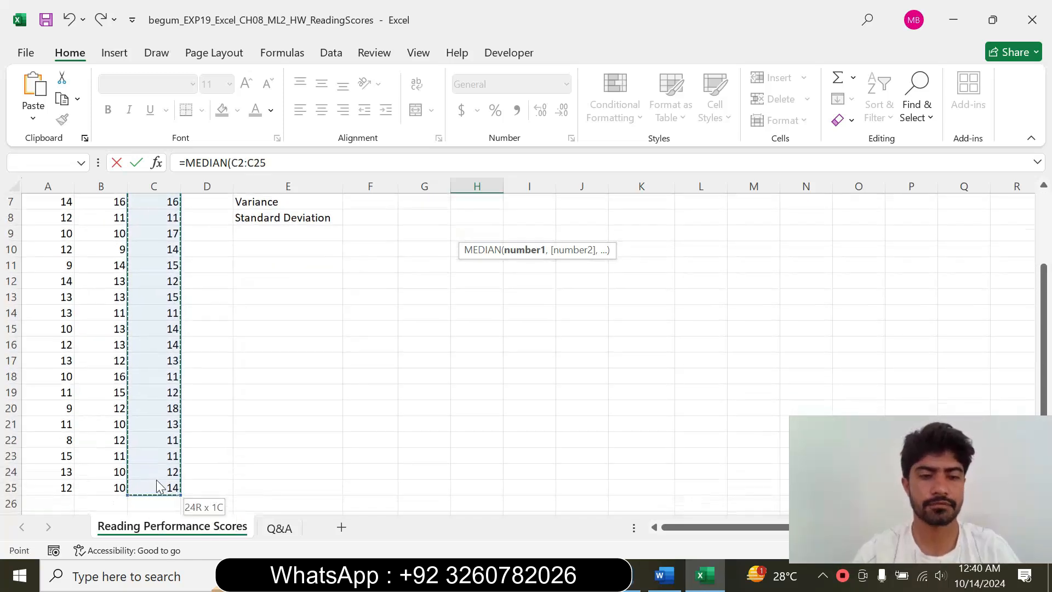
key("Return")
left_click_drag(1043, 258, 1044, 216)
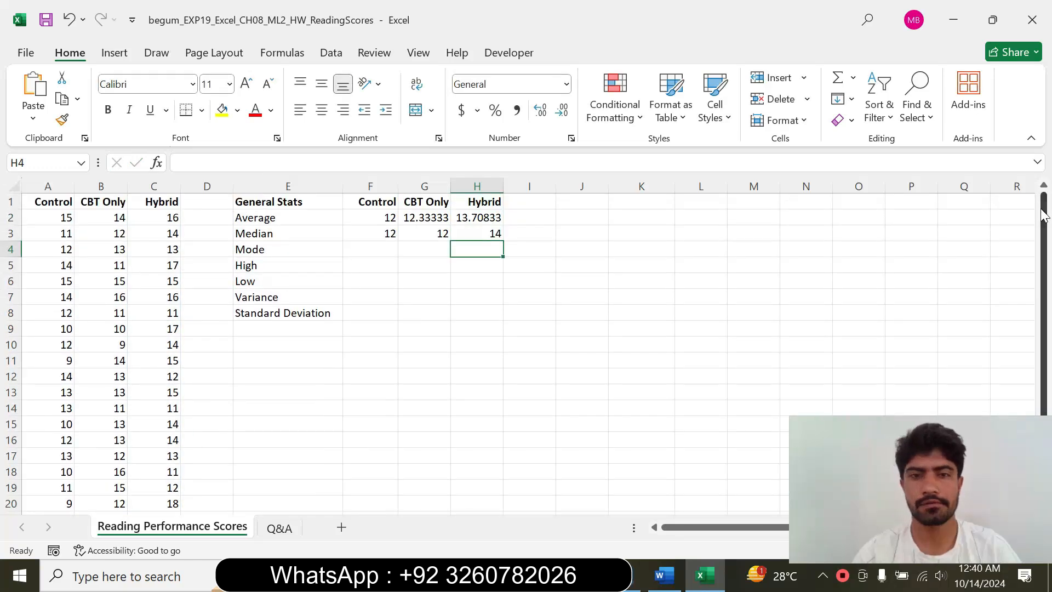
Switch to the Word instructions and reset the step 3 text to 9 pt with no highlight color.
left_click(664, 575)
left_click(289, 362)
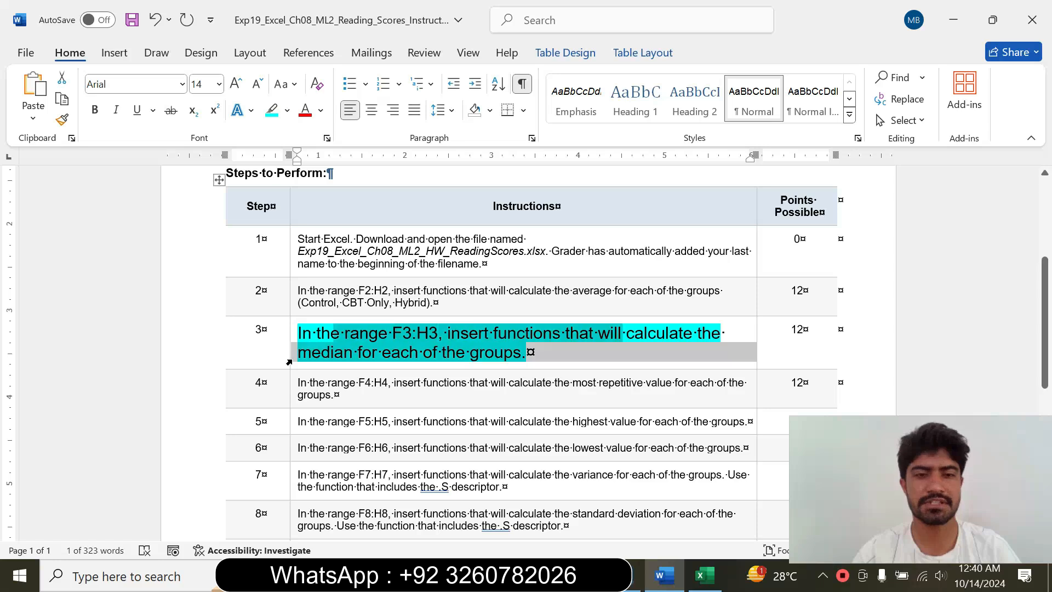
left_click(389, 309)
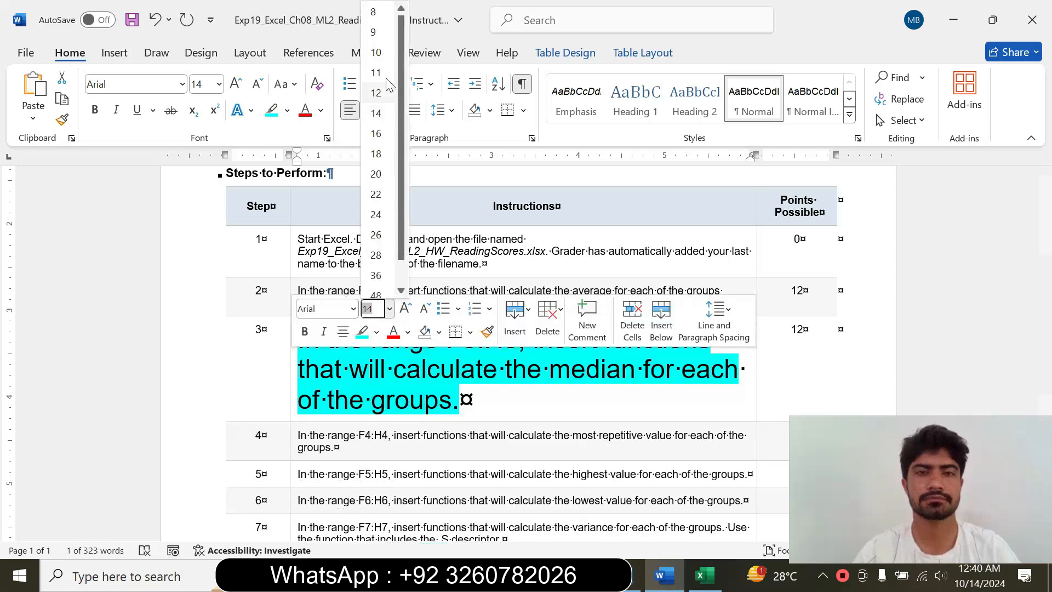
left_click(384, 34)
left_click(288, 111)
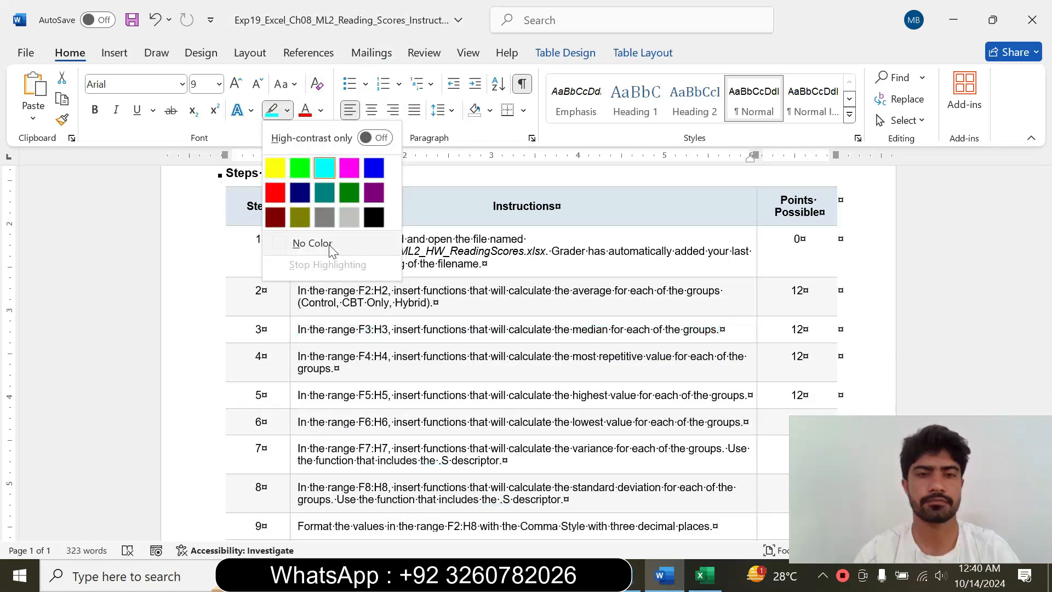
left_click(312, 242)
key("Right")
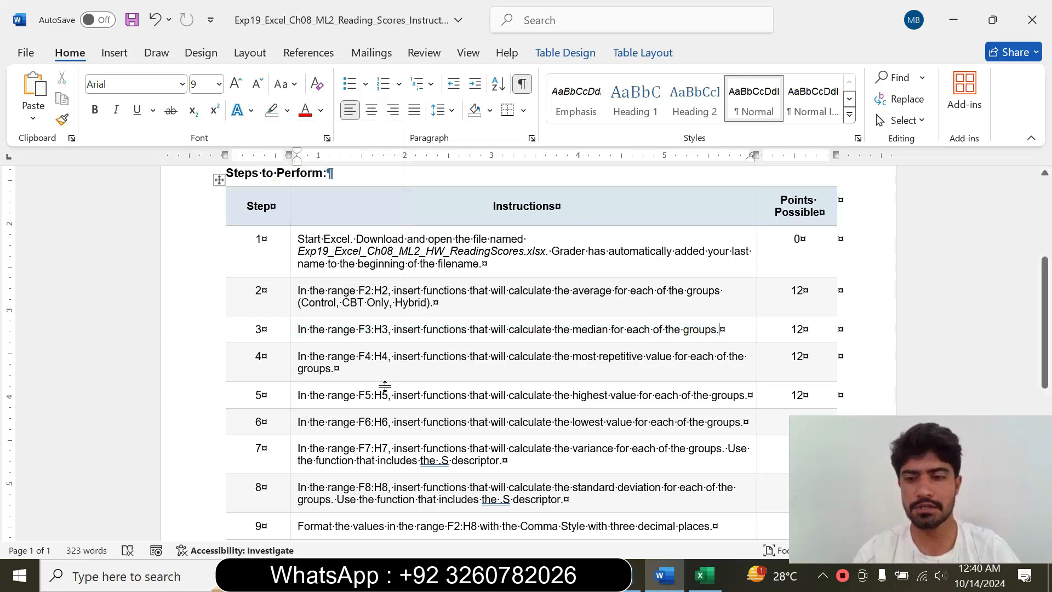
Enlarge the step 4 instruction text to 14 pt, highlight it in turquoise and read through it.
left_click(292, 368)
left_click(394, 314)
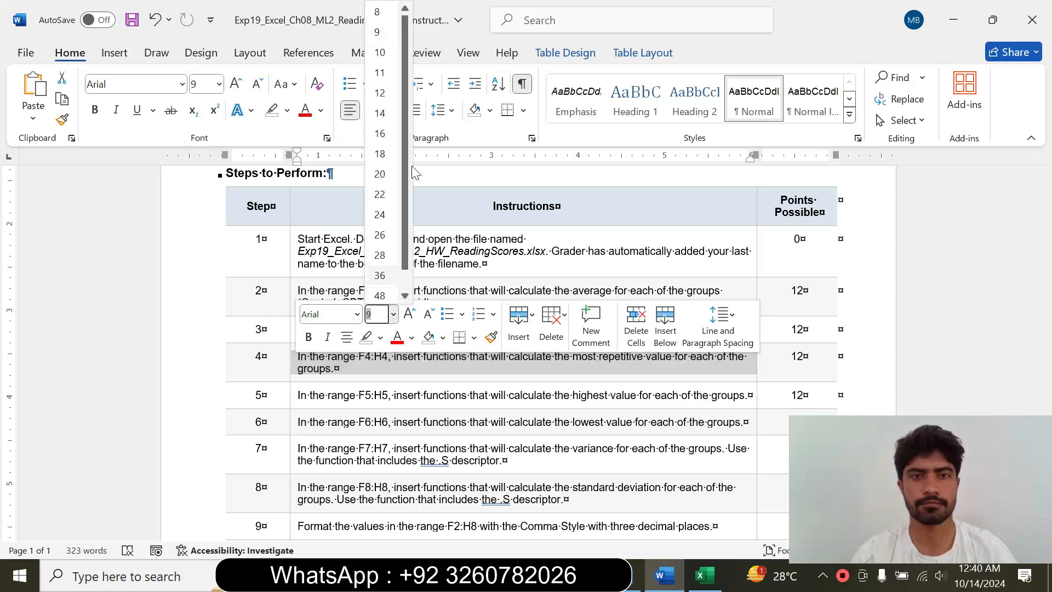
left_click(380, 113)
left_click(288, 111)
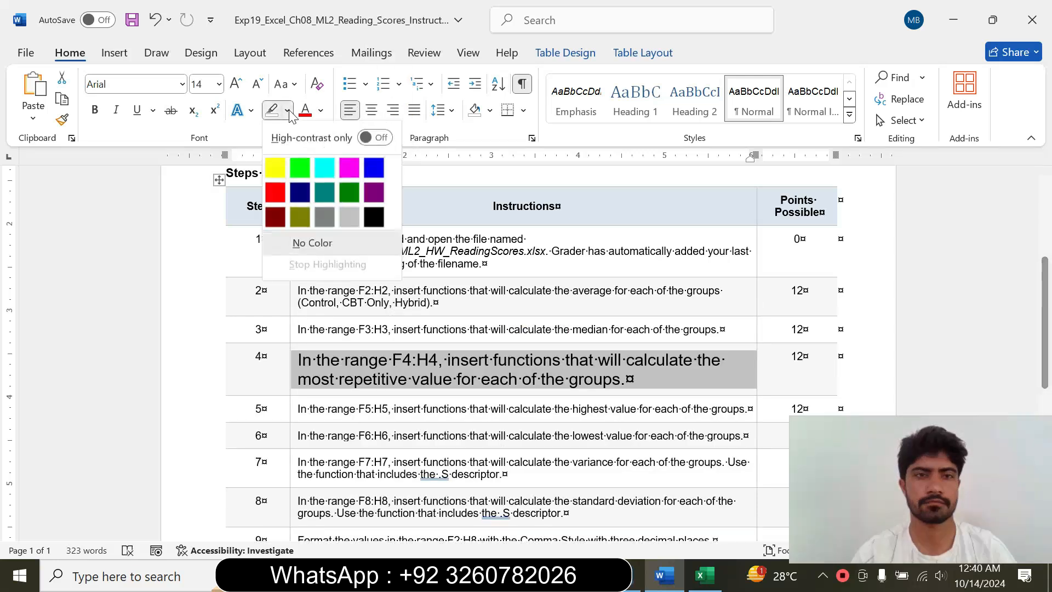
left_click(324, 168)
left_click_drag(299, 361, 593, 381)
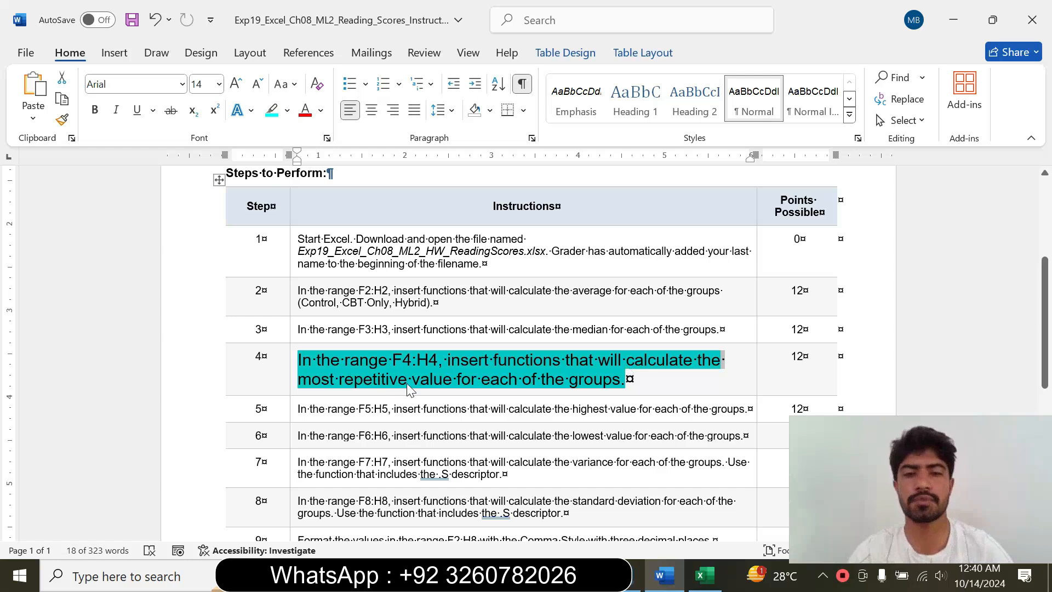
left_click(541, 389)
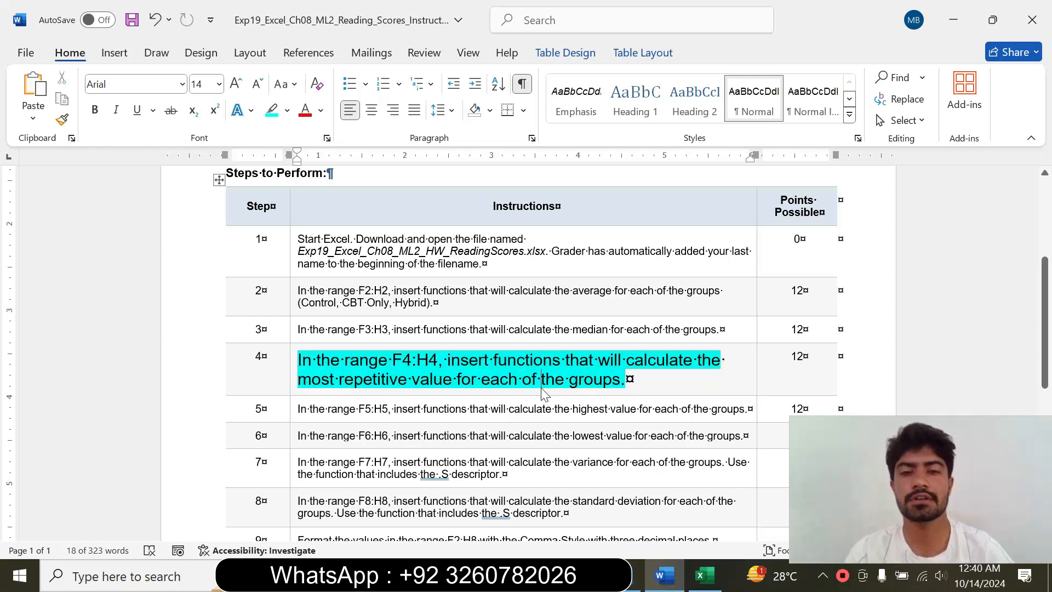
Copy the range reference F4:H4 from instruction step 4 and go to that range in the Excel worksheet.
left_click_drag(391, 361, 433, 365)
key("ctrl+c")
left_click(703, 575)
left_click(43, 163)
key("ctrl+v")
key("Return")
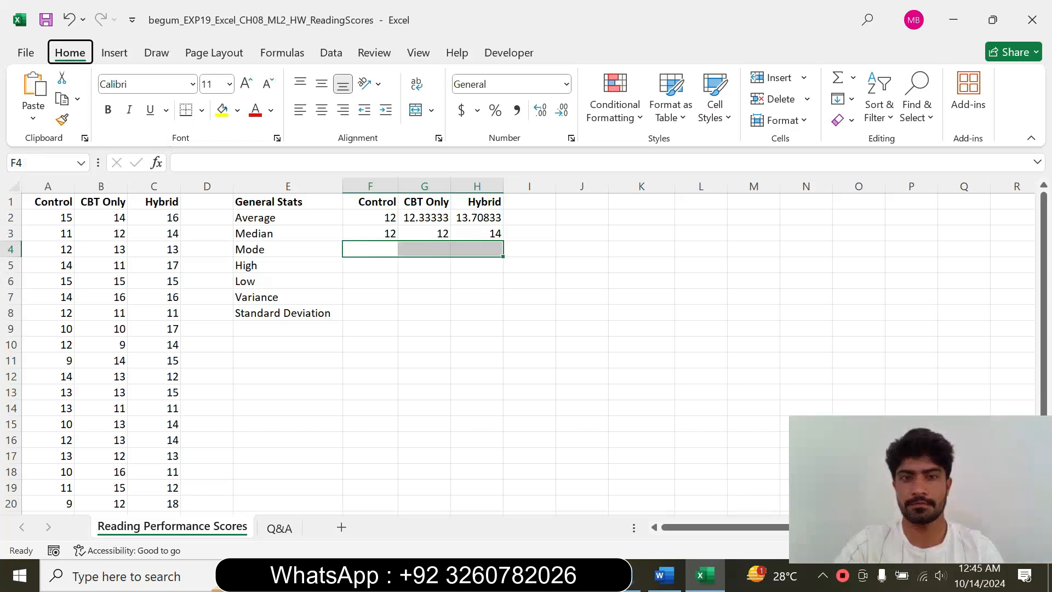
Try to calculate the Control group's mode in cell F4 with the MOD function over A2:A25, rechecking step 4 in the Word instructions.
left_click(363, 248)
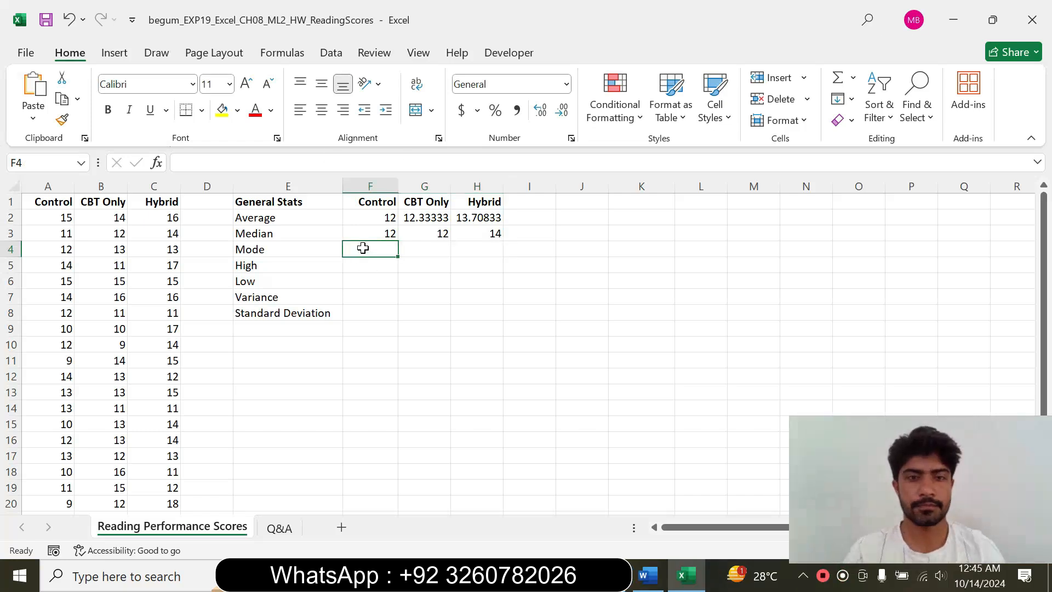
type("=")
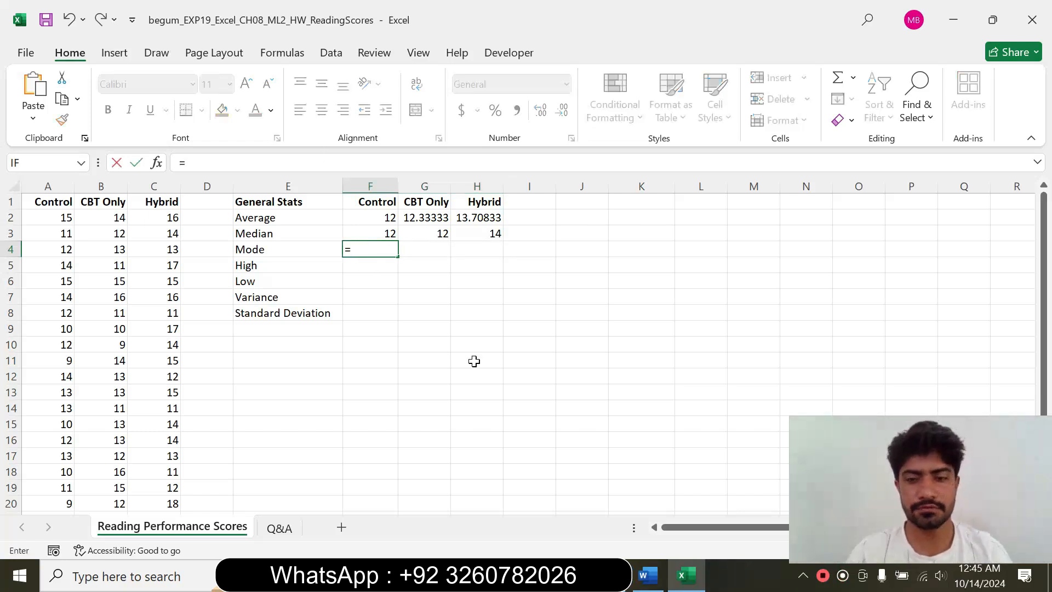
left_click(648, 576)
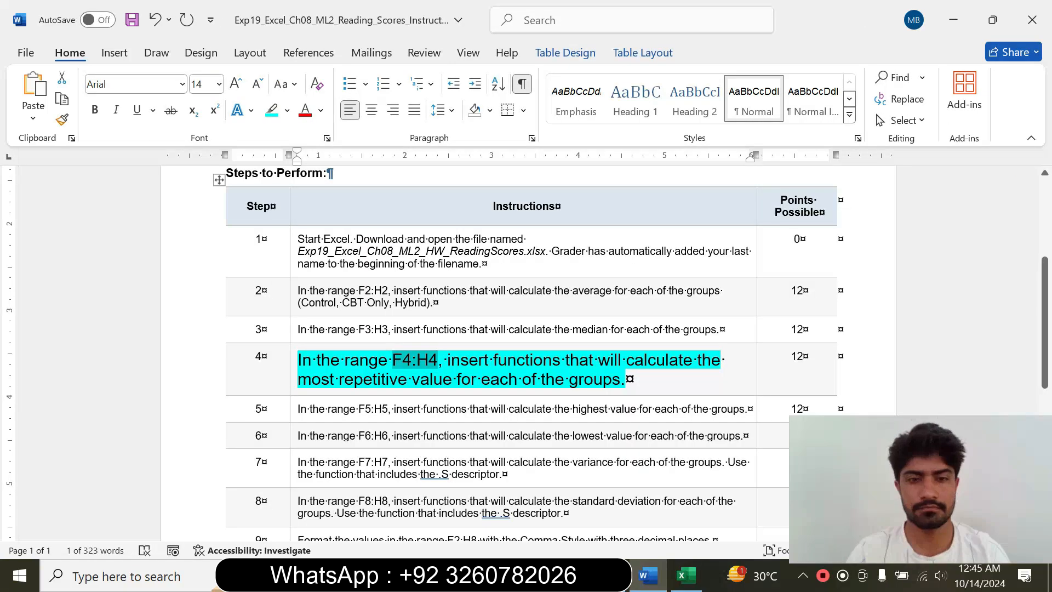
left_click(685, 575)
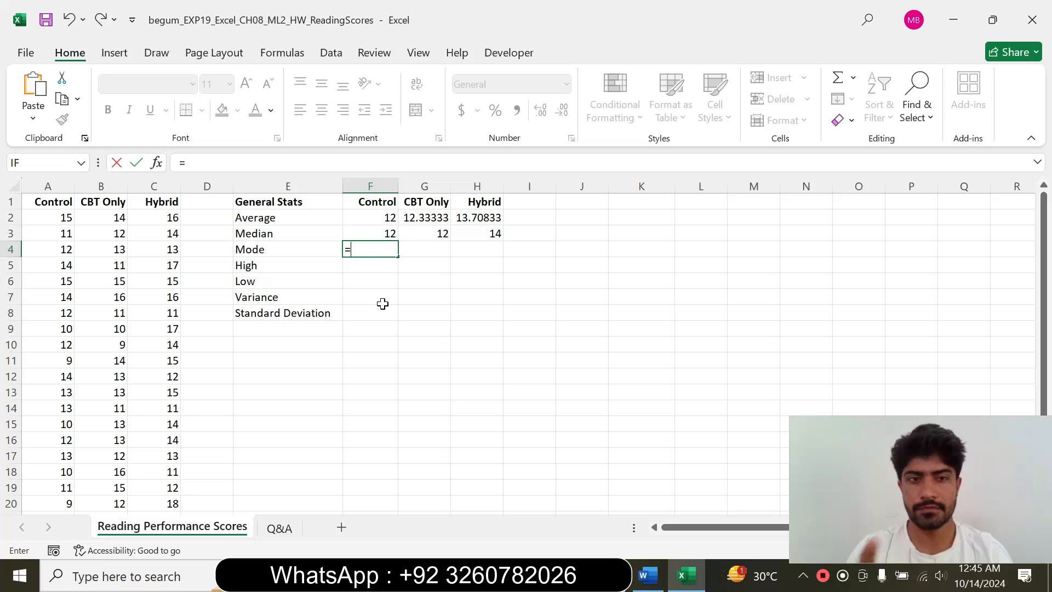
type("mod")
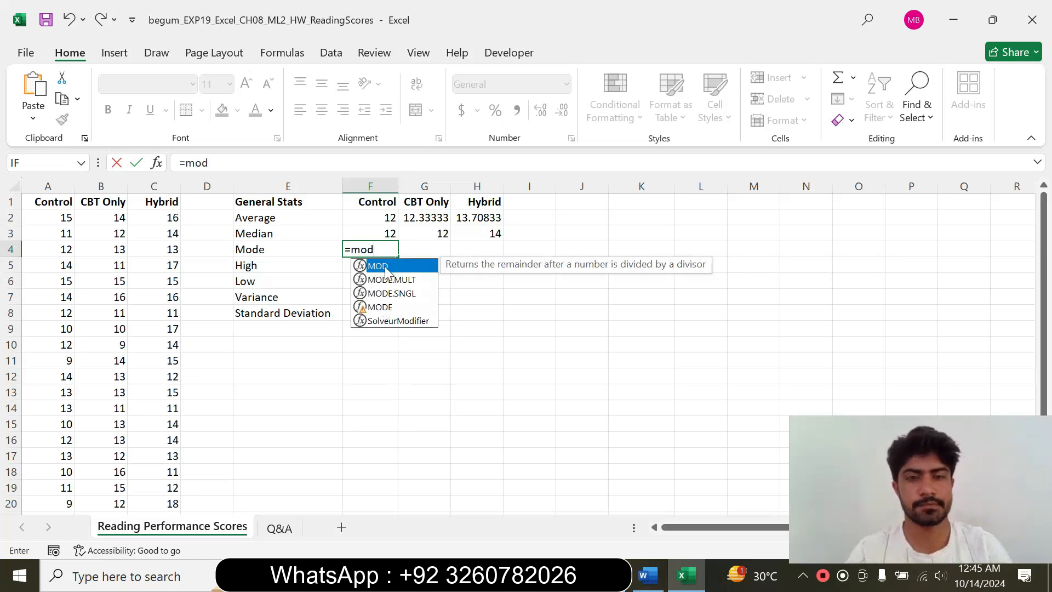
double_click(387, 271)
left_click(648, 575)
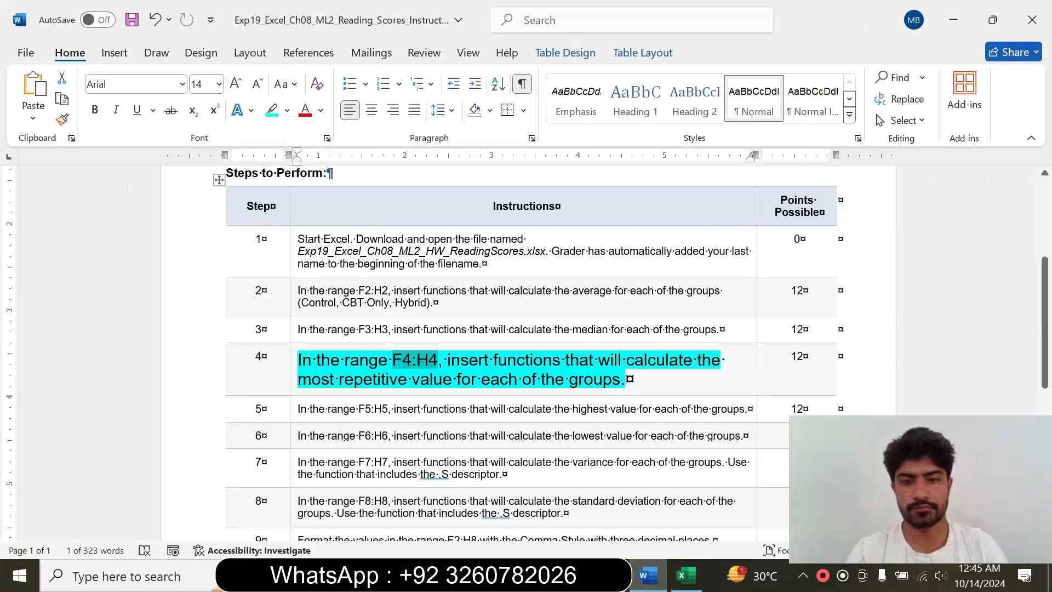
left_click(685, 576)
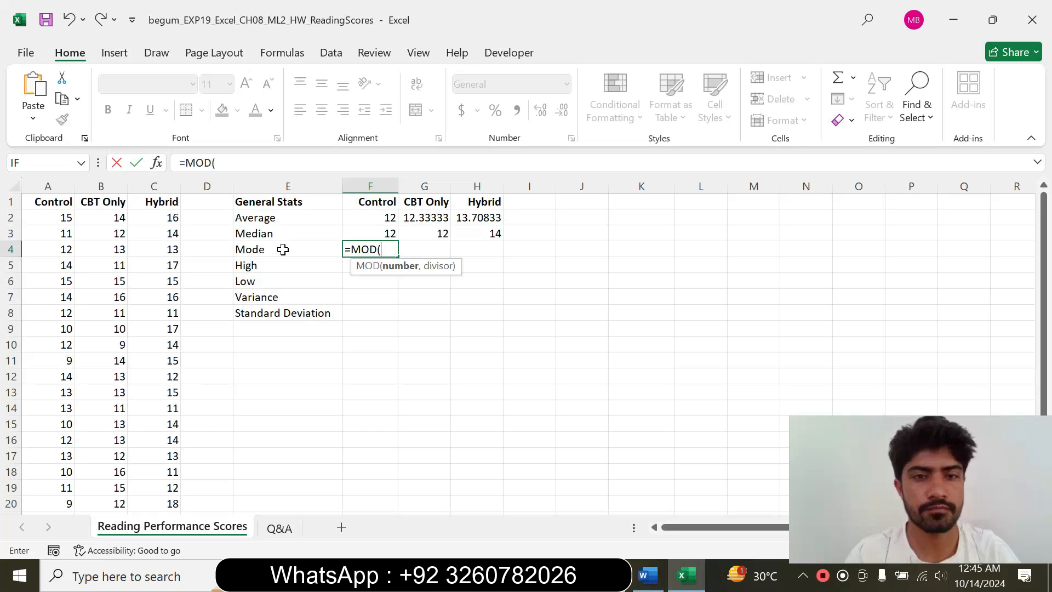
left_click(59, 218)
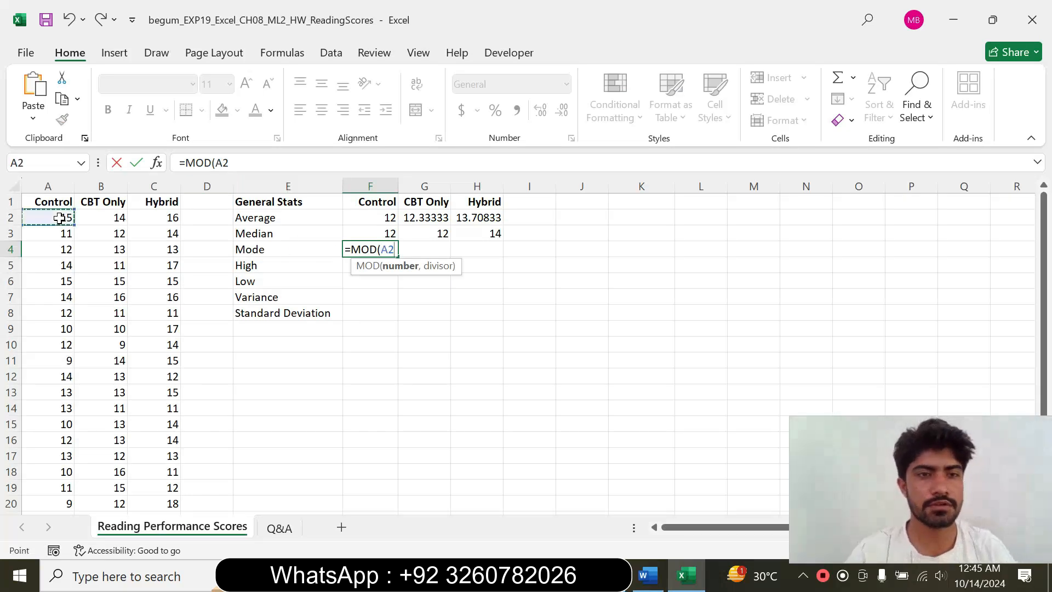
left_click_drag(59, 219, 49, 490)
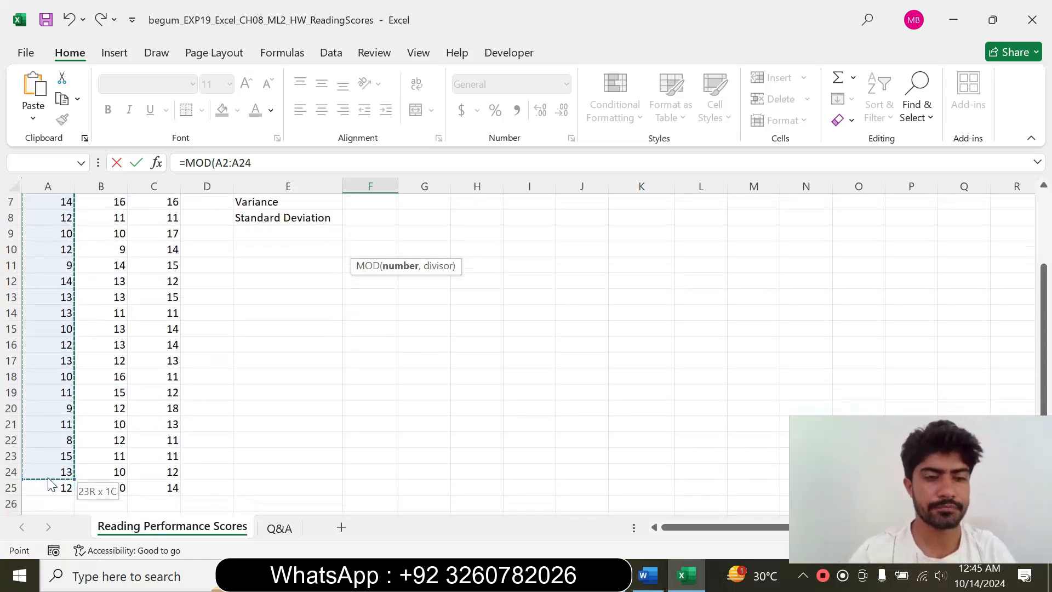
key("Return")
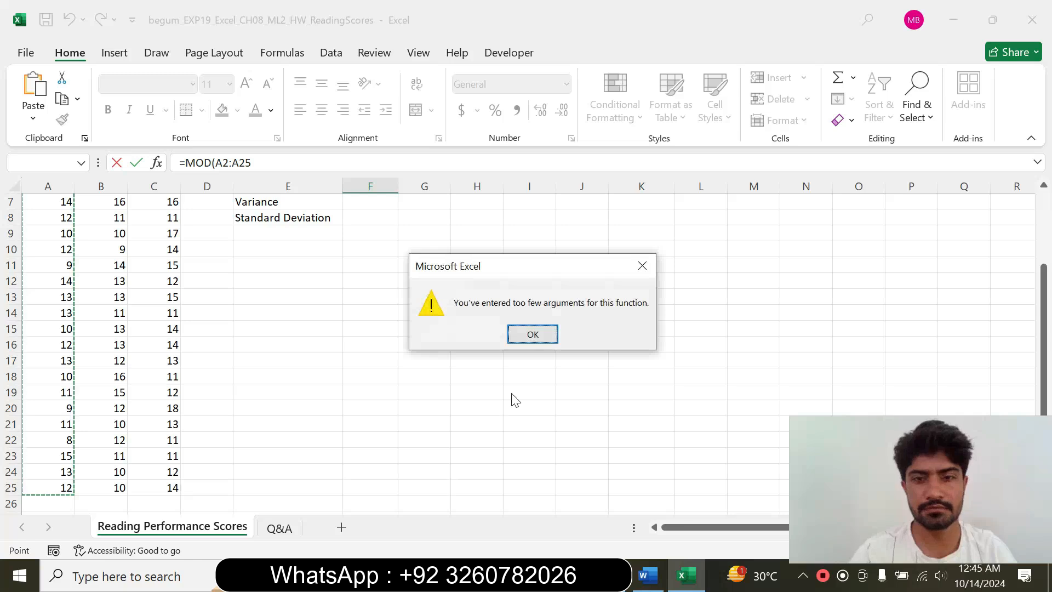
left_click(537, 334)
left_click_drag(1044, 302, 1016, 206)
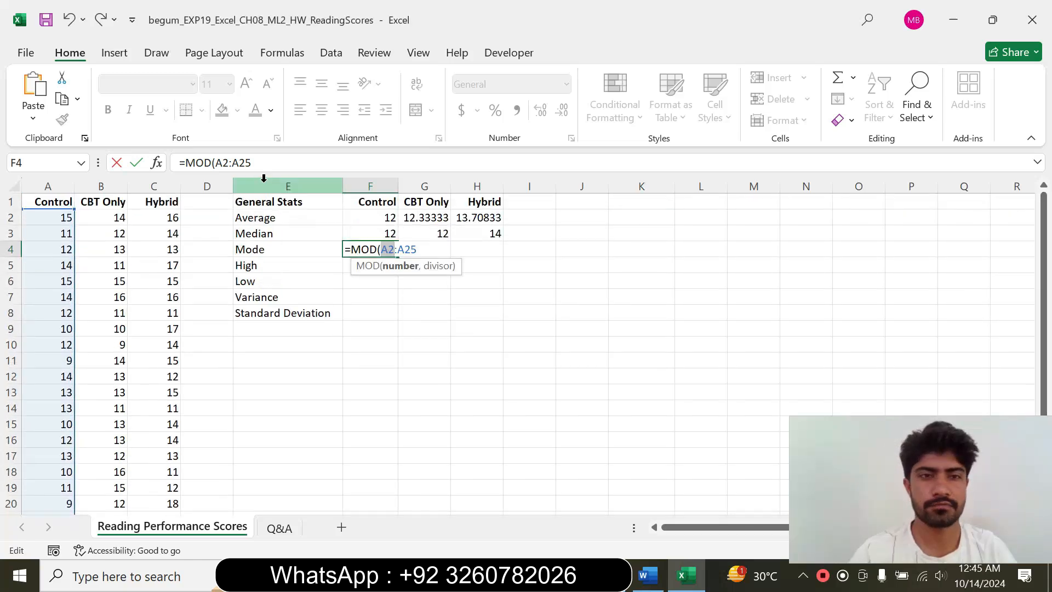
Replace the formula in cell F4 with a MODE function over the Control scores A2:A25.
left_click_drag(251, 162, 204, 162)
key("BackSpace")
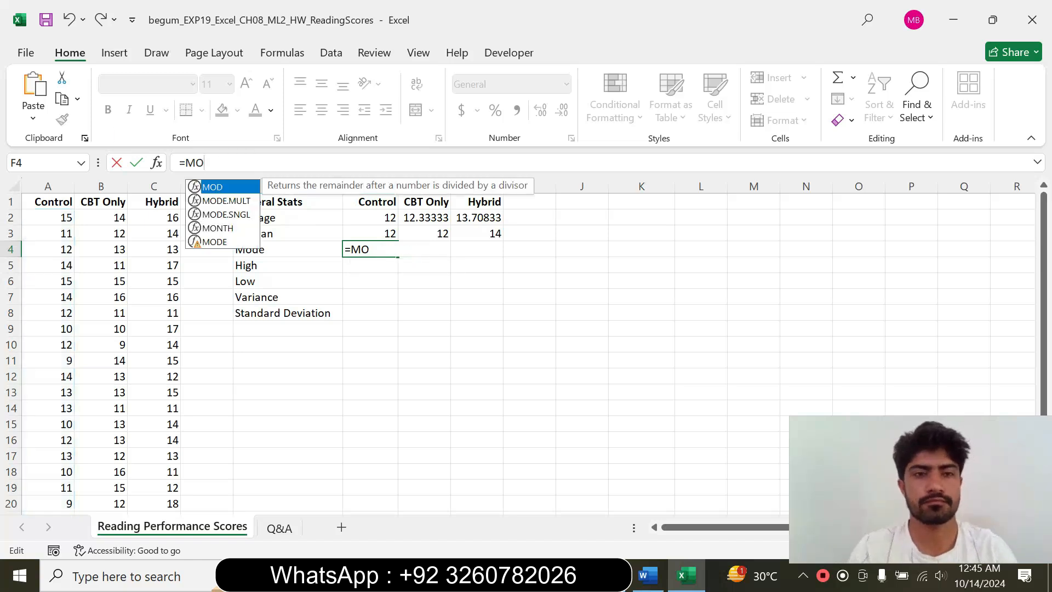
double_click(215, 241)
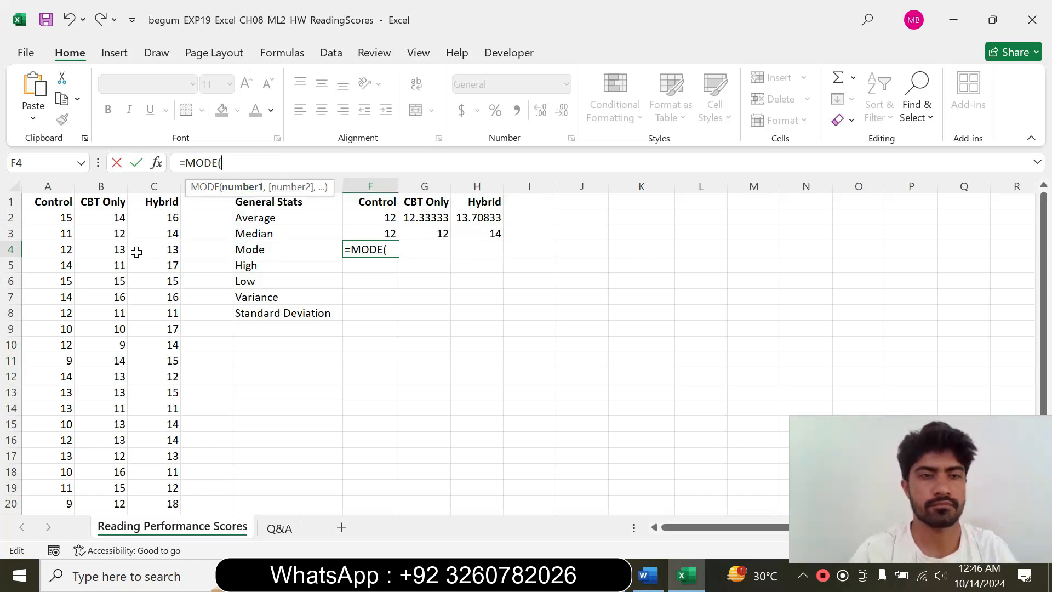
left_click_drag(47, 225, 61, 491)
left_click(261, 163)
type(")")
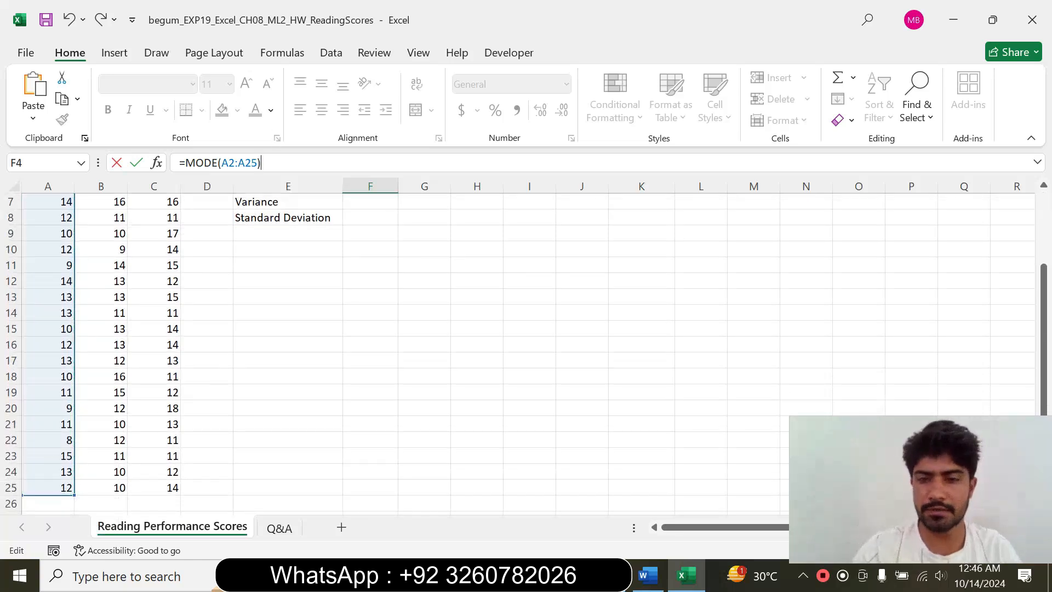
key("Return")
left_click_drag(1044, 301, 1041, 170)
Calculate the CBT Only group's mode in cell G4 with the MODE function over B2:B25.
left_click(423, 252)
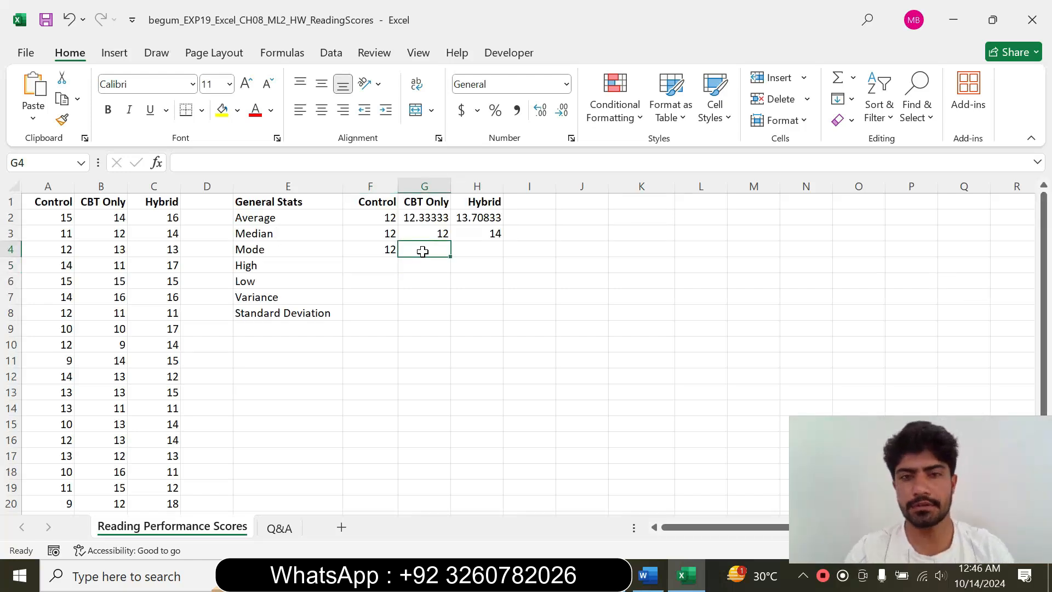
type("=")
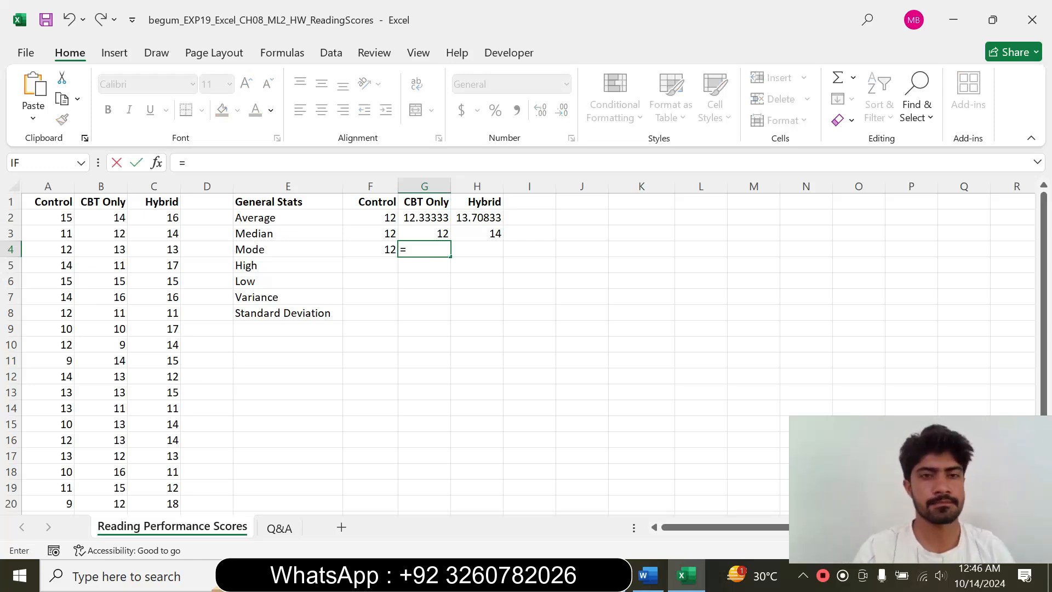
mouse_move(109, 221)
left_mouse_down()
mouse_move(106, 463)
mouse_move(110, 219)
left_mouse_up()
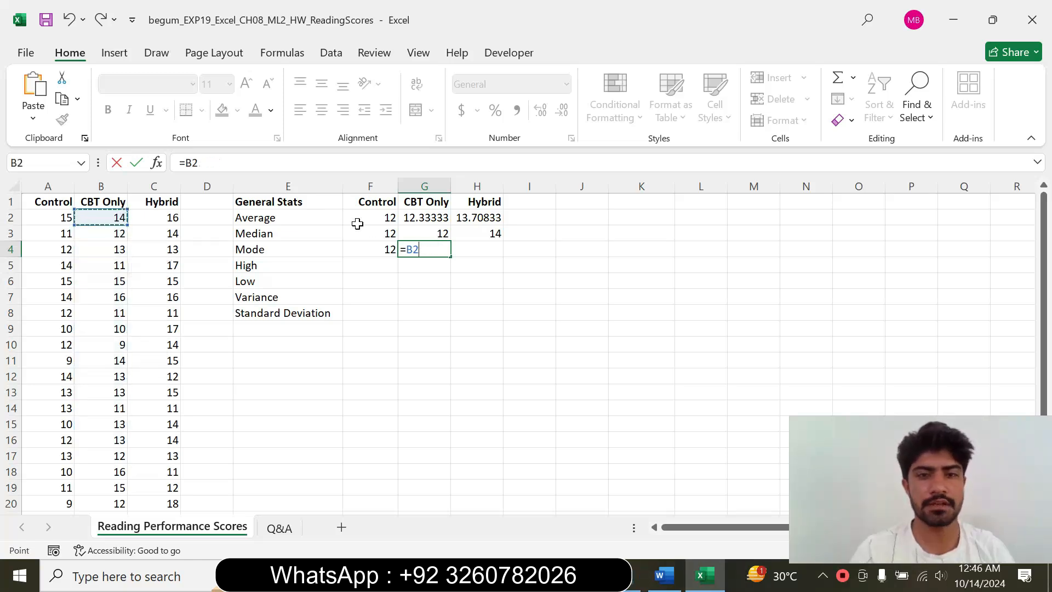
key("BackSpace")
key("BackSpace")
type("mode")
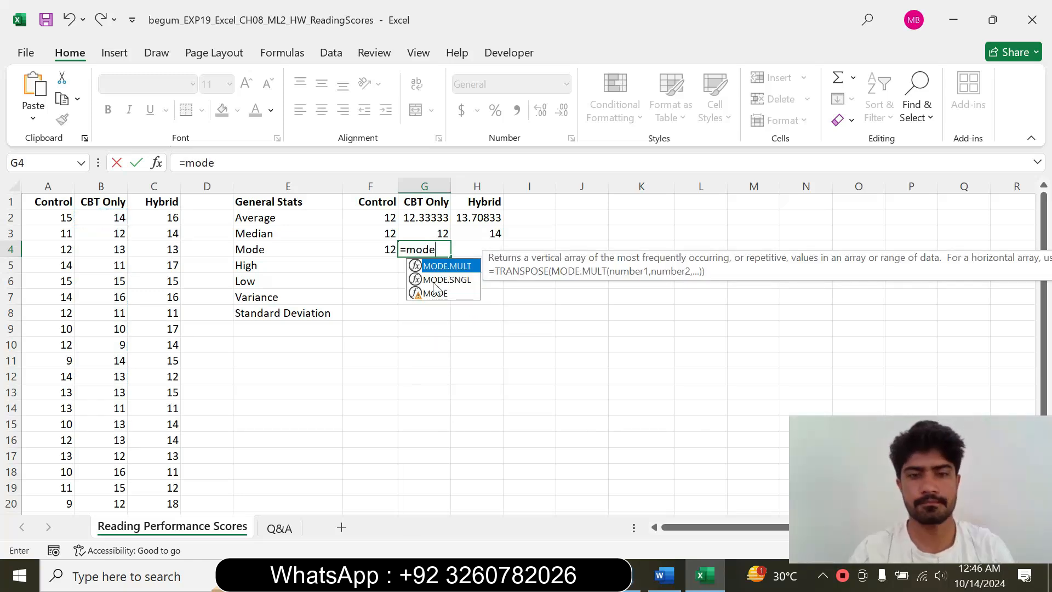
double_click(440, 294)
left_click_drag(101, 219, 100, 489)
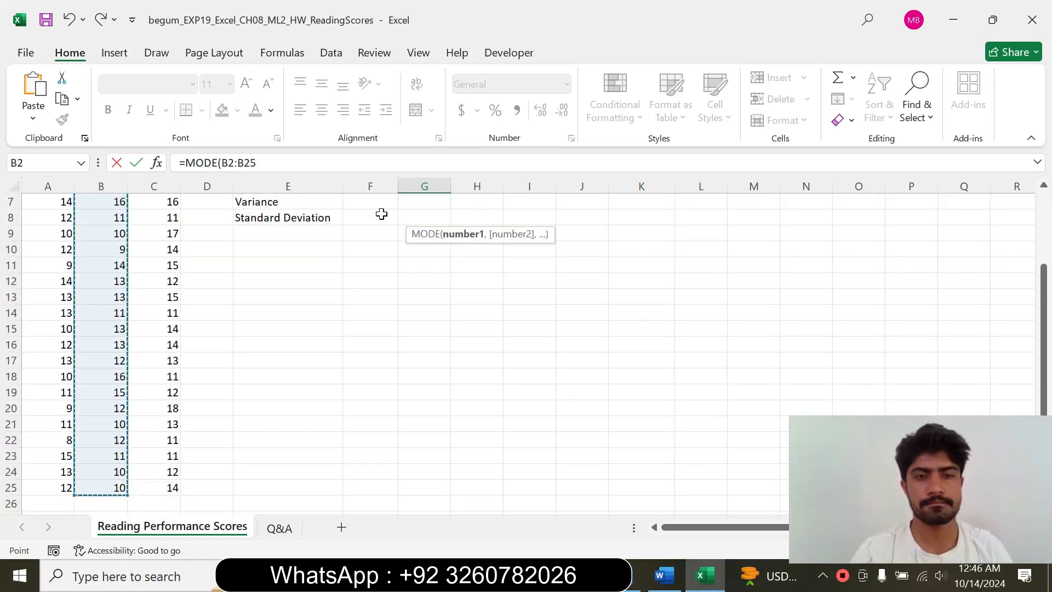
key("Return")
left_click_drag(1049, 294, 1049, 247)
Calculate the Hybrid group's mode in cell H4 with the MODE function over C2:C25.
left_click(470, 250)
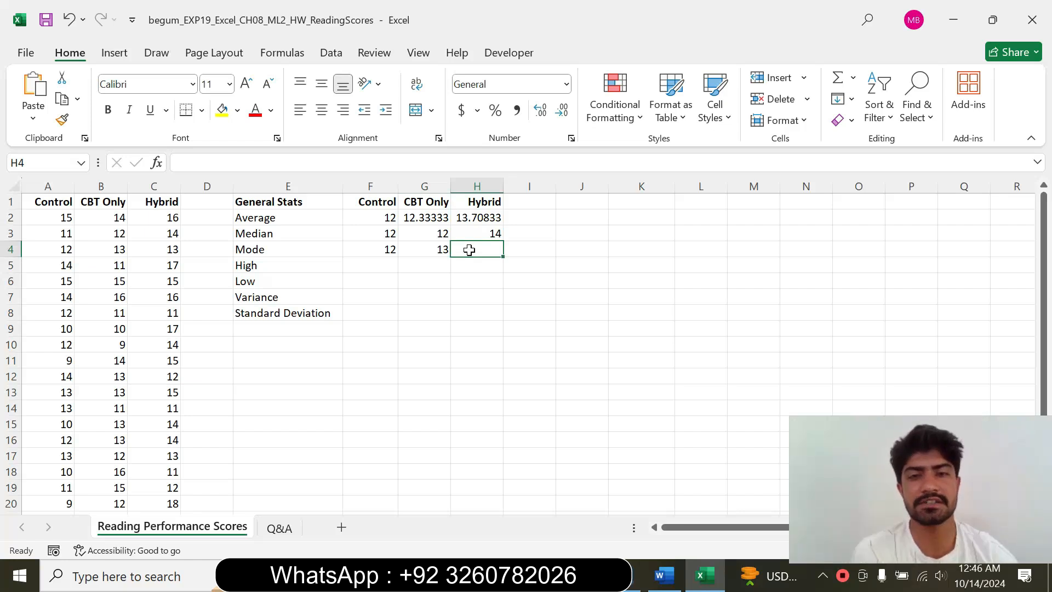
type("=")
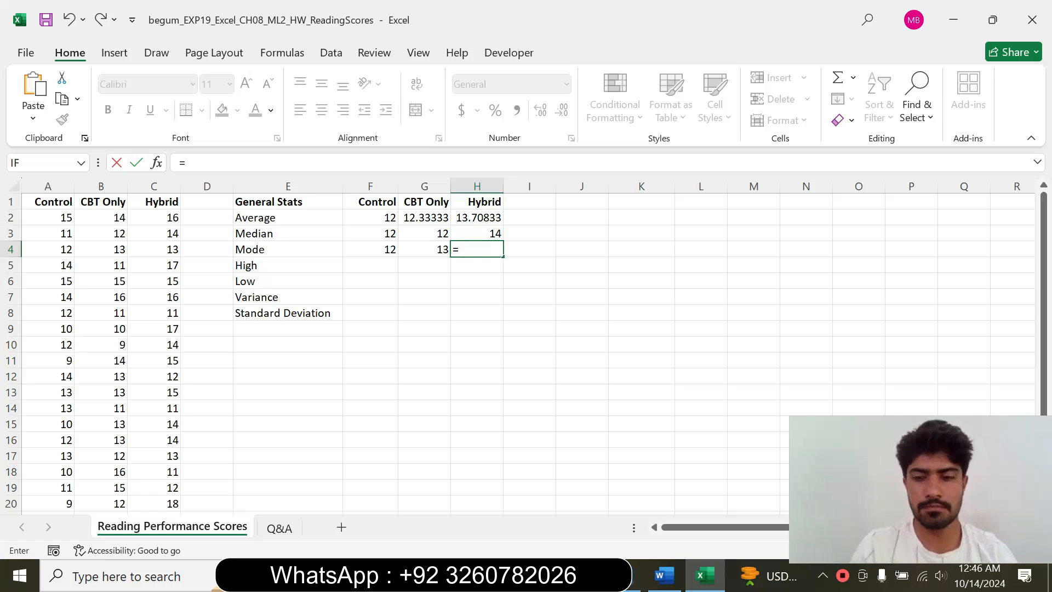
type("mode")
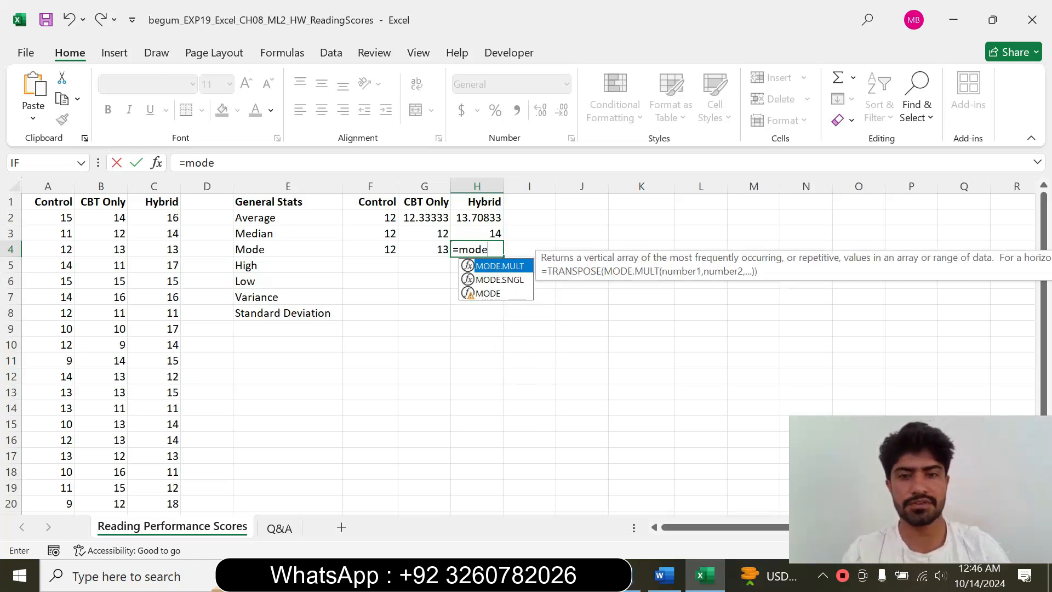
double_click(503, 295)
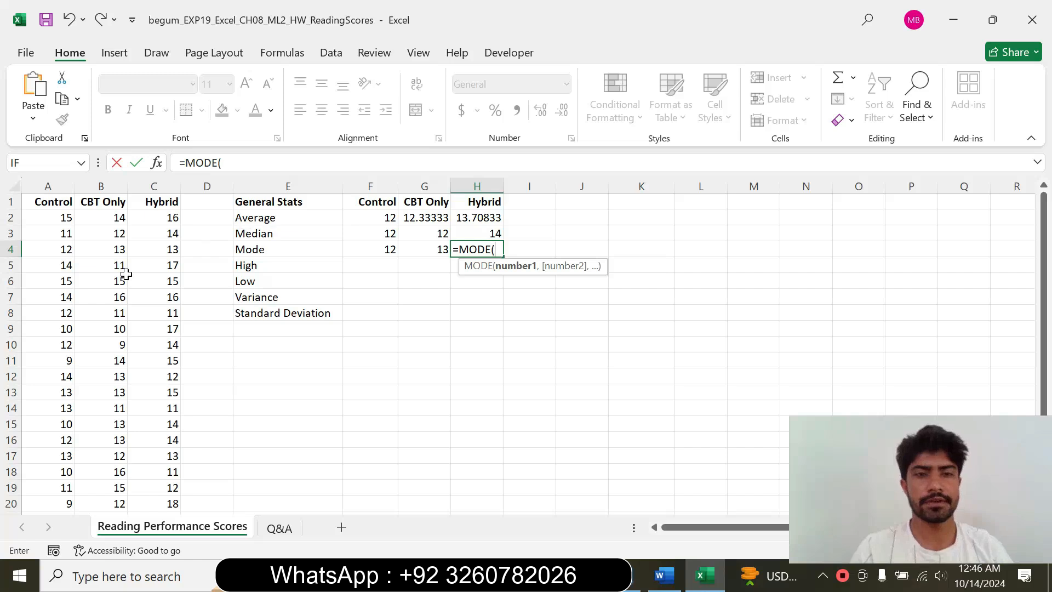
left_click_drag(163, 215, 176, 485)
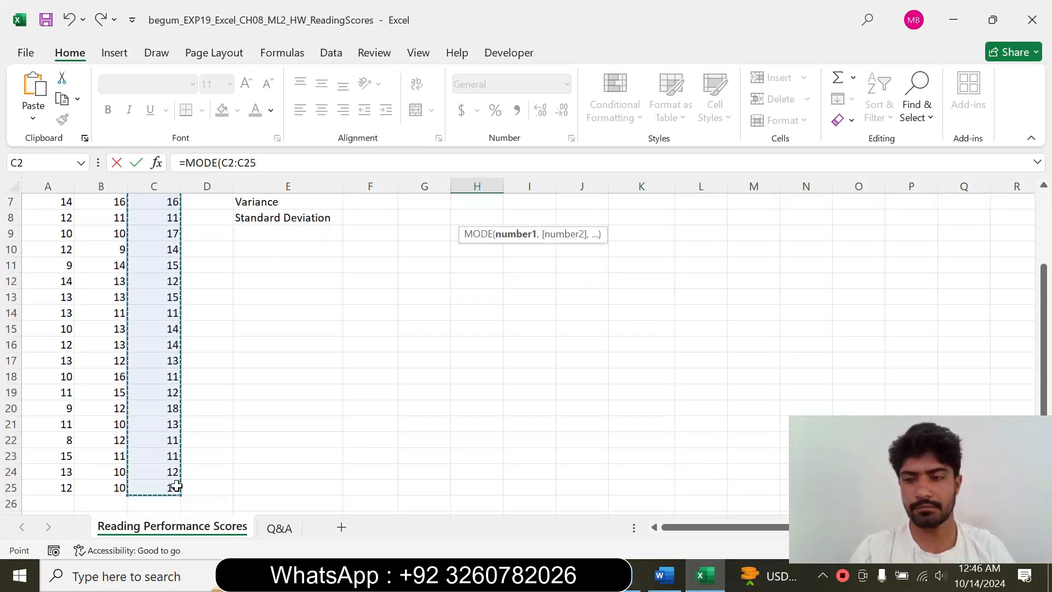
key("Return")
left_click_drag(1044, 306, 1042, 250)
Switch to the Word instructions and reset the step 4 text to 9 pt with no highlight color.
left_click(382, 266)
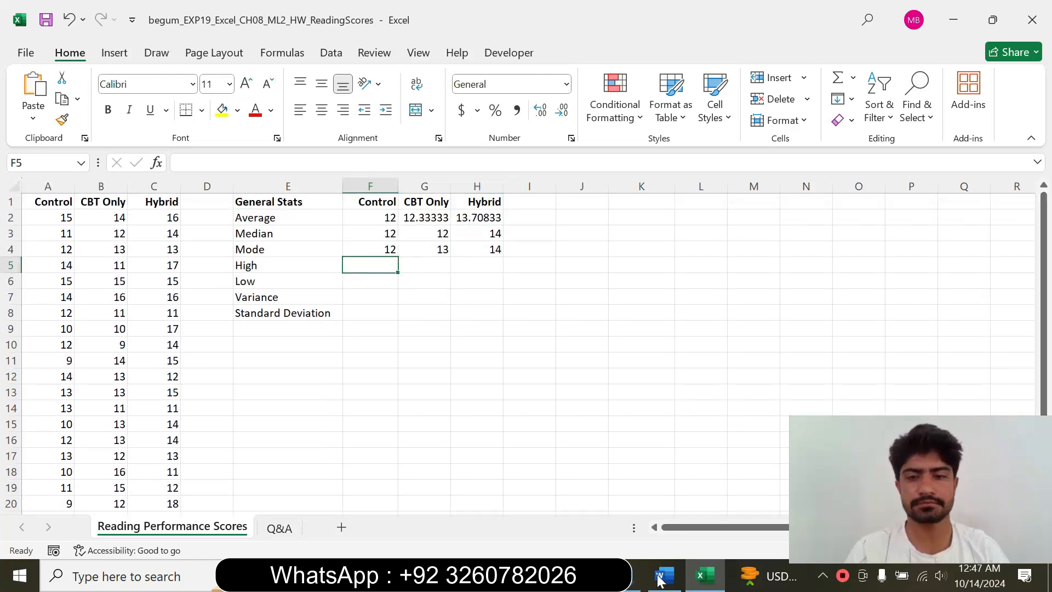
left_click(664, 575)
left_click(289, 378)
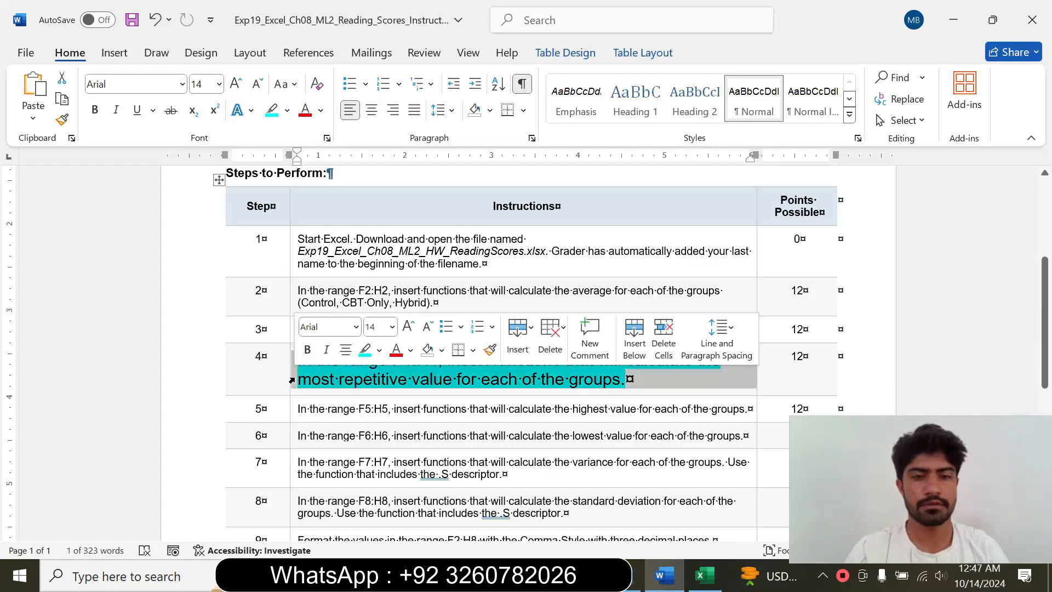
left_click(392, 326)
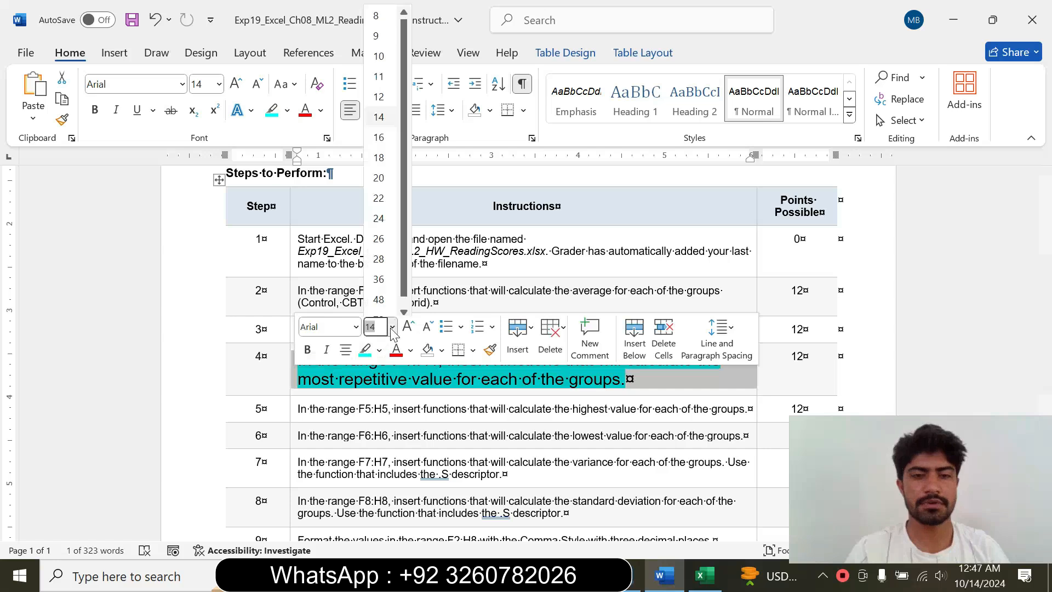
left_click(375, 33)
left_click(287, 110)
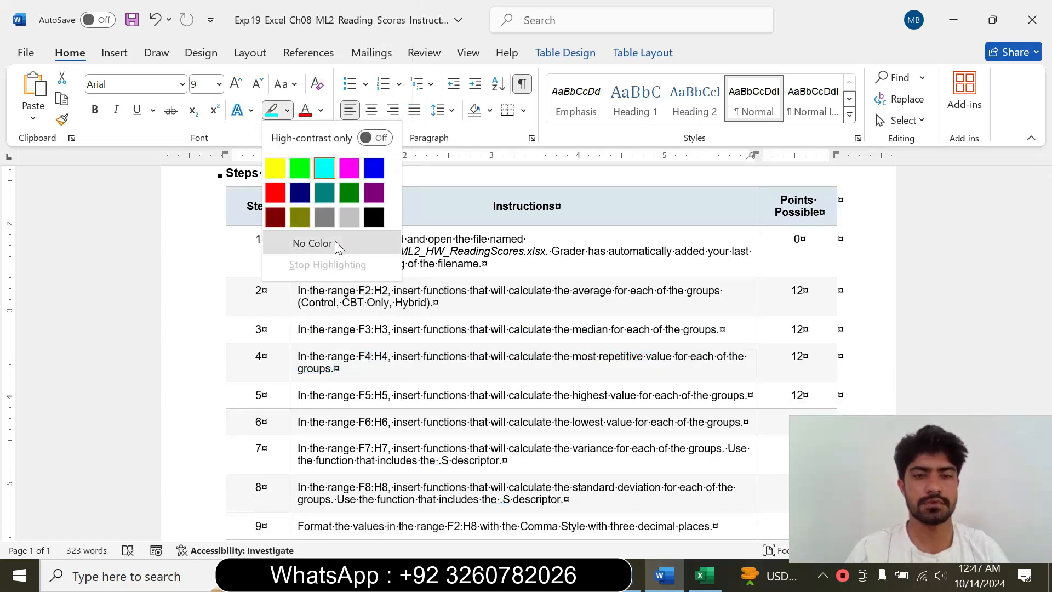
left_click(329, 243)
Enlarge the step 5 instruction text to 14 pt, highlight it in turquoise and read through it.
left_click_drag(1047, 306, 1046, 329)
left_click(292, 331)
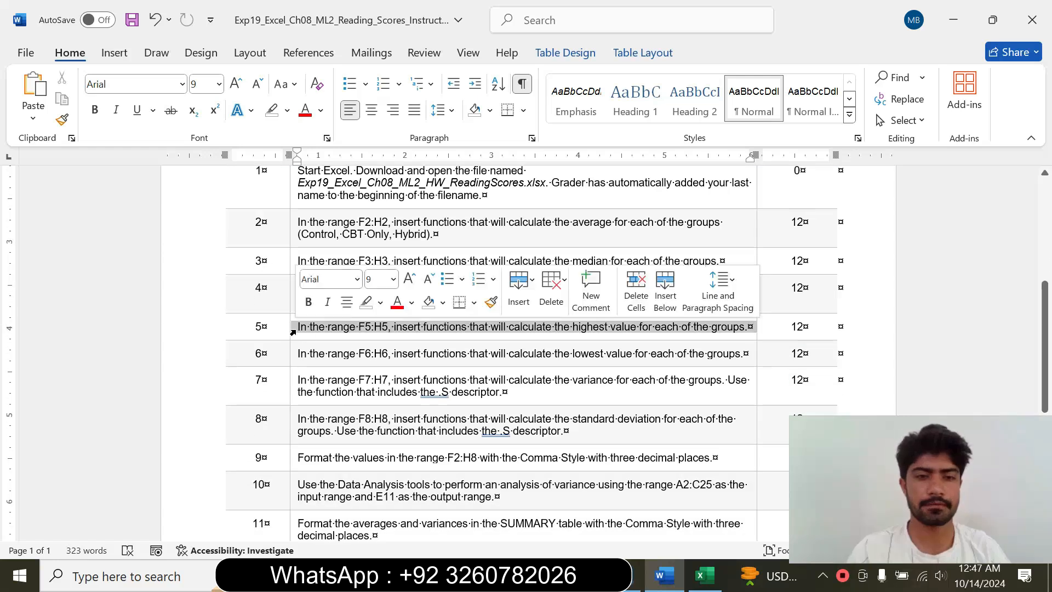
left_click(392, 281)
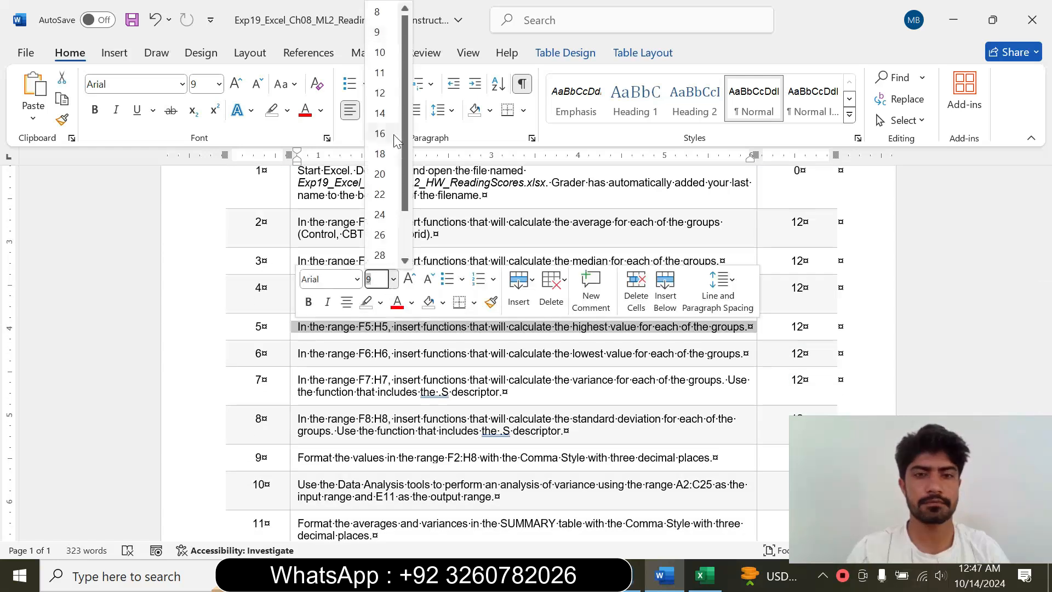
left_click(392, 136)
left_click(286, 112)
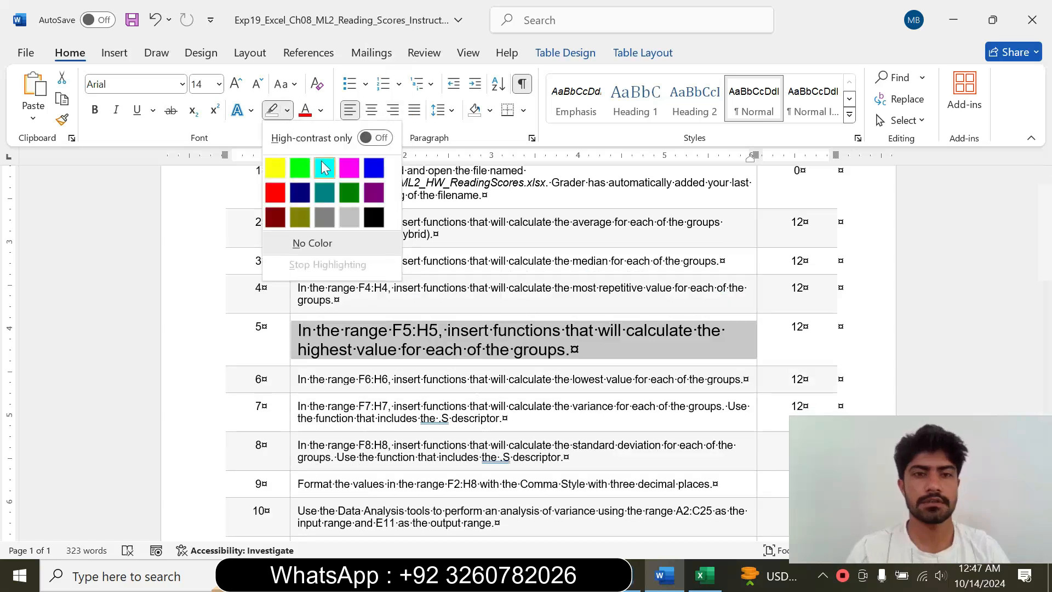
left_click(322, 167)
left_click_drag(316, 331, 353, 362)
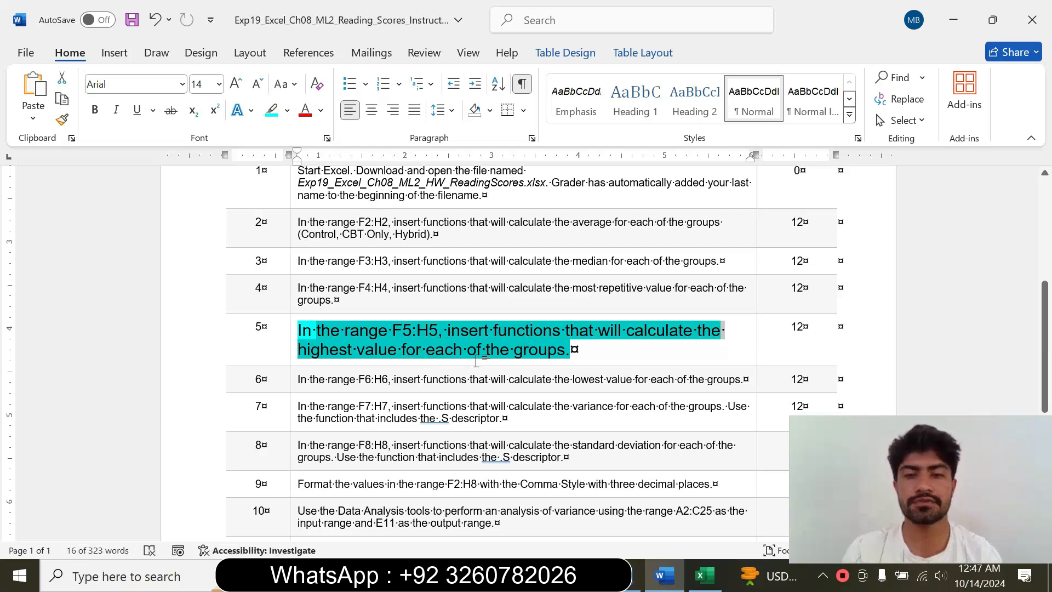
left_click(507, 364)
Copy the range reference F5:H5 from instruction step 5 and go to that range in the Excel worksheet.
mouse_move(392, 330)
left_mouse_down()
mouse_move(429, 330)
mouse_move(393, 330)
left_mouse_up()
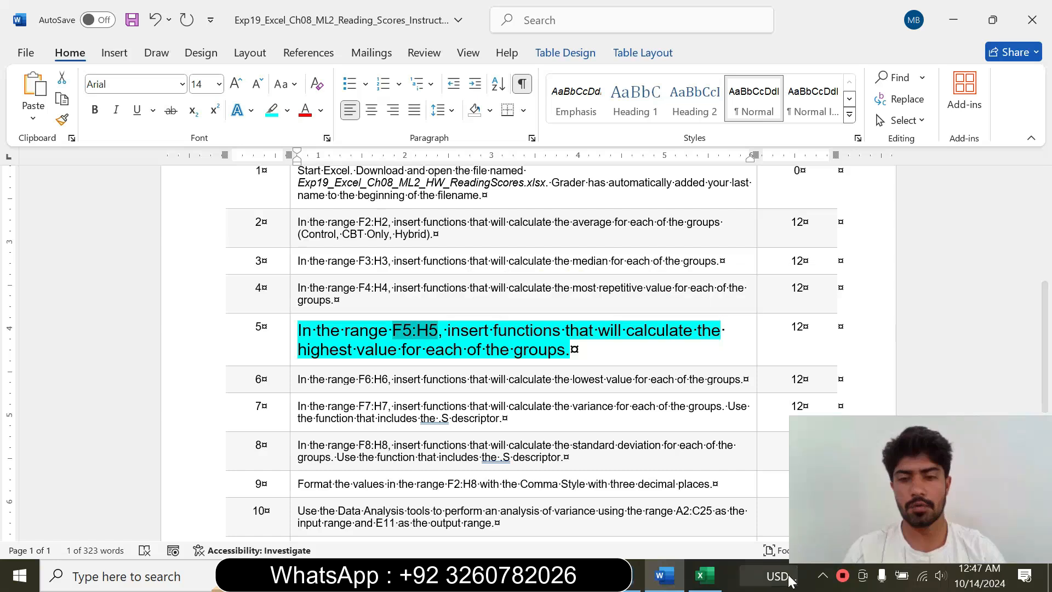
left_click(703, 578)
left_click(41, 163)
key("ctrl+v")
key("Return")
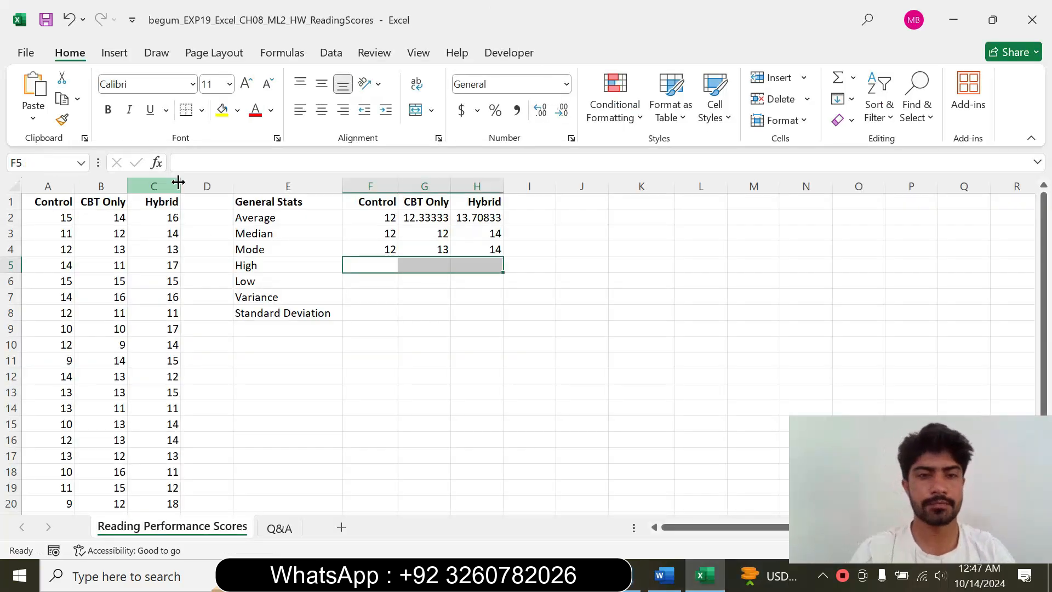
Calculate the Control group's highest score in cell F5 with the MAX function over A2:A25.
left_click(372, 263)
type("=")
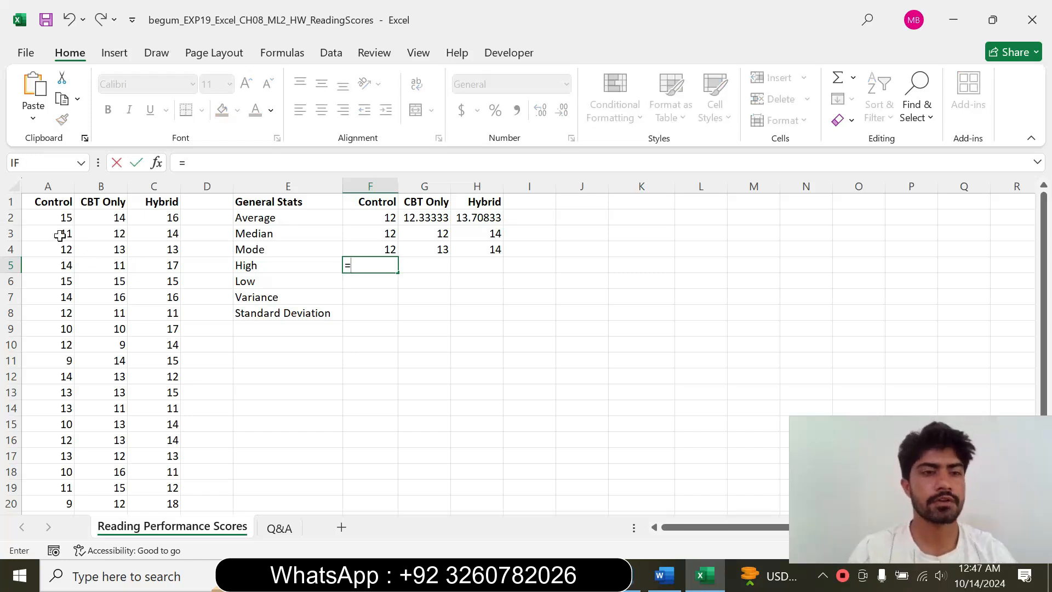
left_click_drag(60, 218, 63, 488)
key("F2")
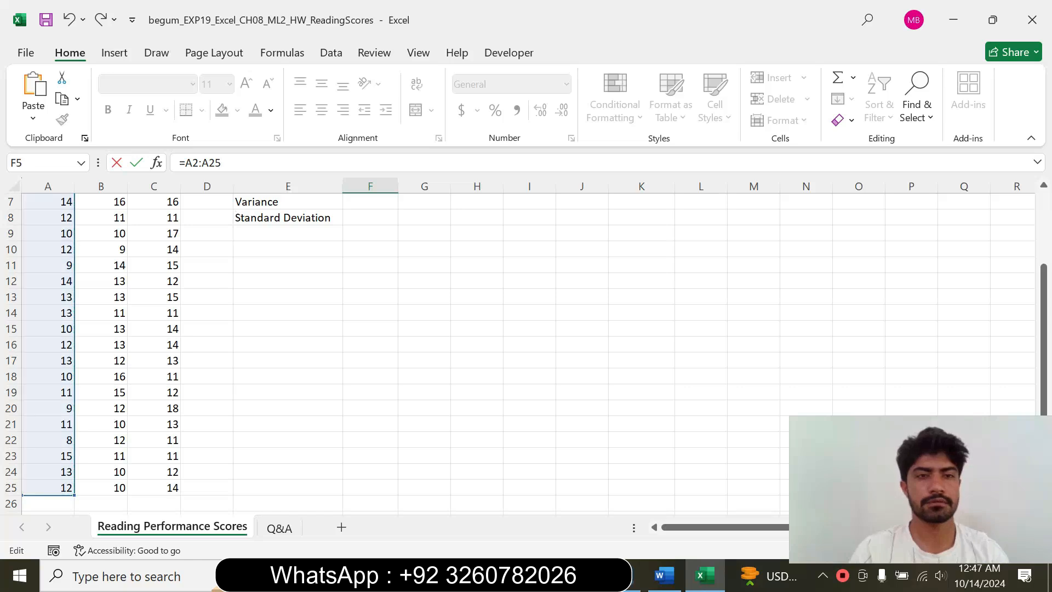
left_click_drag(1043, 306, 1040, 164)
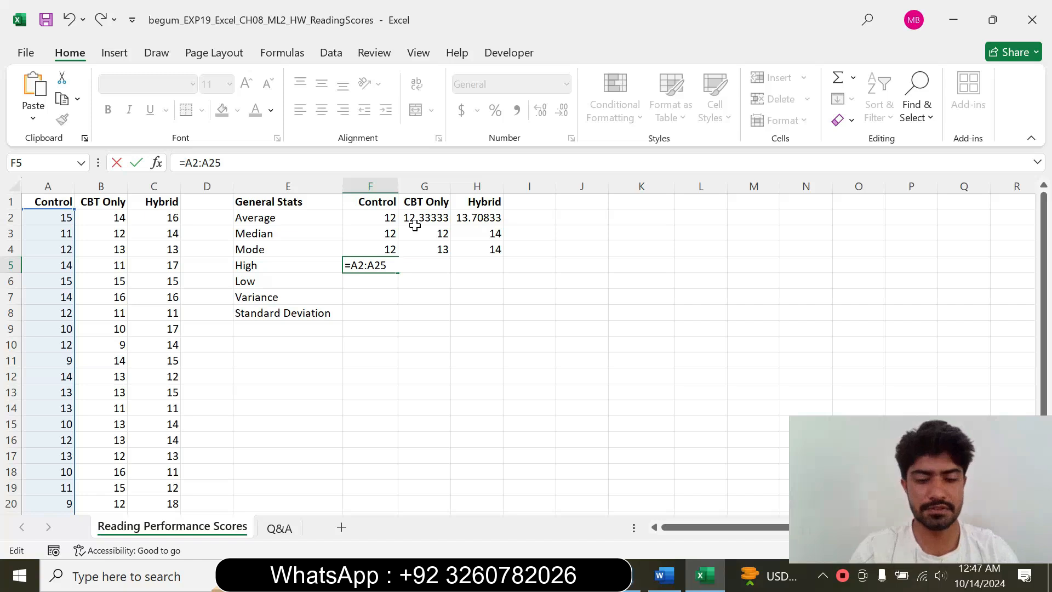
type("max")
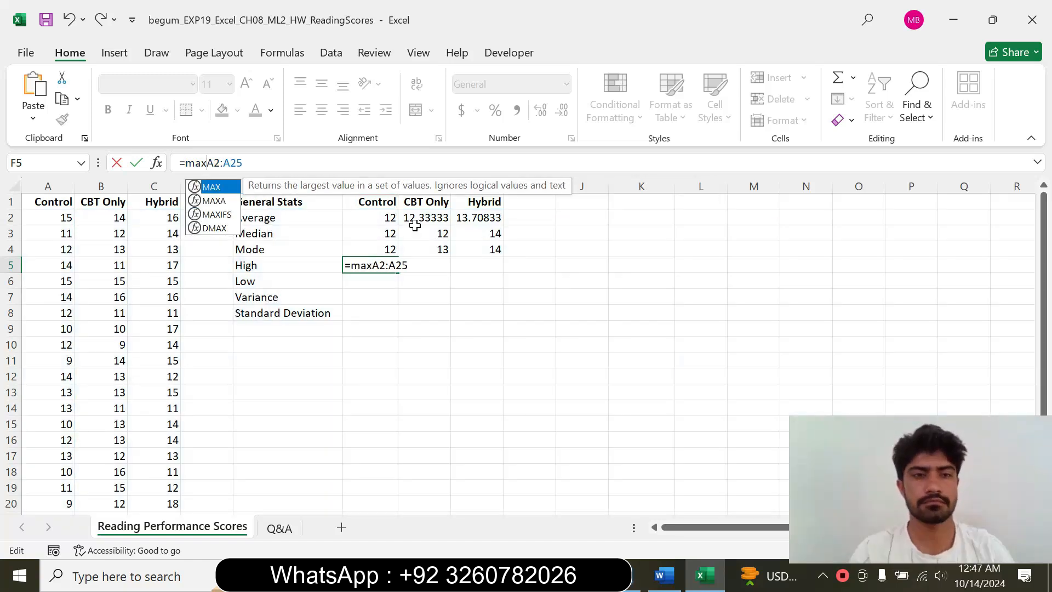
double_click(216, 186)
key("Return")
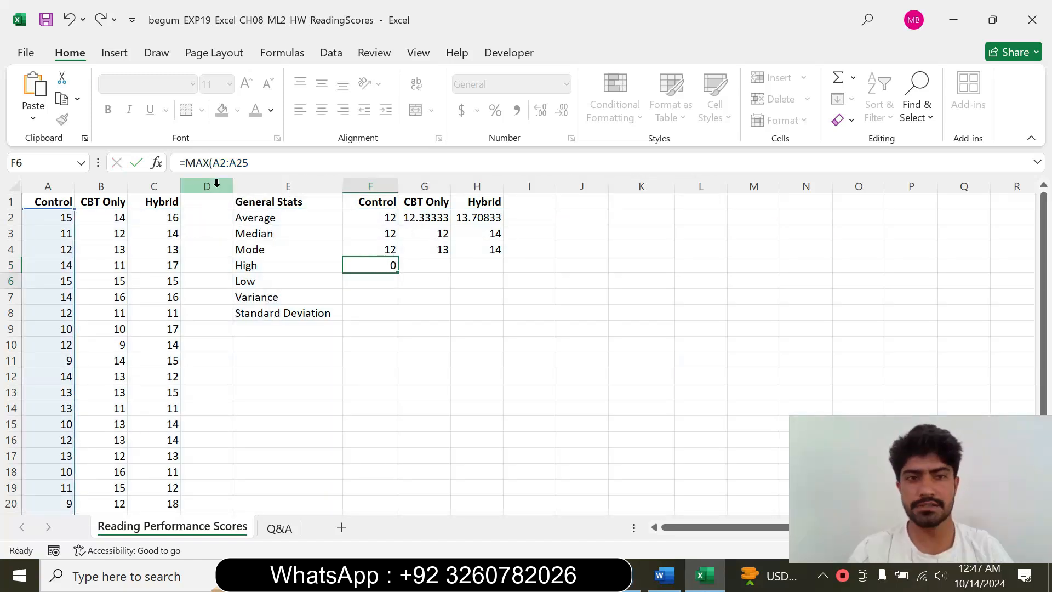
left_click(363, 267)
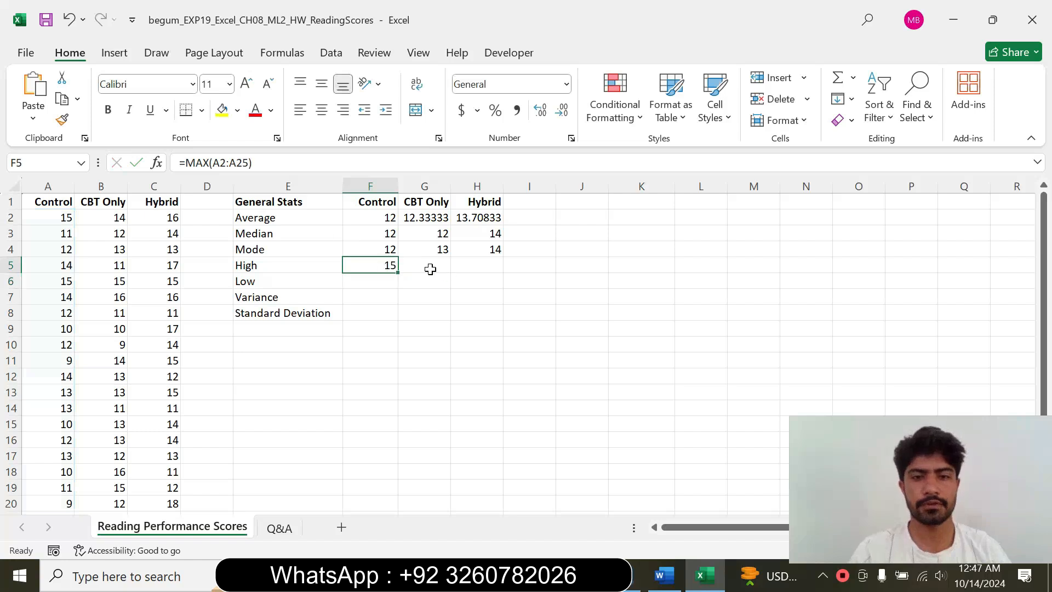
Calculate the CBT Only group's highest score in cell G5 with the MAX function over B2:B25.
left_click(426, 267)
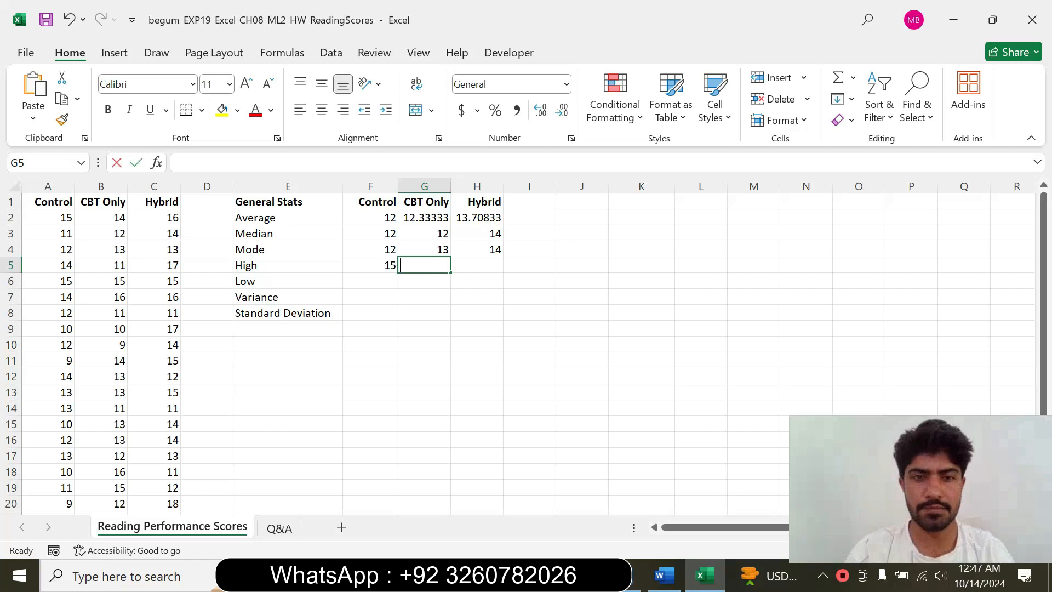
type("=max")
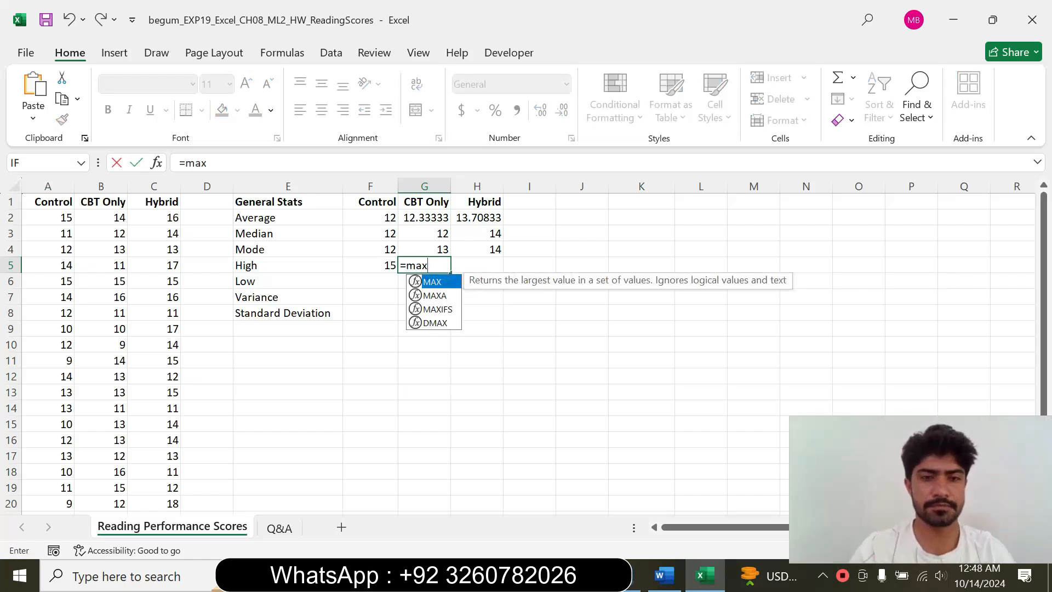
double_click(431, 282)
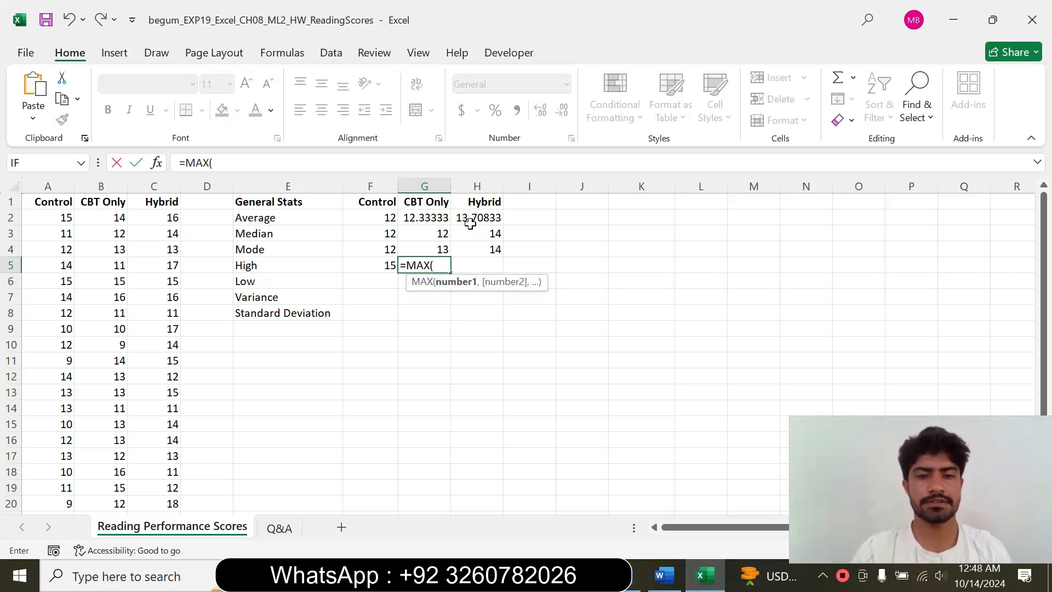
left_click_drag(101, 224, 125, 493)
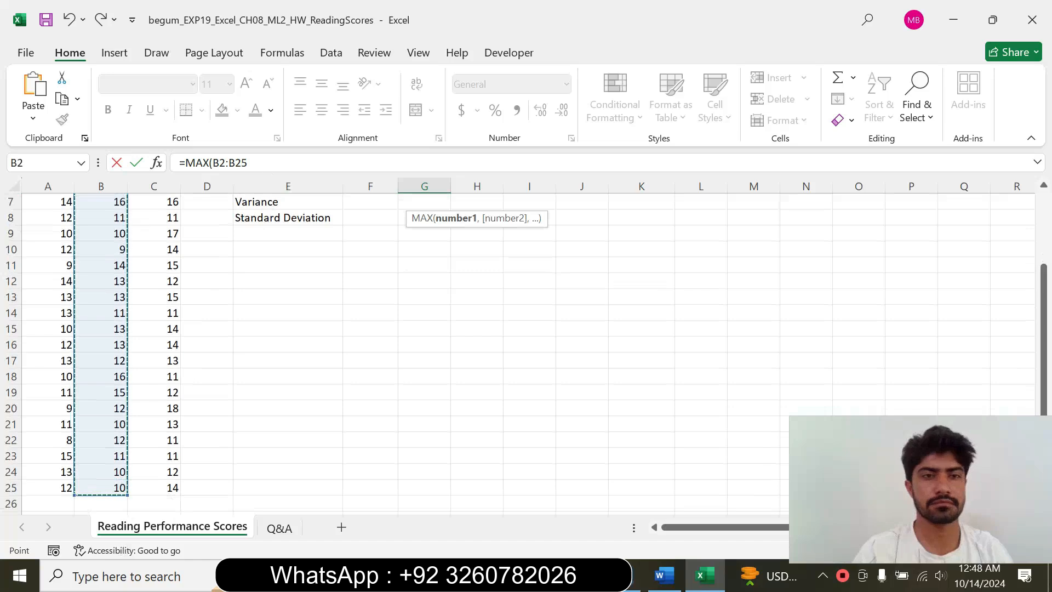
left_click(274, 163)
type(")")
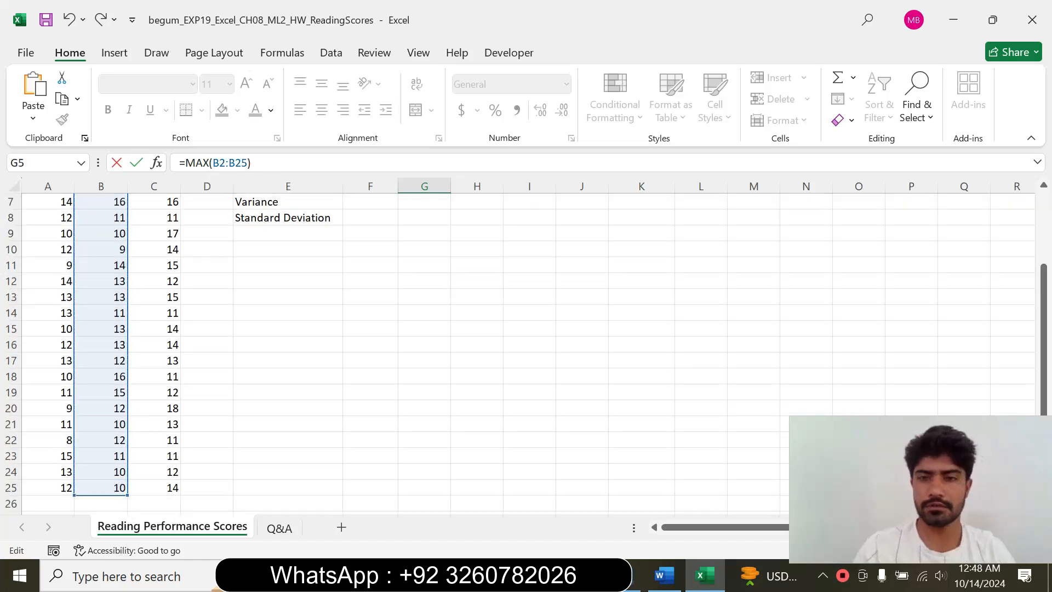
key("Return")
left_click_drag(1044, 273, 1027, 156)
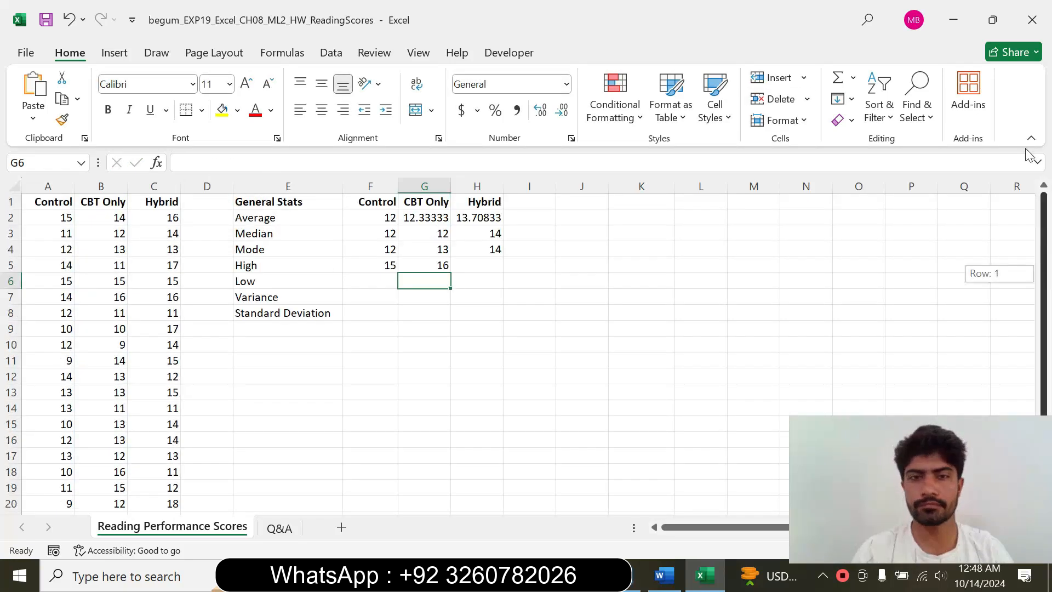
Calculate the Hybrid group's highest score in cell H5 with the MAX function over C2:C25.
left_click(479, 268)
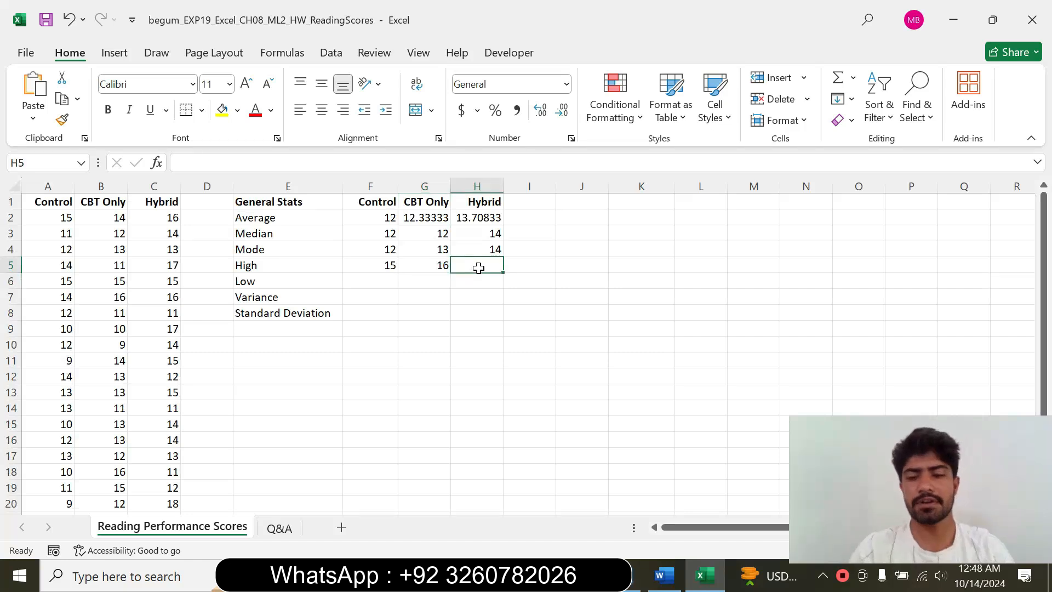
type("=")
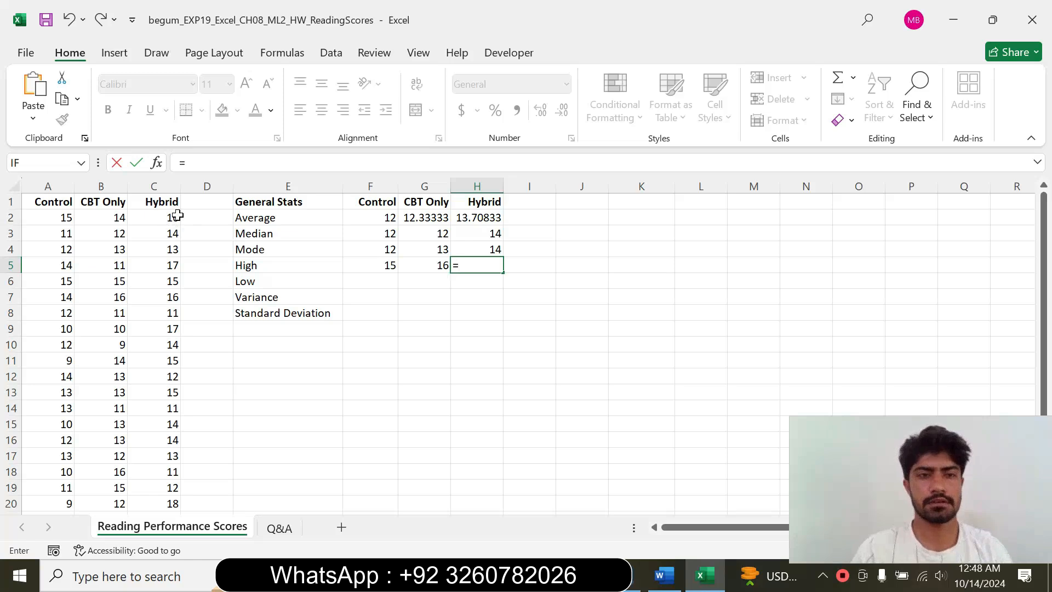
type("max")
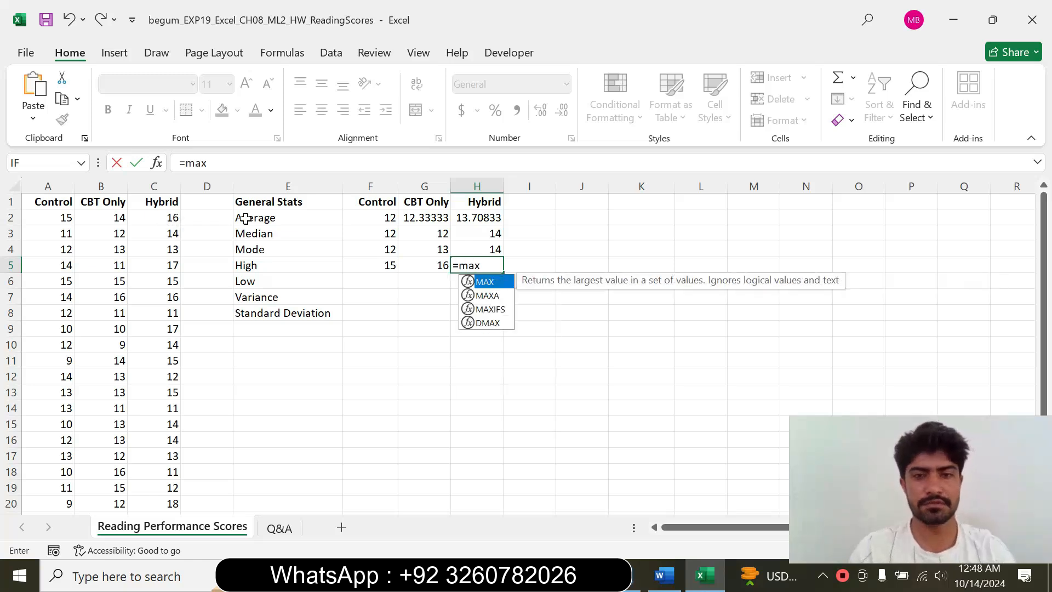
key("Tab")
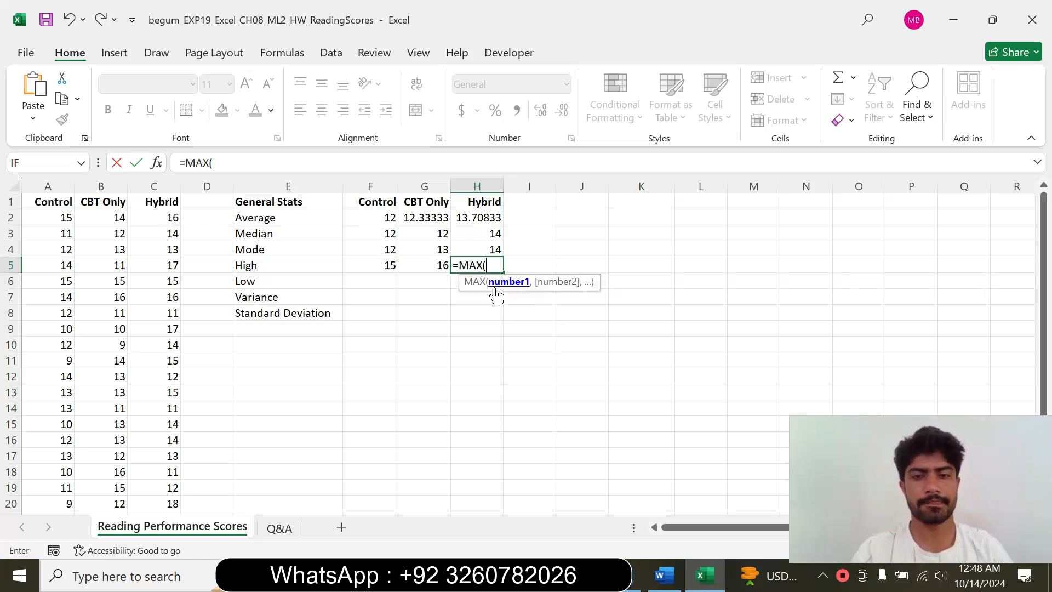
left_click(169, 214)
left_click_drag(169, 215, 162, 482)
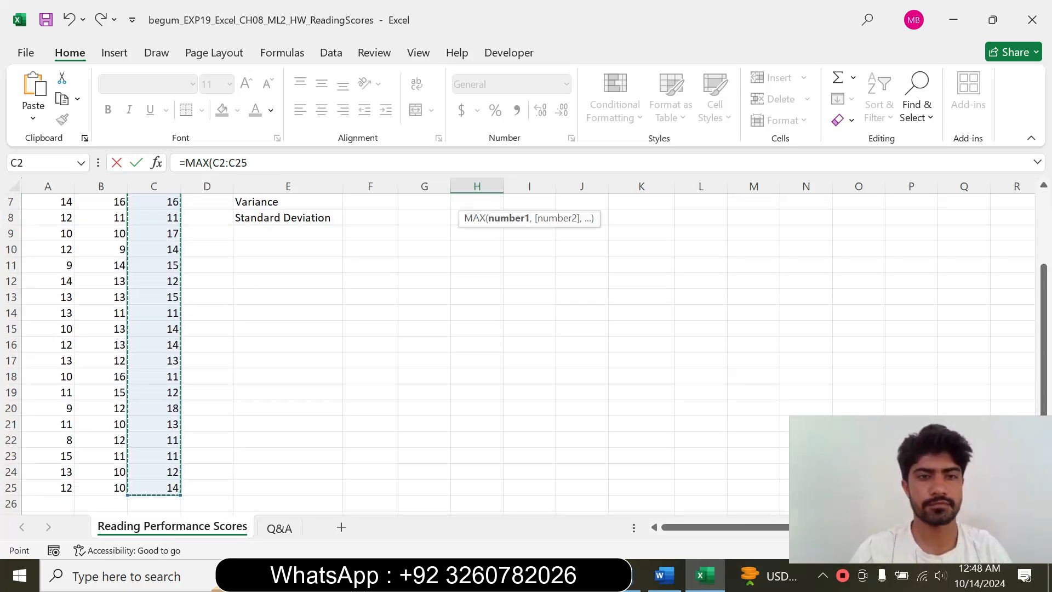
left_click(248, 163)
type(")")
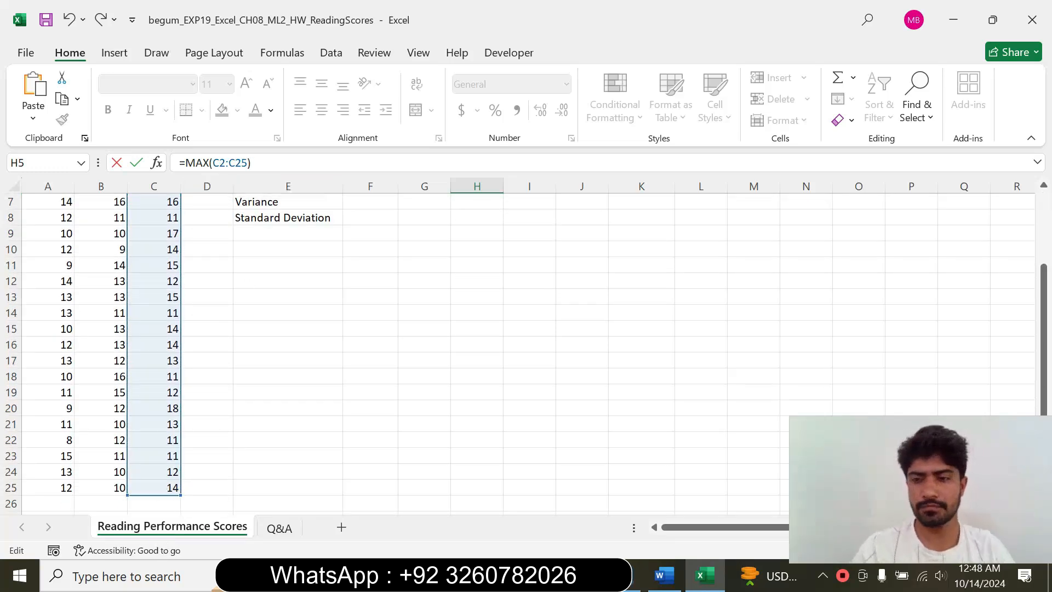
key("Return")
left_click_drag(1042, 274, 1037, 178)
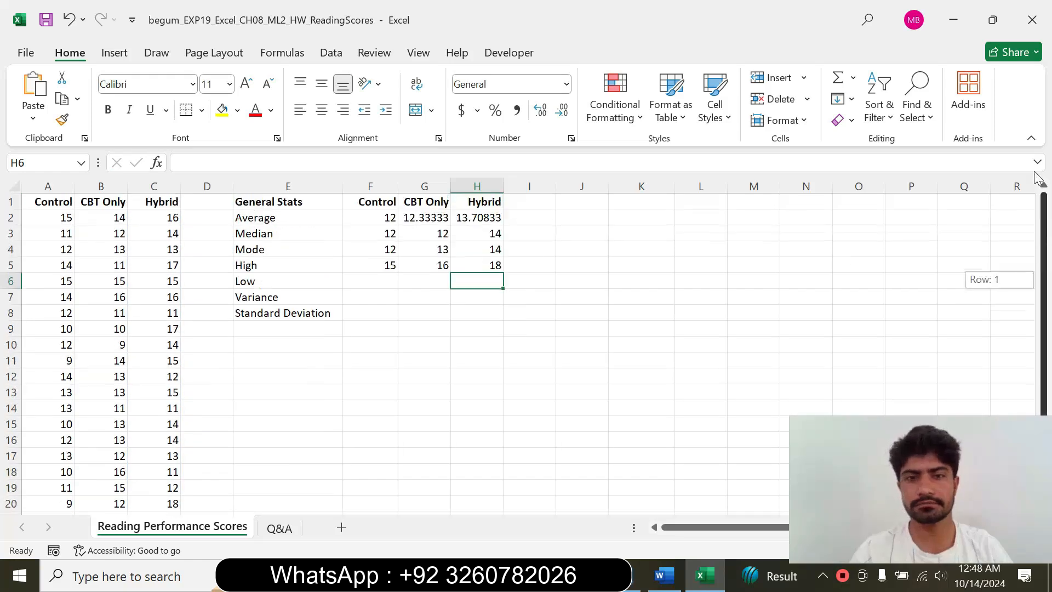
left_click(368, 286)
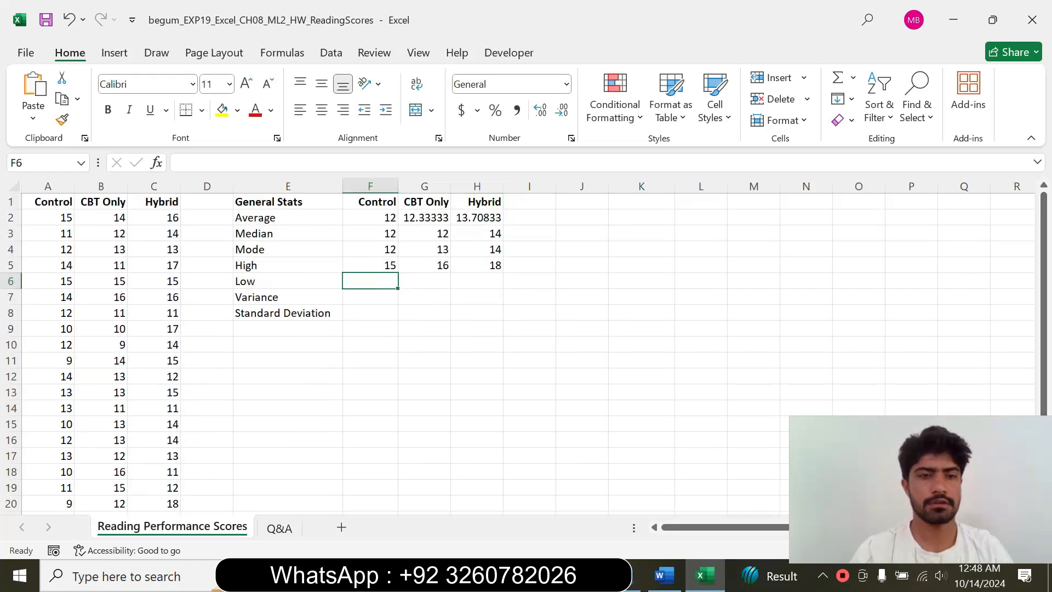
Switch to the Word instructions, return the step 5 text to 9 pt and remove its highlight.
left_click(664, 575)
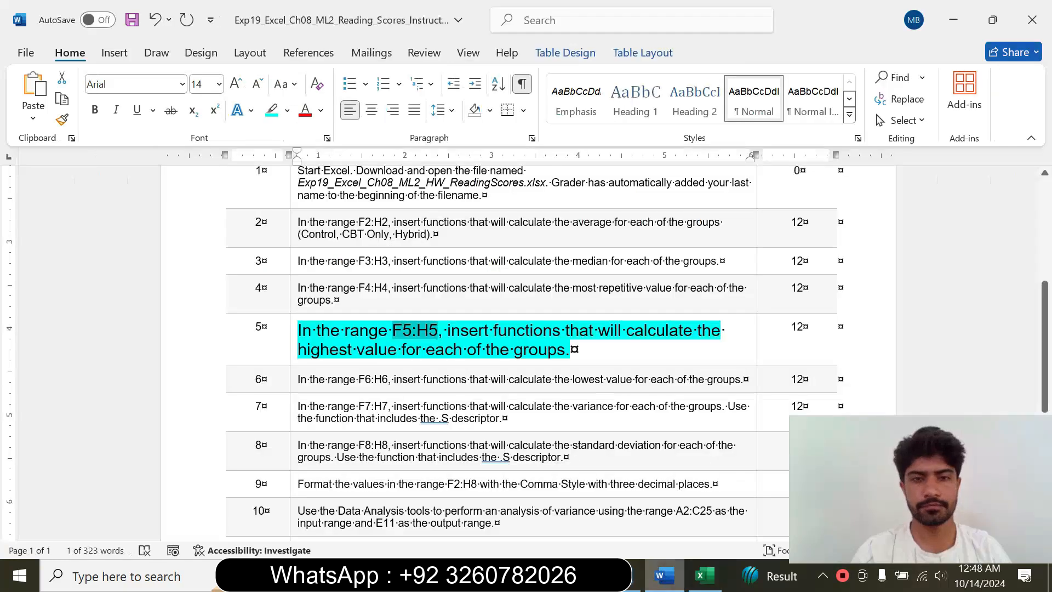
left_click(291, 358)
left_click(391, 305)
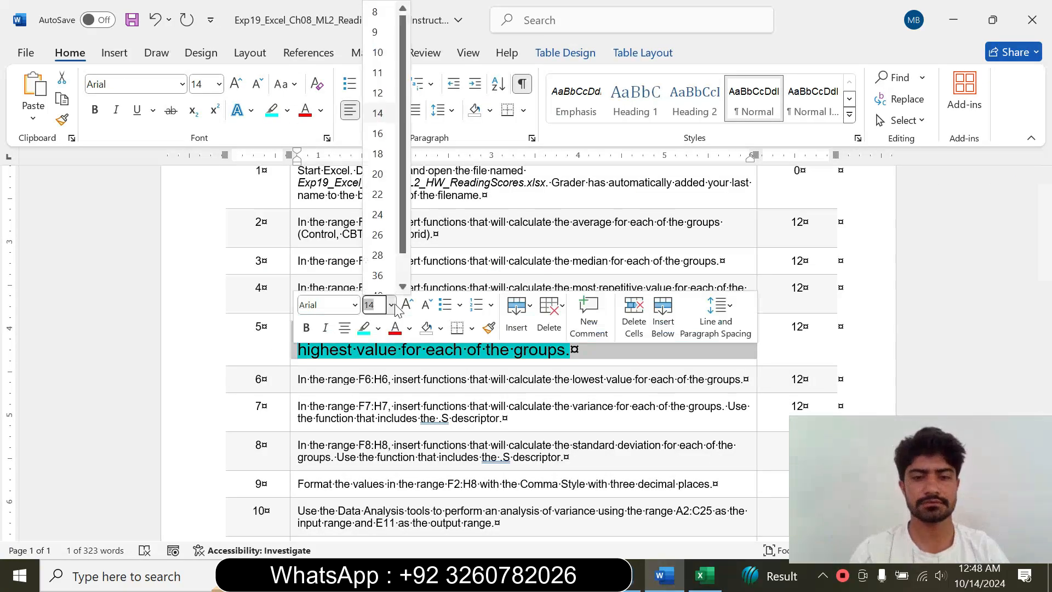
left_click(389, 35)
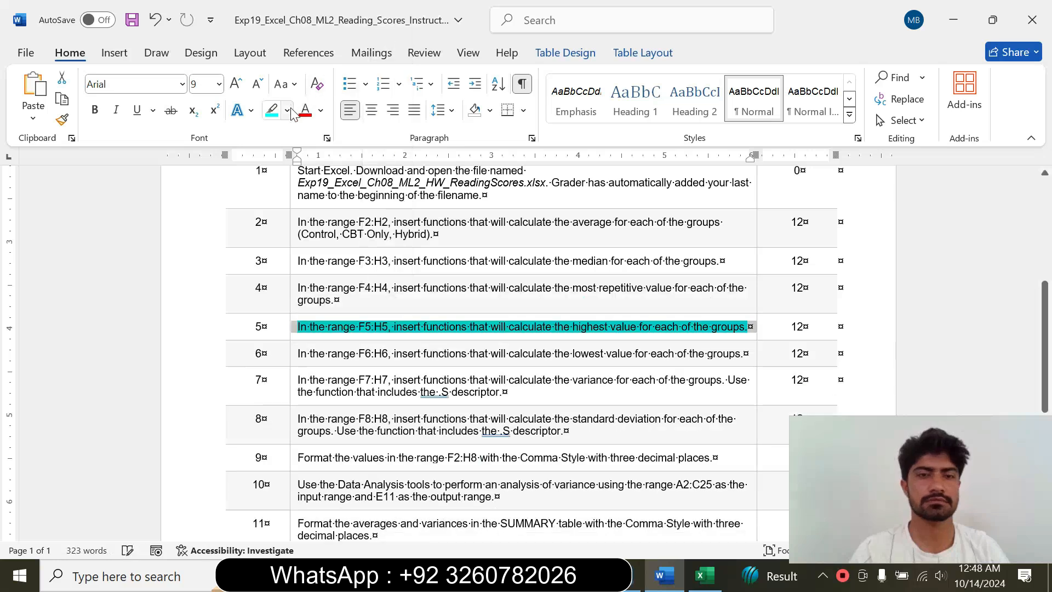
left_click(287, 111)
left_click(315, 242)
left_click(747, 327)
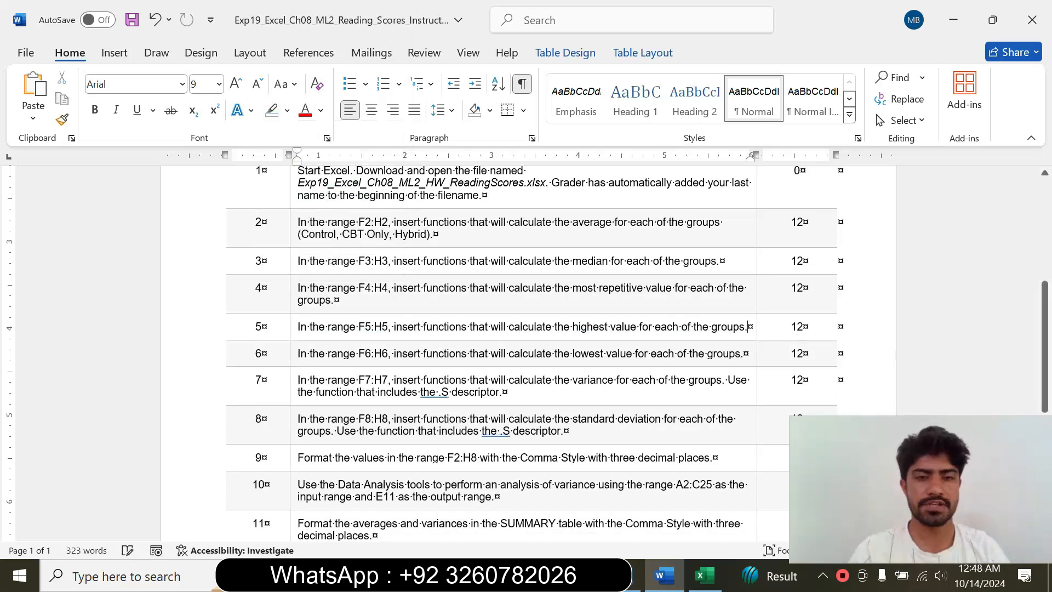
Enlarge the step 6 instruction text to 14 pt, highlight it in turquoise and read through it.
left_click(290, 362)
left_click(391, 309)
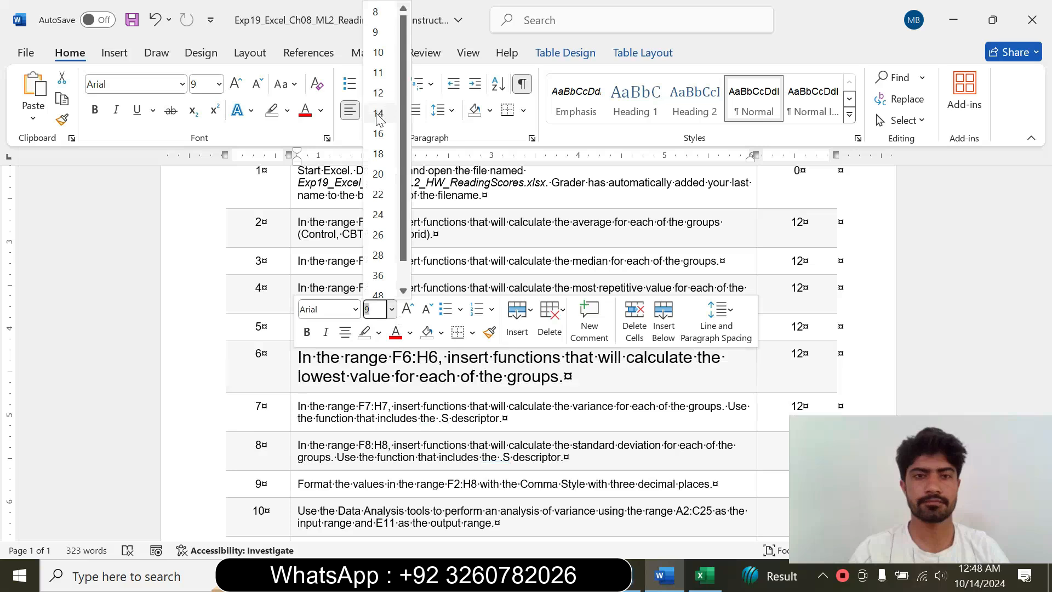
left_click(378, 115)
left_click(287, 111)
left_click(314, 163)
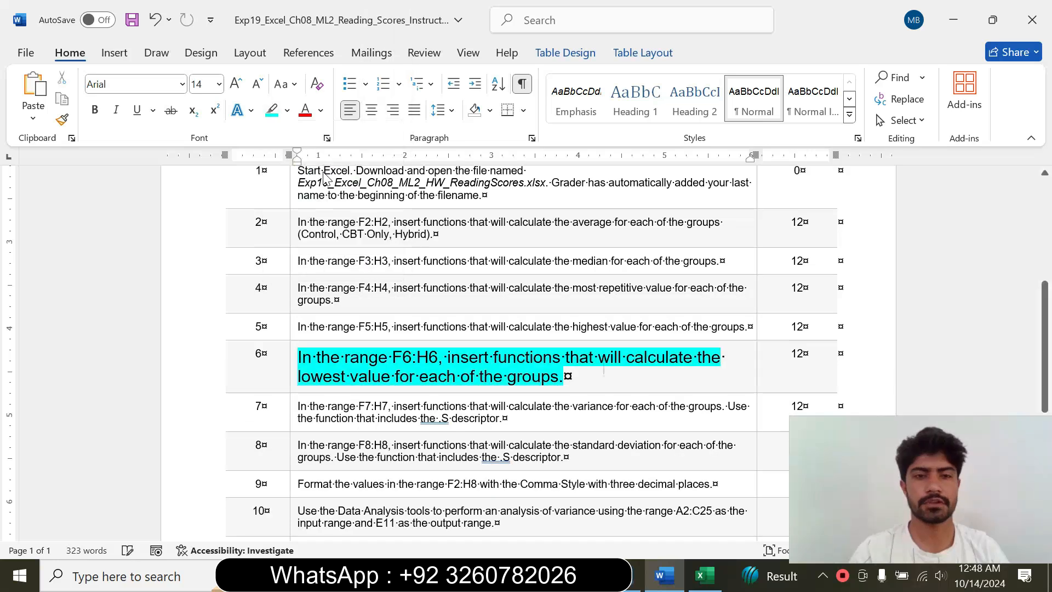
left_click_drag(316, 358, 564, 377)
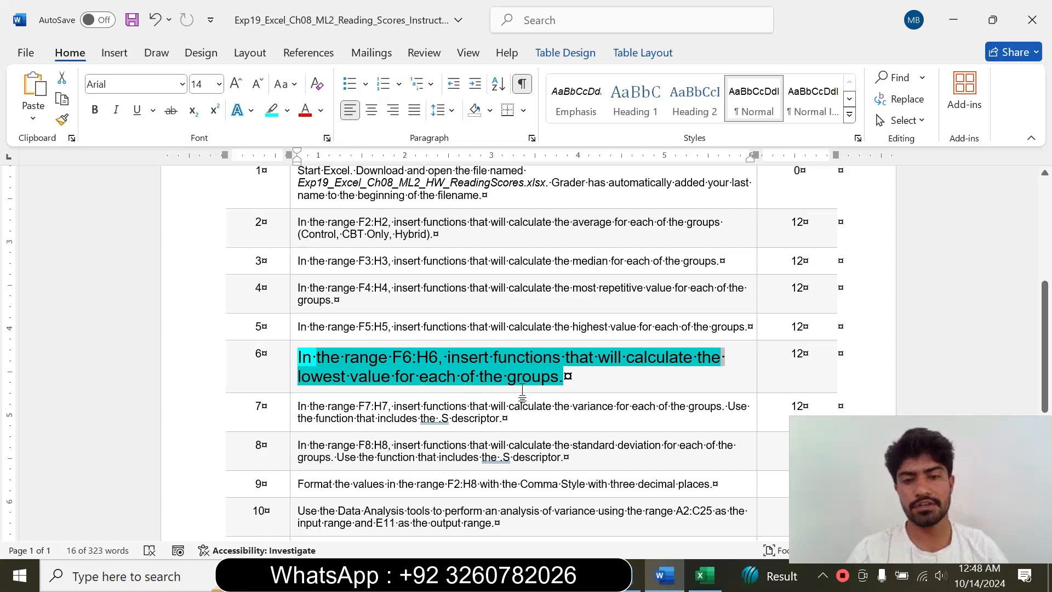
Switch to Excel and calculate the Control group's lowest score in cell F6 with the MIN function over A2:A25.
left_click(704, 576)
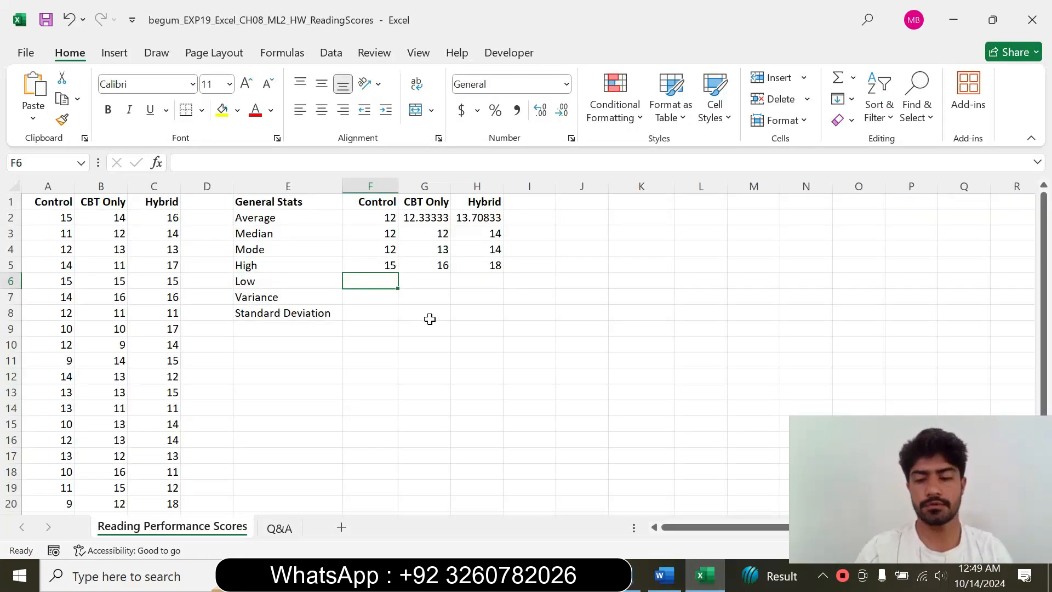
type("=")
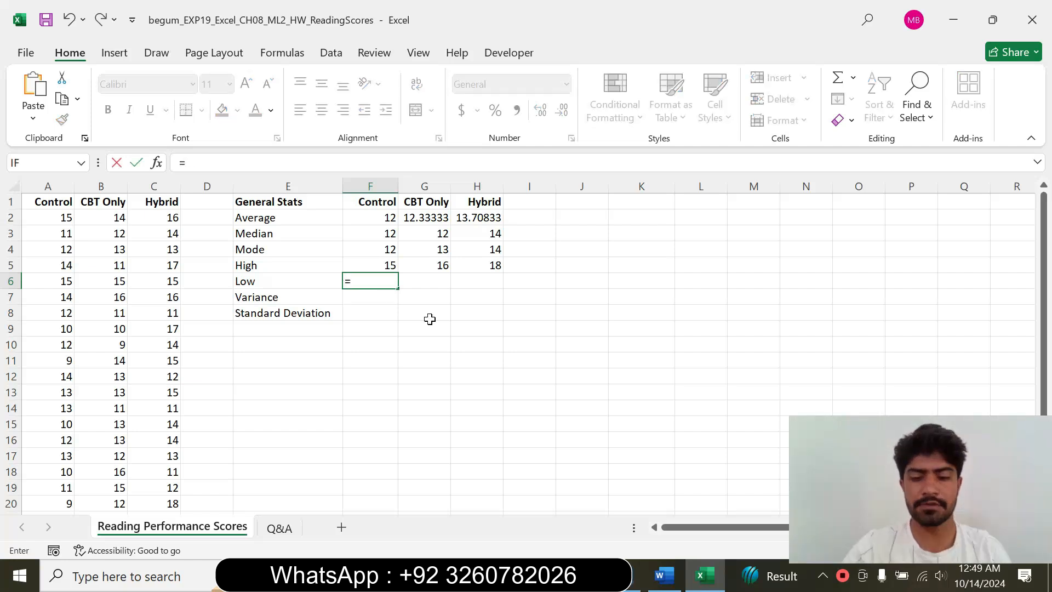
type("min")
key("Tab")
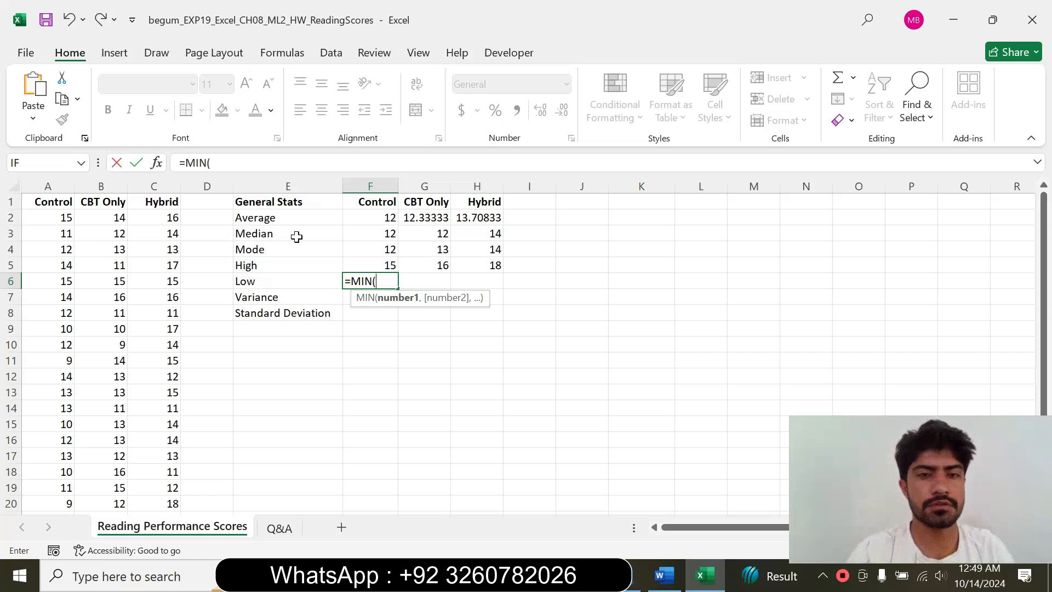
left_click_drag(65, 217, 55, 493)
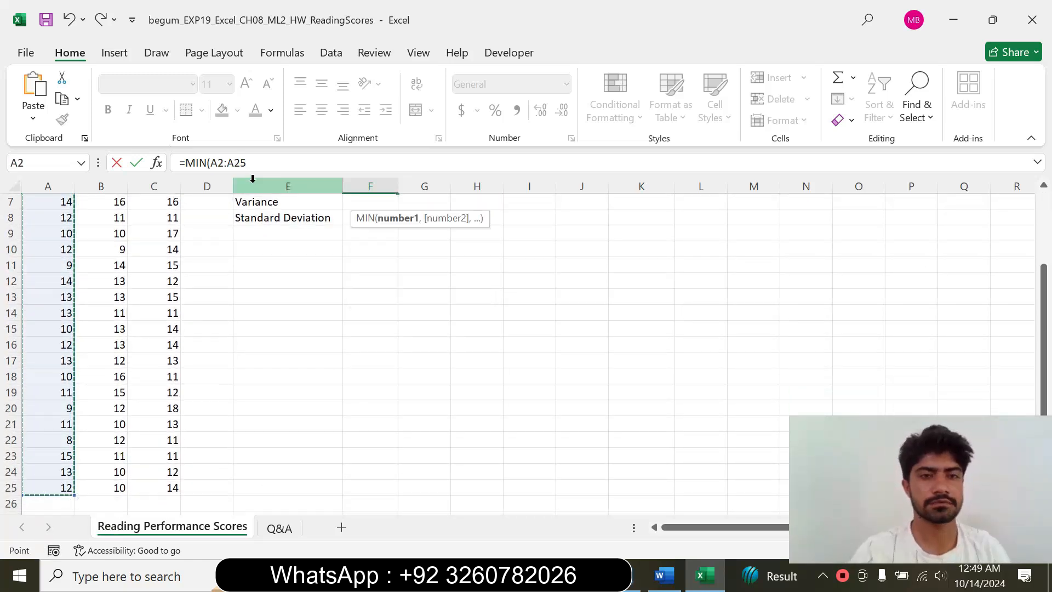
left_click(247, 163)
type(")")
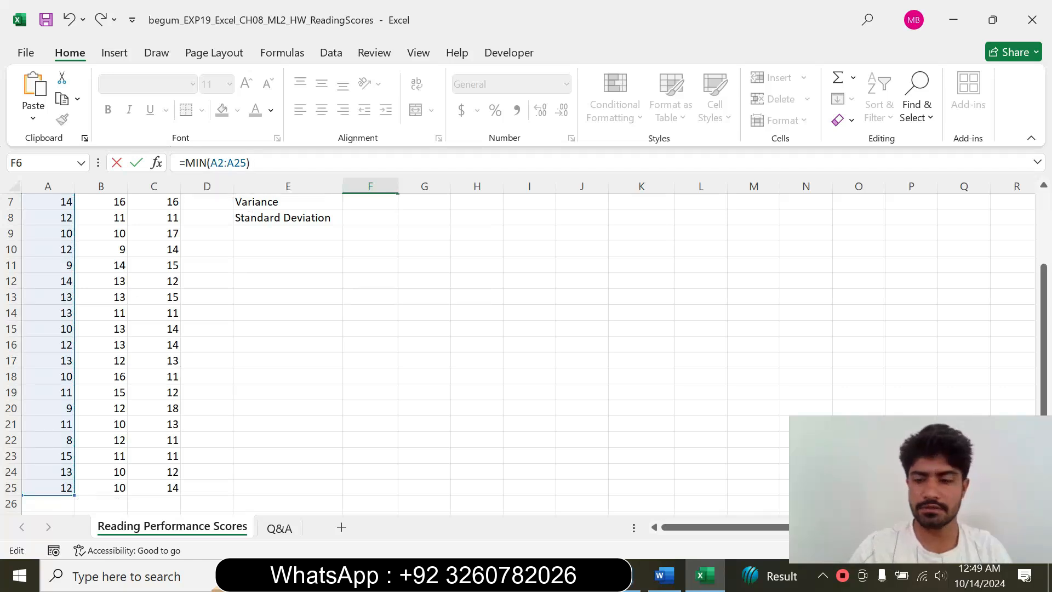
key("Return")
left_click_drag(1044, 271, 1044, 197)
Calculate the CBT Only group's lowest score in cell G6 with the MIN function over B2:B25.
left_click(418, 282)
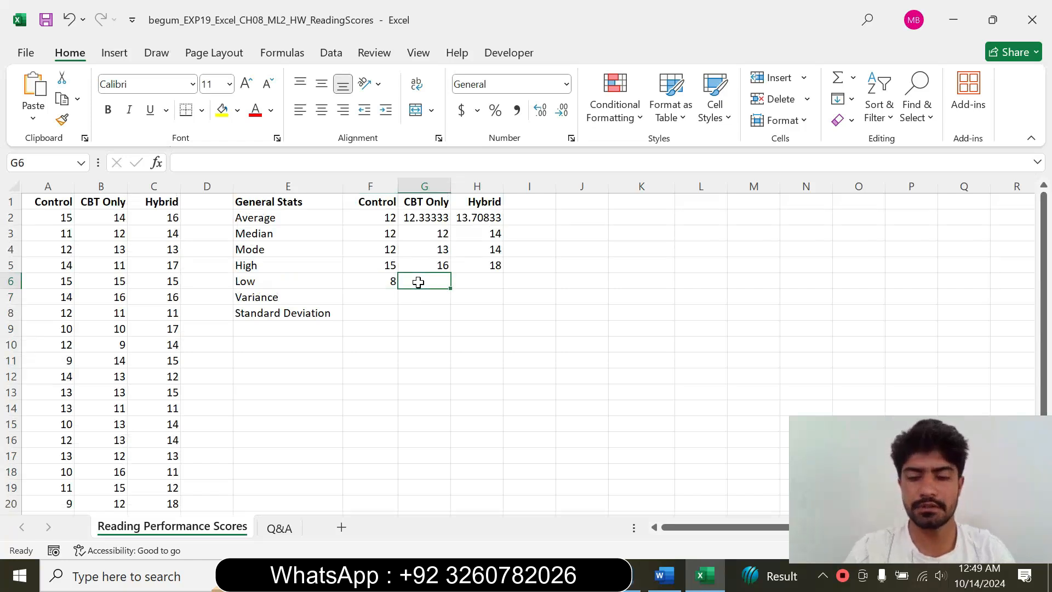
type("=min")
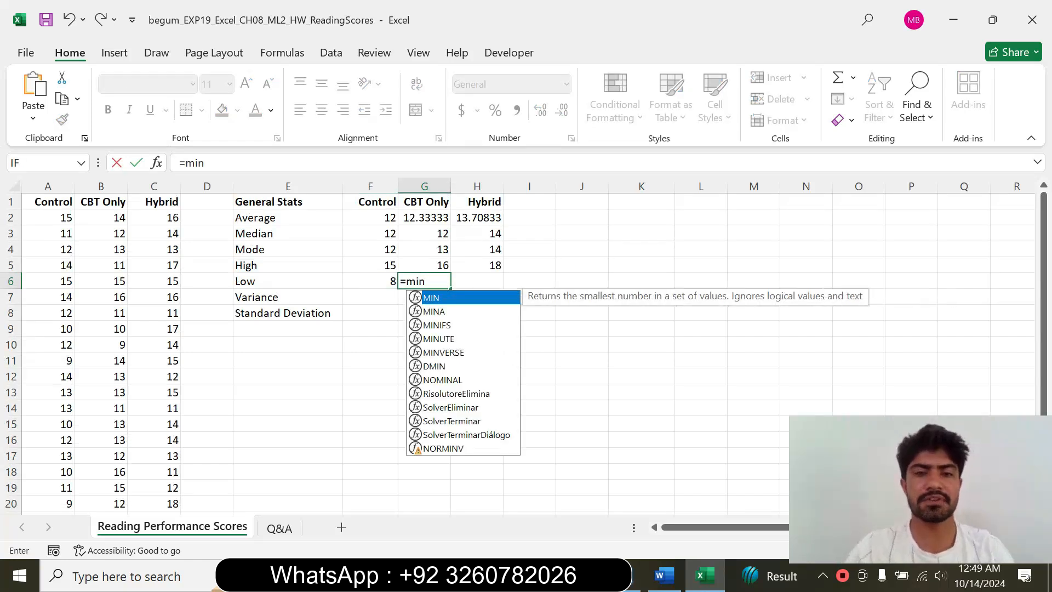
double_click(441, 298)
left_click_drag(113, 221, 122, 485)
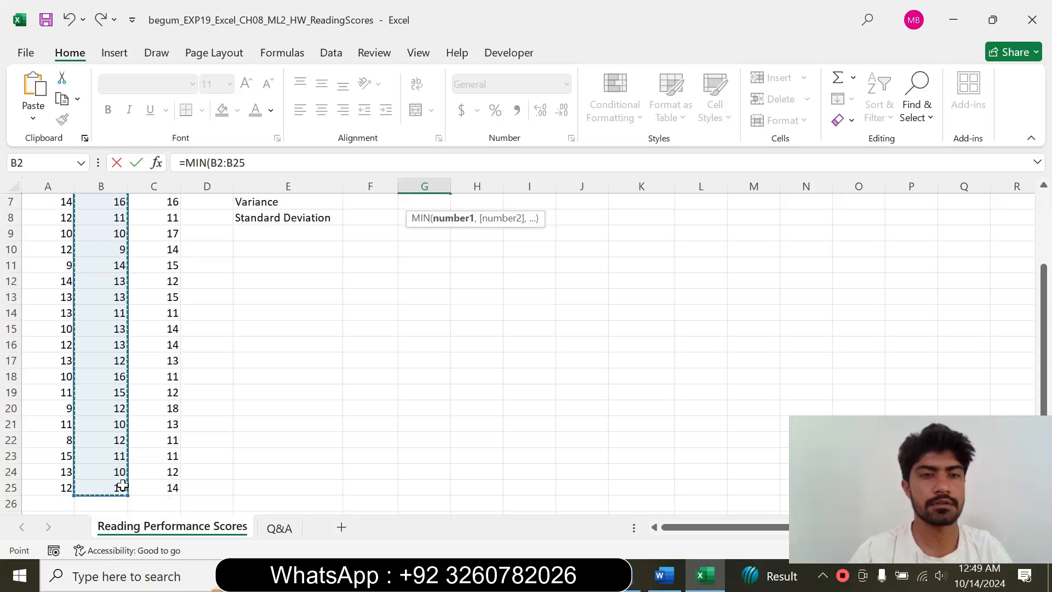
left_click(248, 163)
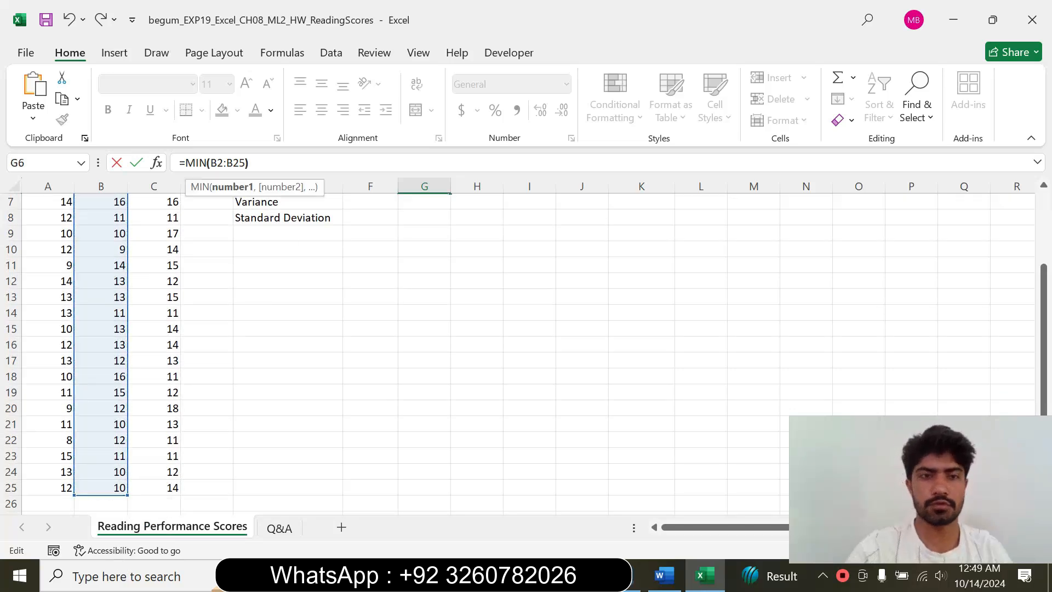
type(")")
key("Return")
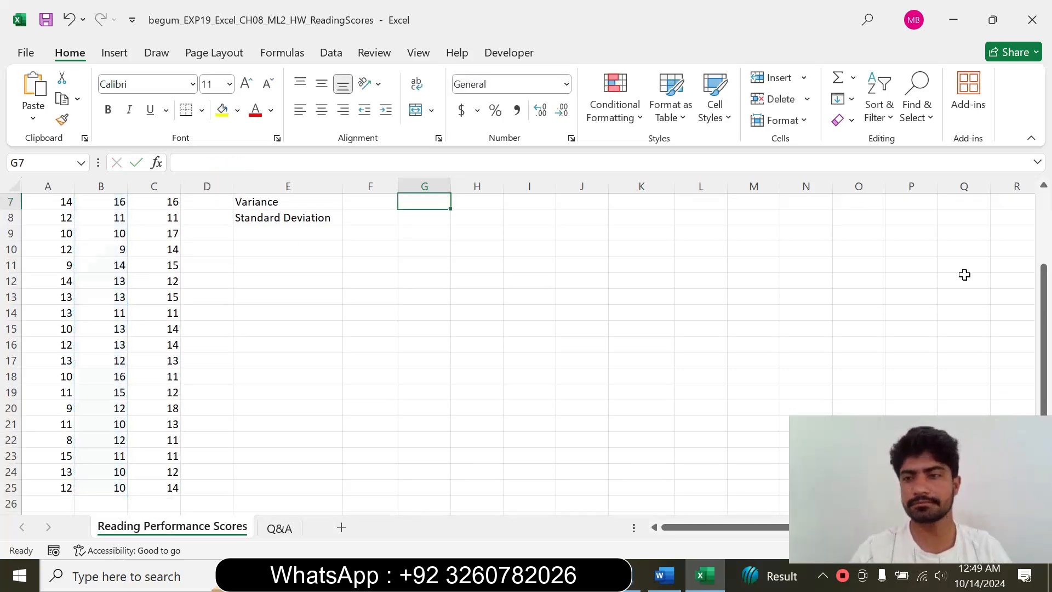
left_click_drag(1043, 334, 1043, 257)
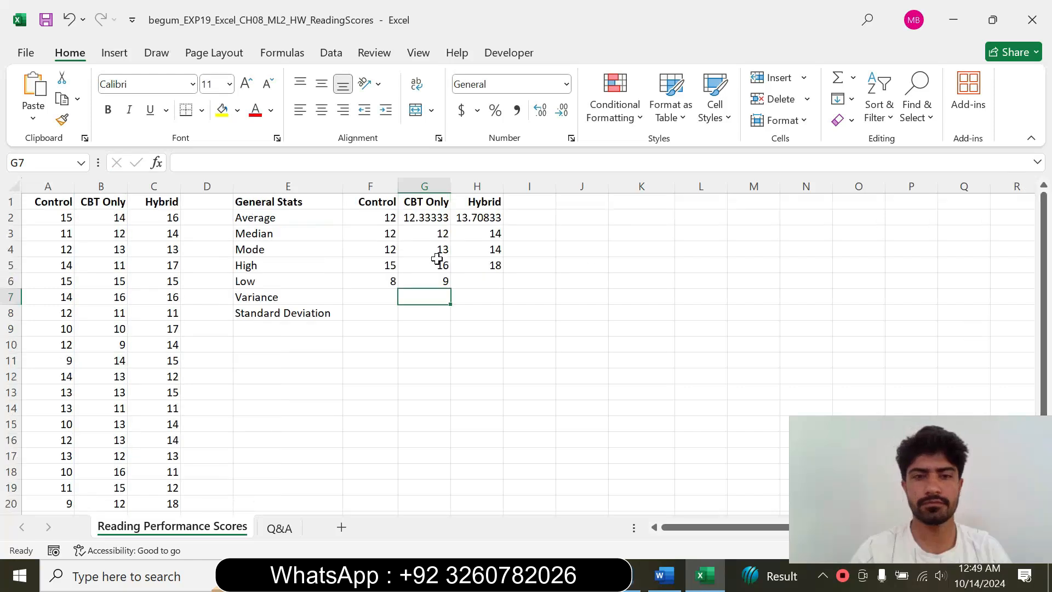
Calculate the Hybrid group's lowest score in cell H6 with the MIN function over C2:C25.
left_click(466, 284)
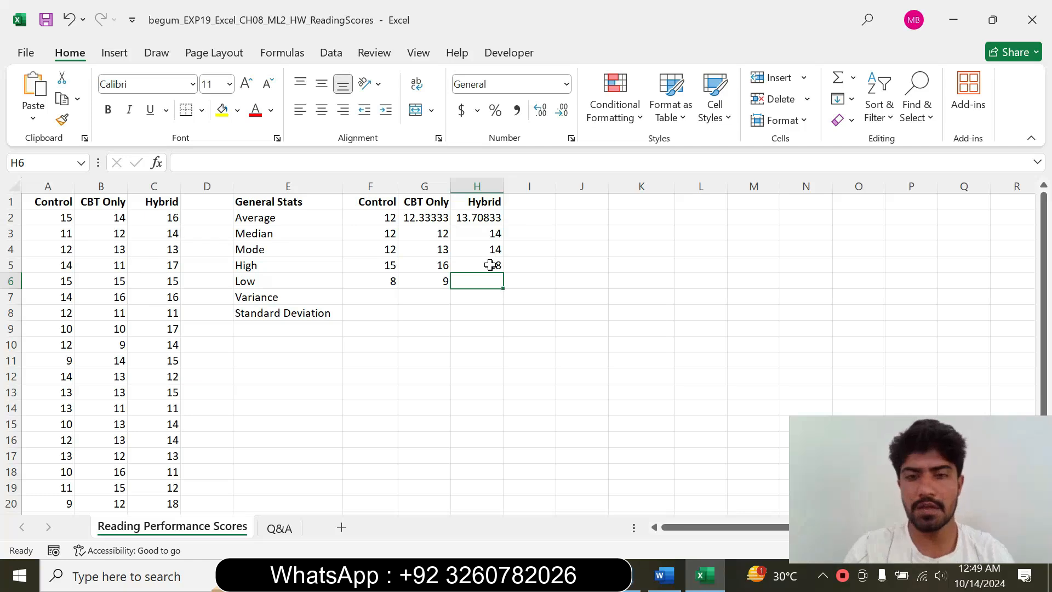
type("=min")
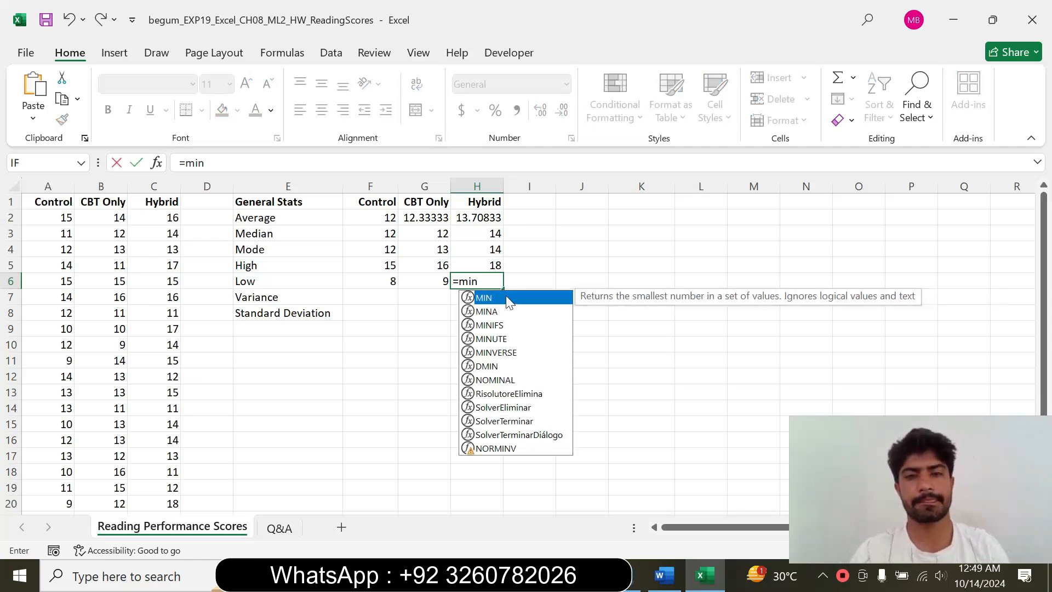
double_click(506, 298)
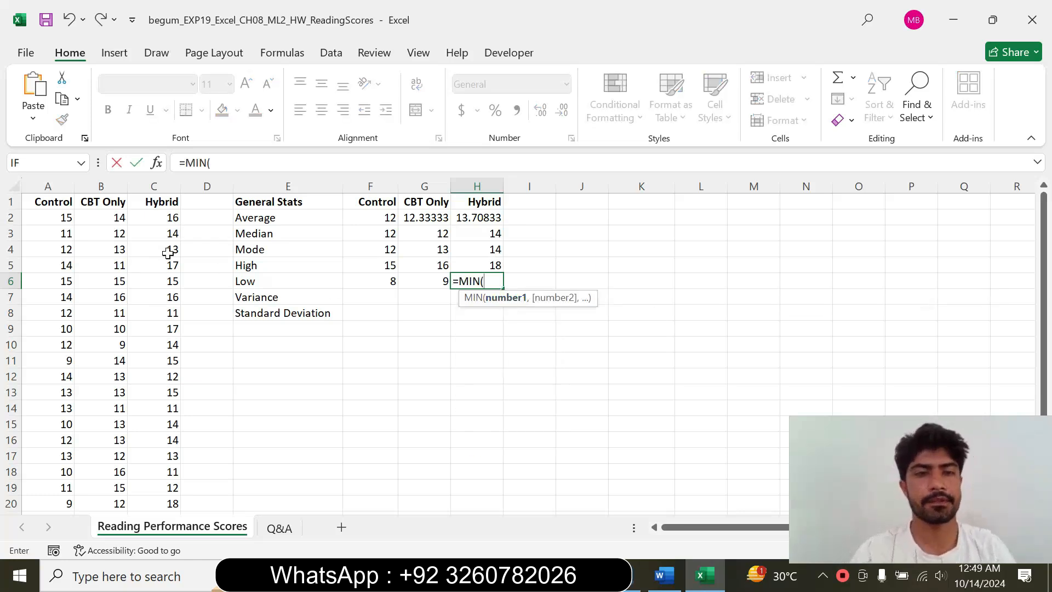
left_click_drag(169, 213, 162, 487)
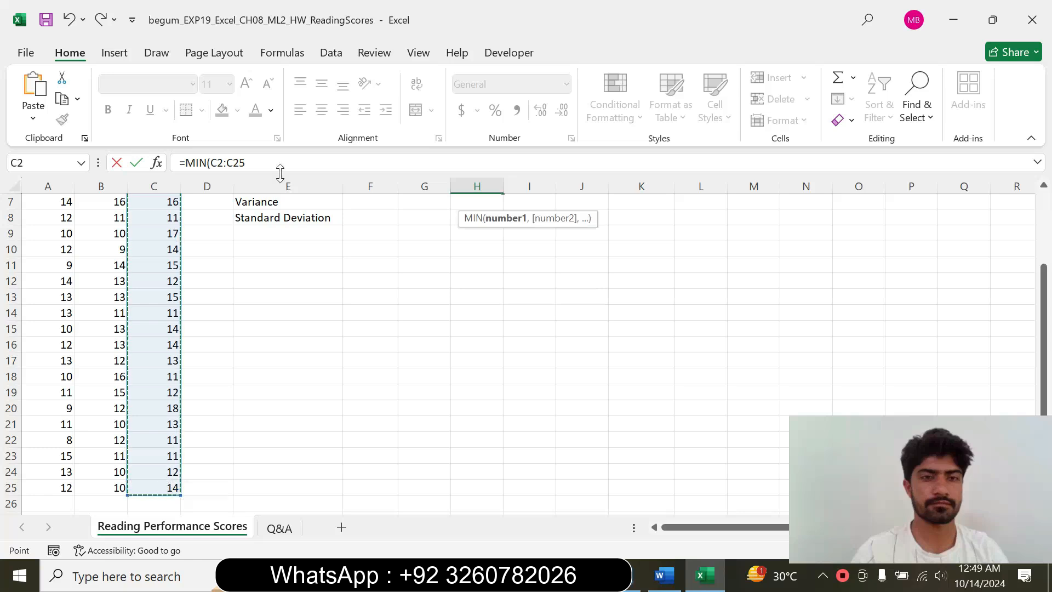
left_click(278, 163)
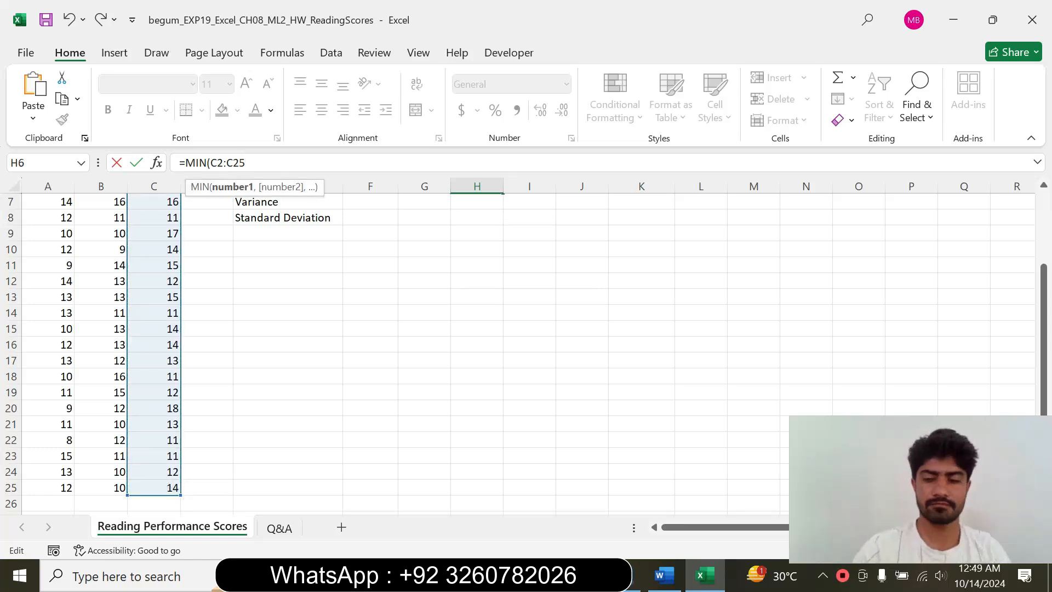
type(")")
key("Return")
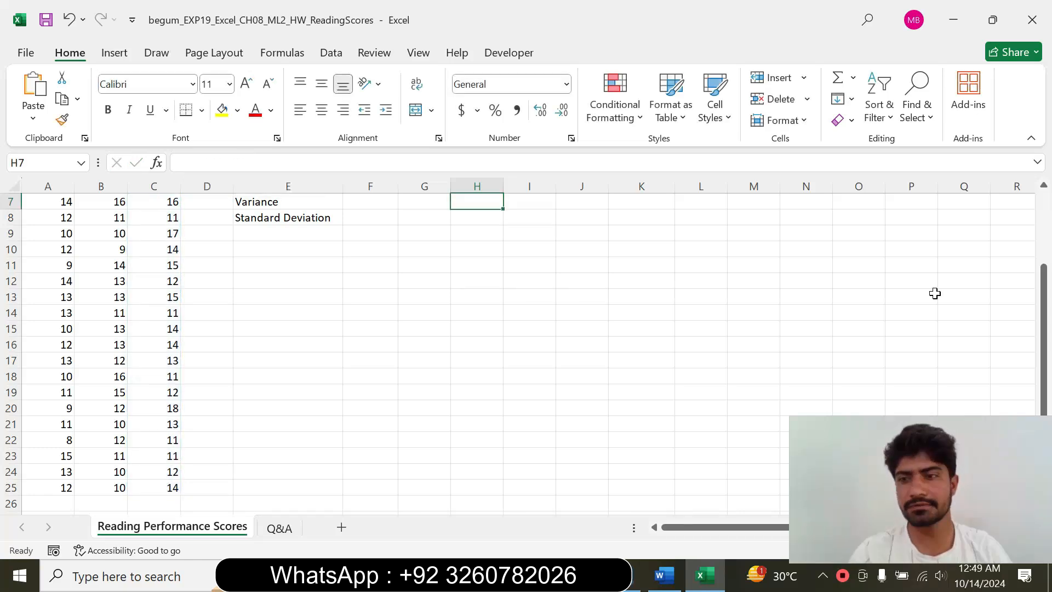
left_click_drag(1044, 324, 1044, 243)
Switch to Word, reset the step 6 instruction text to 9 pt and remove its turquoise highlight.
left_click(662, 589)
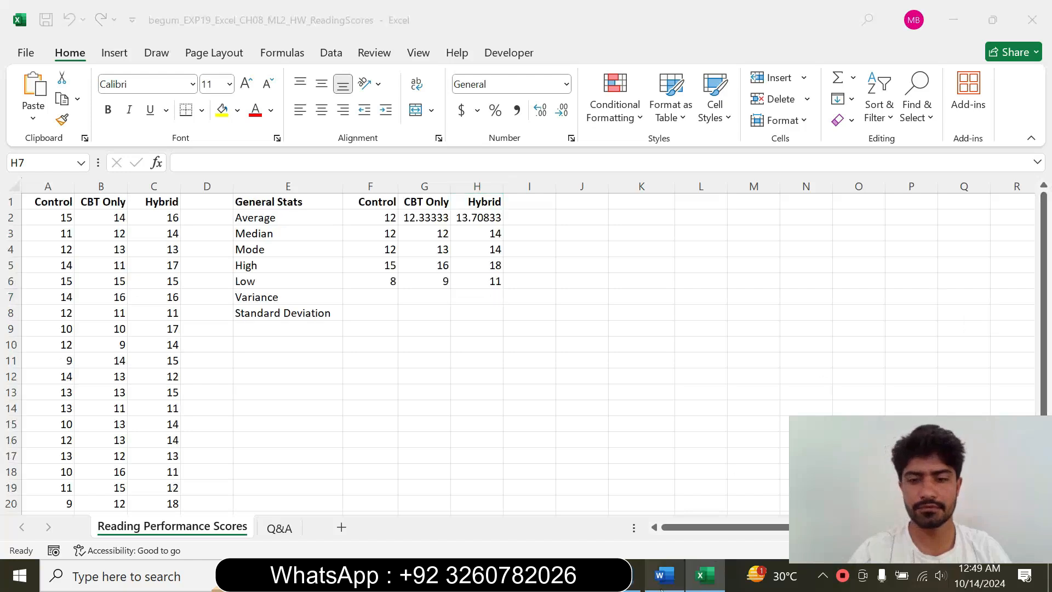
left_click(288, 375)
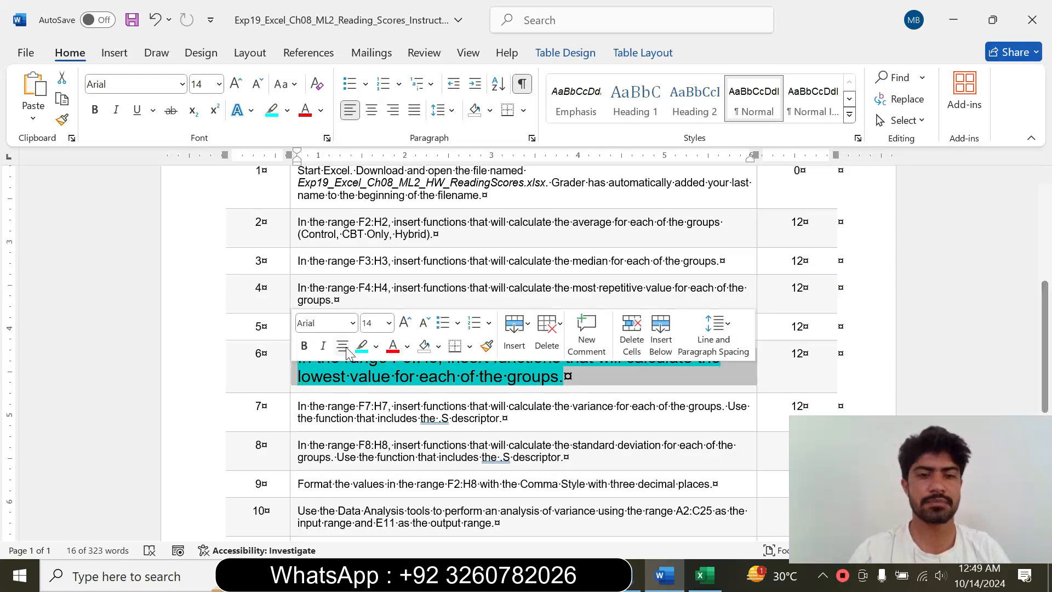
left_click(389, 322)
left_click(376, 32)
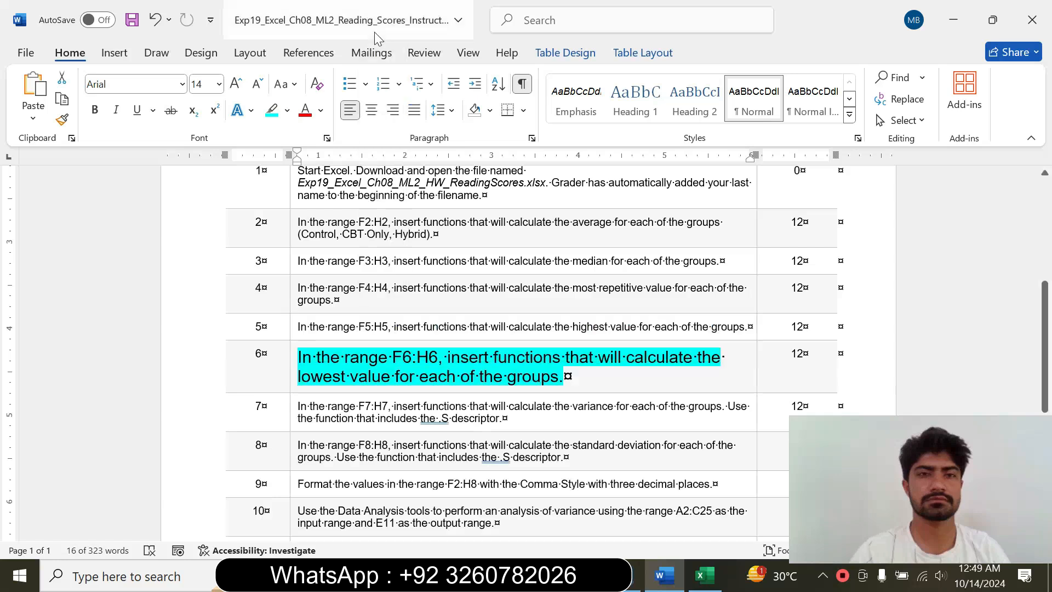
left_click(287, 110)
left_click(313, 244)
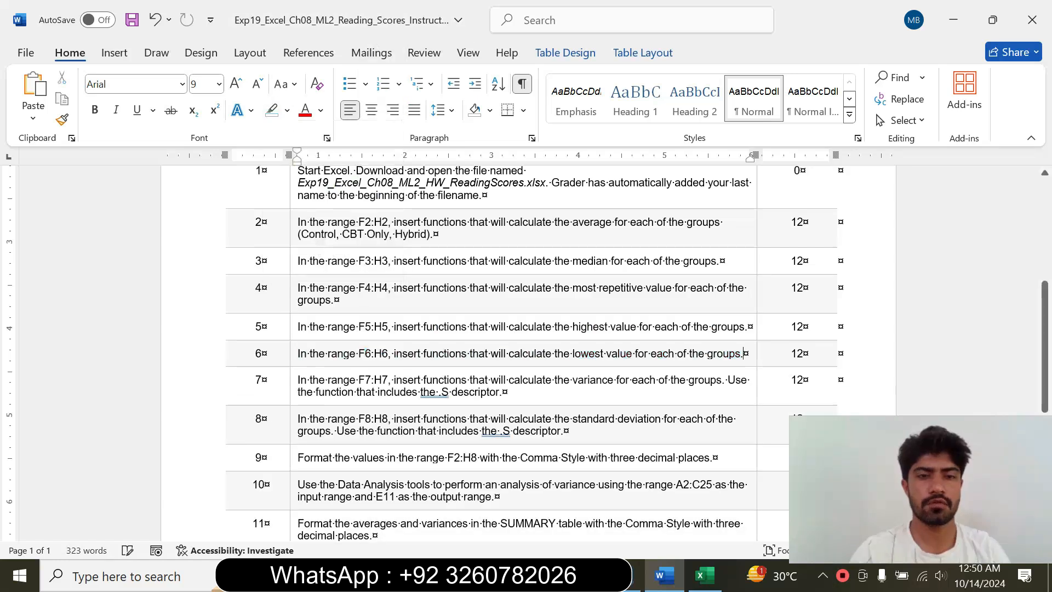
Enlarge the step 7 instruction text to 16 pt, highlight it in turquoise and read through it.
left_click(291, 392)
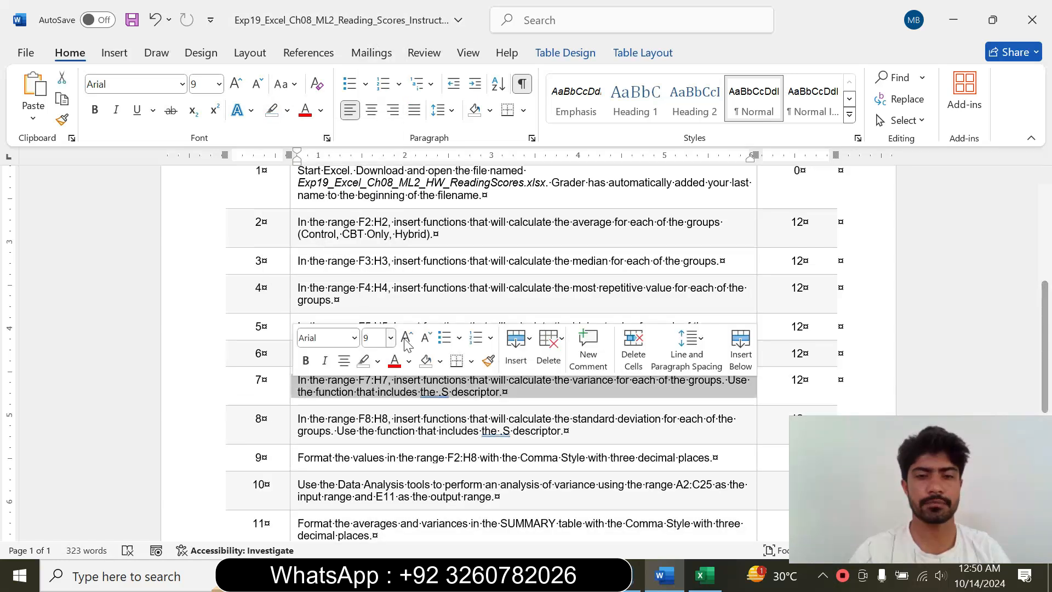
left_click(390, 338)
left_click(377, 137)
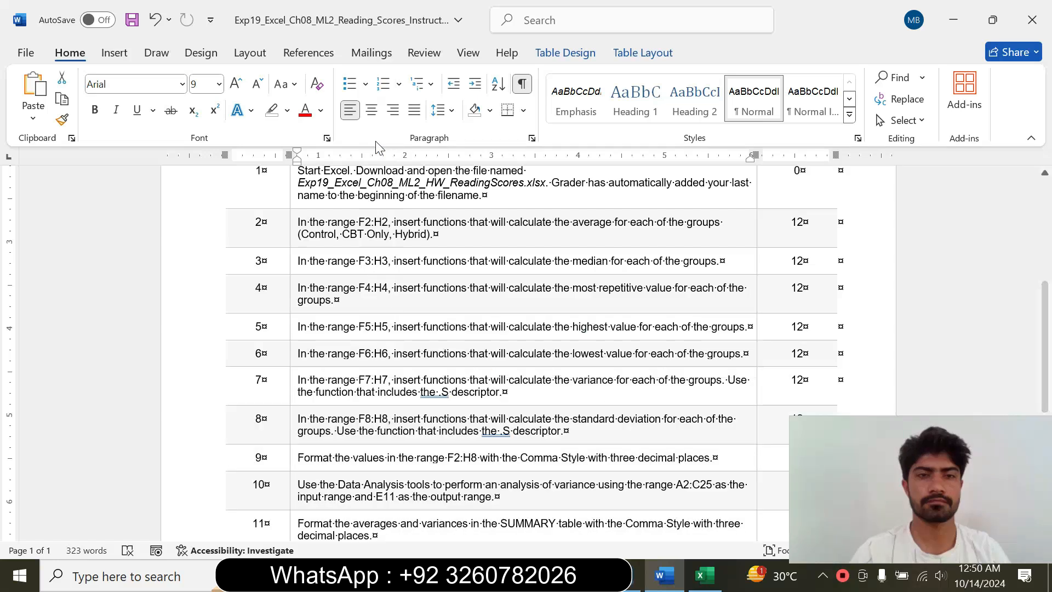
left_click(287, 110)
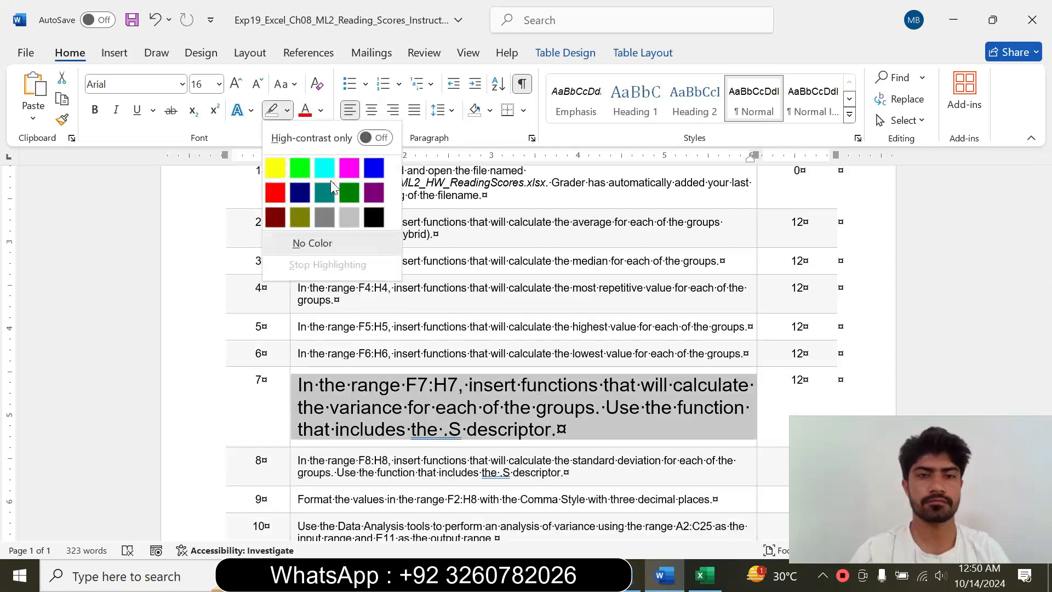
left_click(325, 166)
scroll(1046, 304, "down", 3)
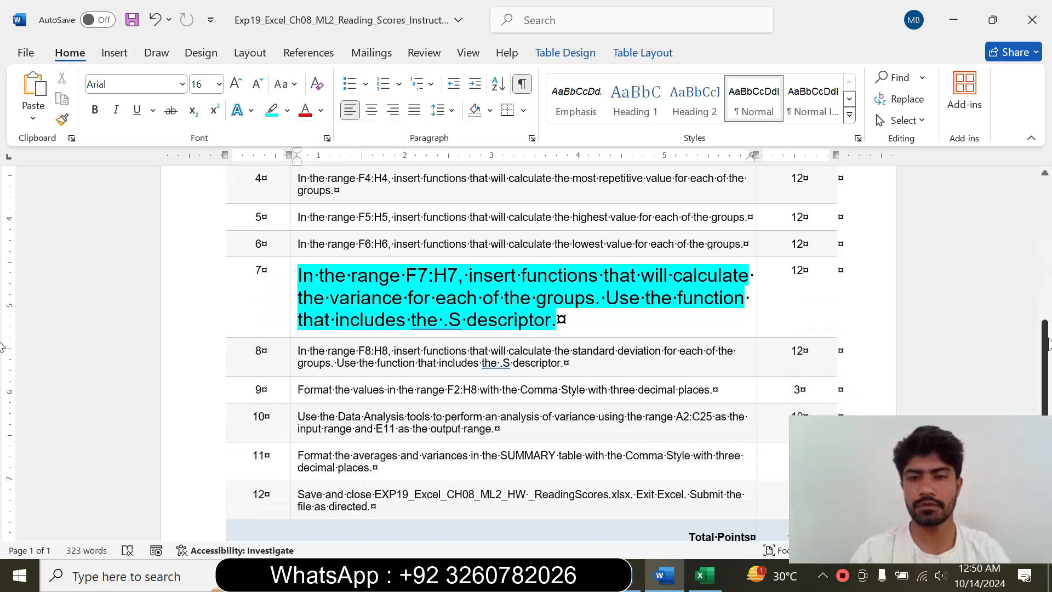
left_click_drag(298, 276, 557, 321)
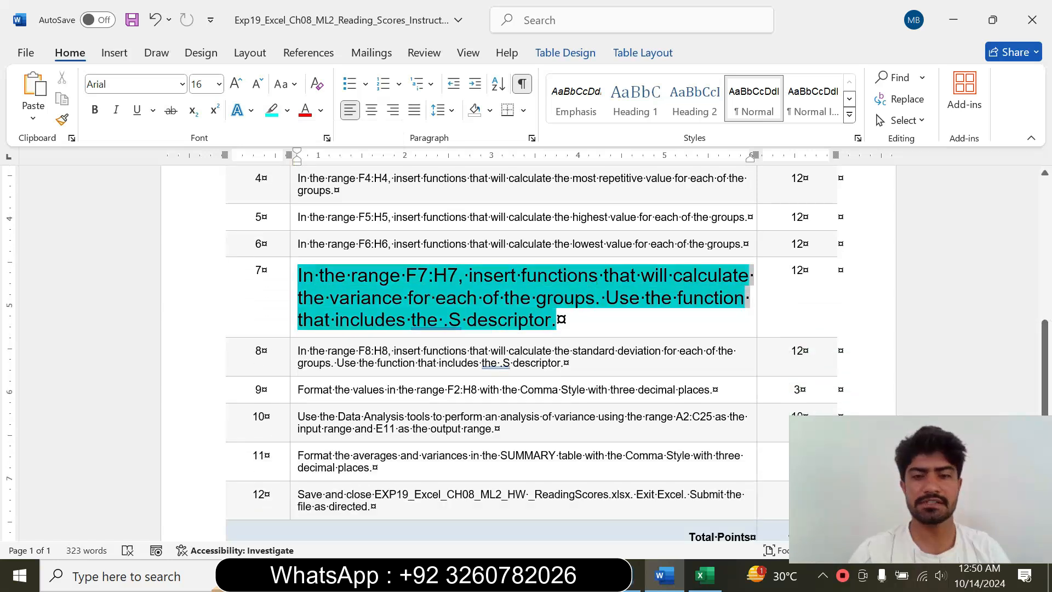
left_click(394, 283)
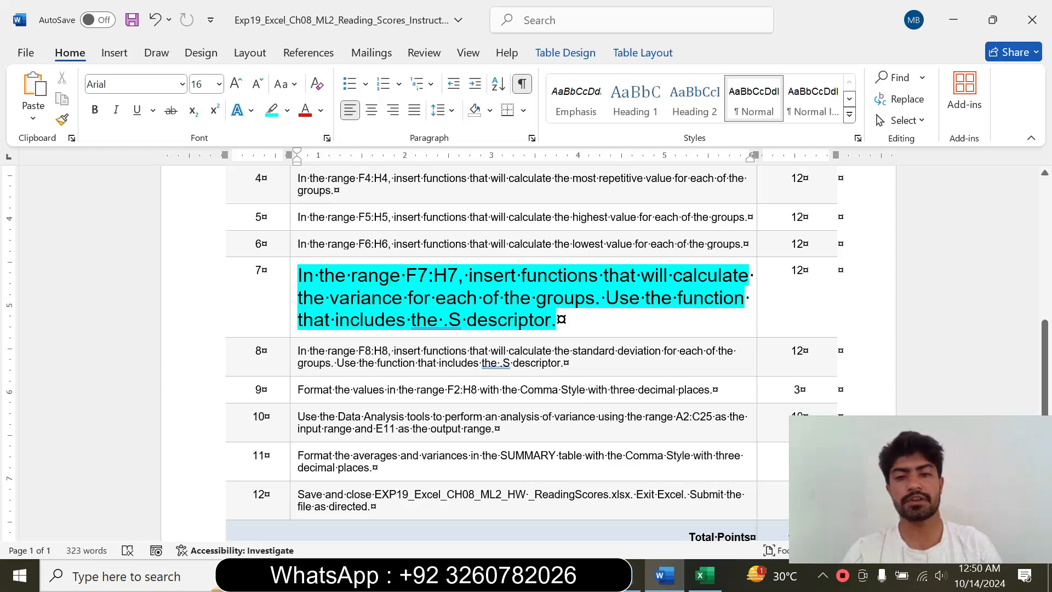
Copy the range reference F7:H7 from step 7, switch to Excel and select that range using the copied reference.
left_click_drag(405, 275, 458, 275)
key("ctrl+c")
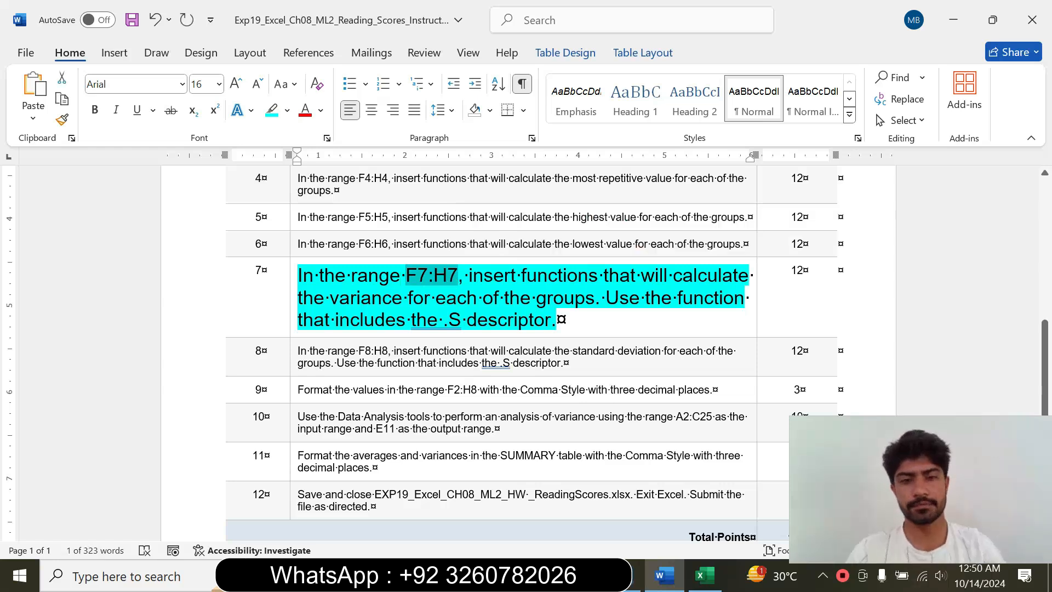
left_click(704, 575)
left_click(22, 162)
key("ctrl+v")
key("Return")
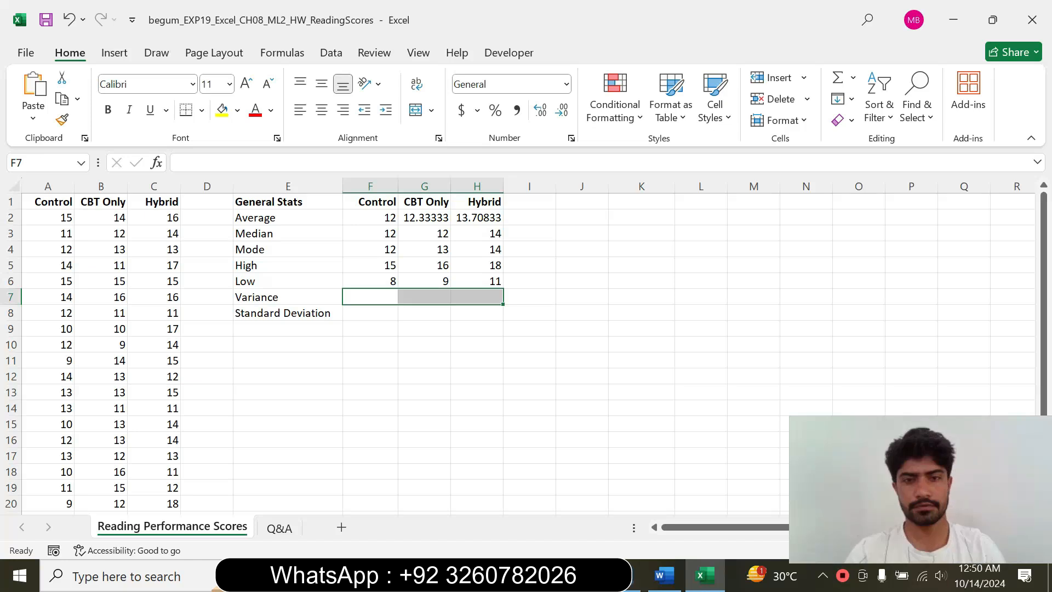
Calculate the Control group's variance in cell F7 with the VAR.S function over A2:A25.
left_click(358, 293)
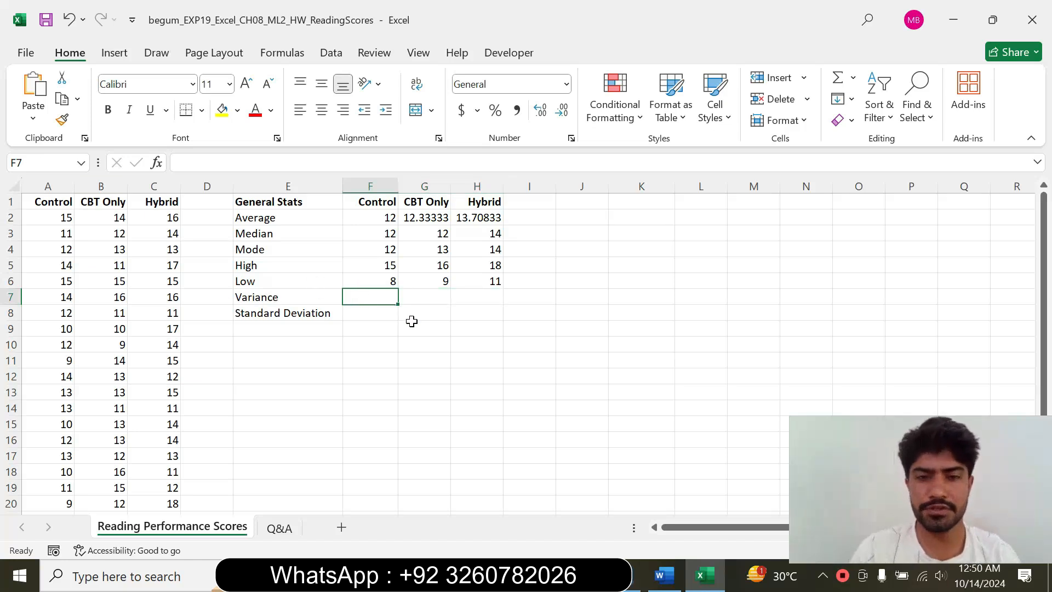
type("=va")
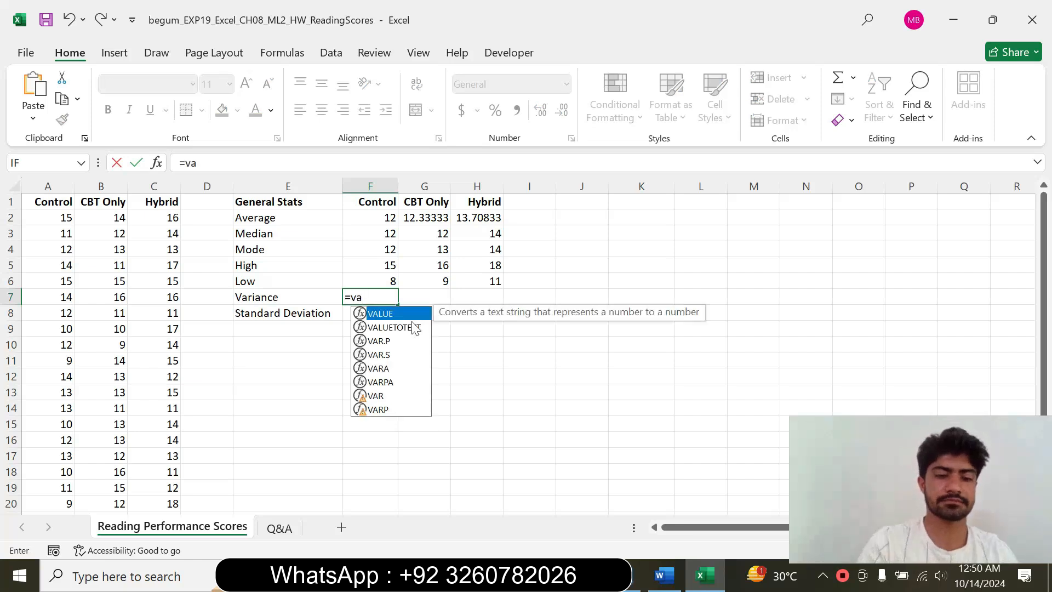
type("r")
double_click(375, 326)
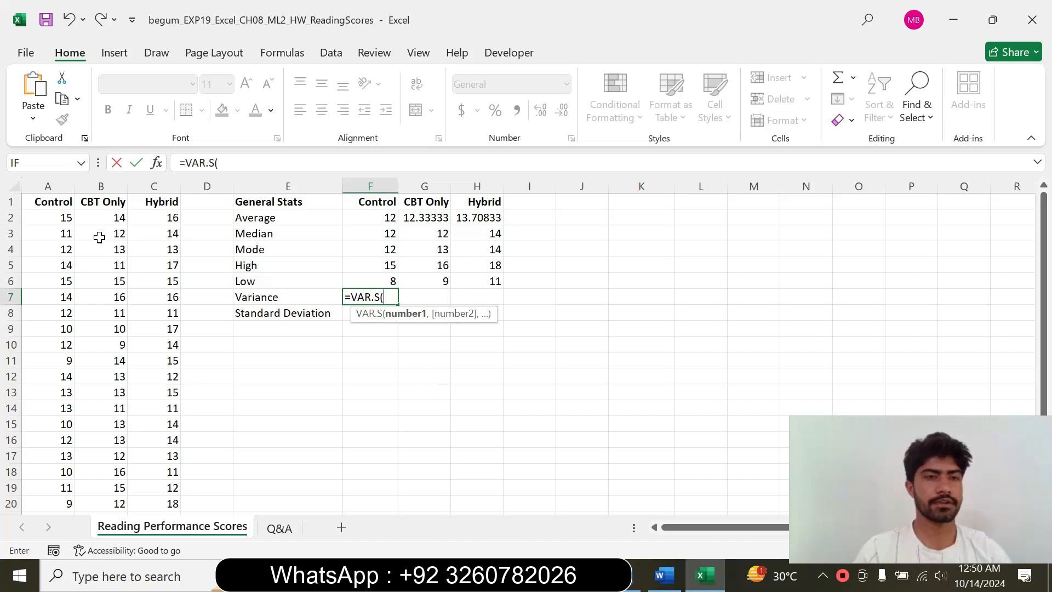
left_click_drag(56, 215, 63, 484)
left_click(256, 162)
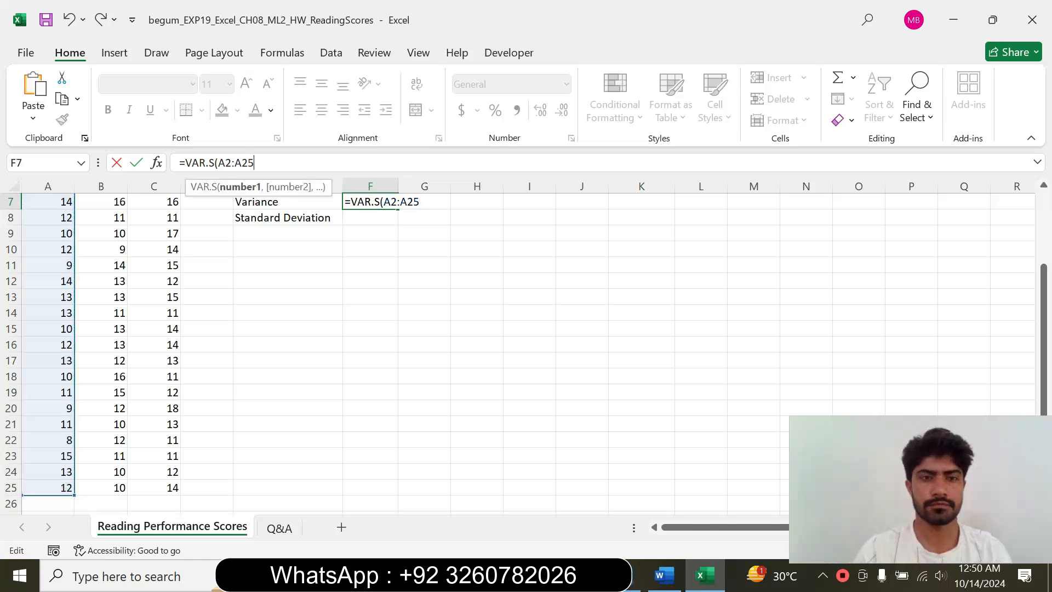
type(")")
key("Return")
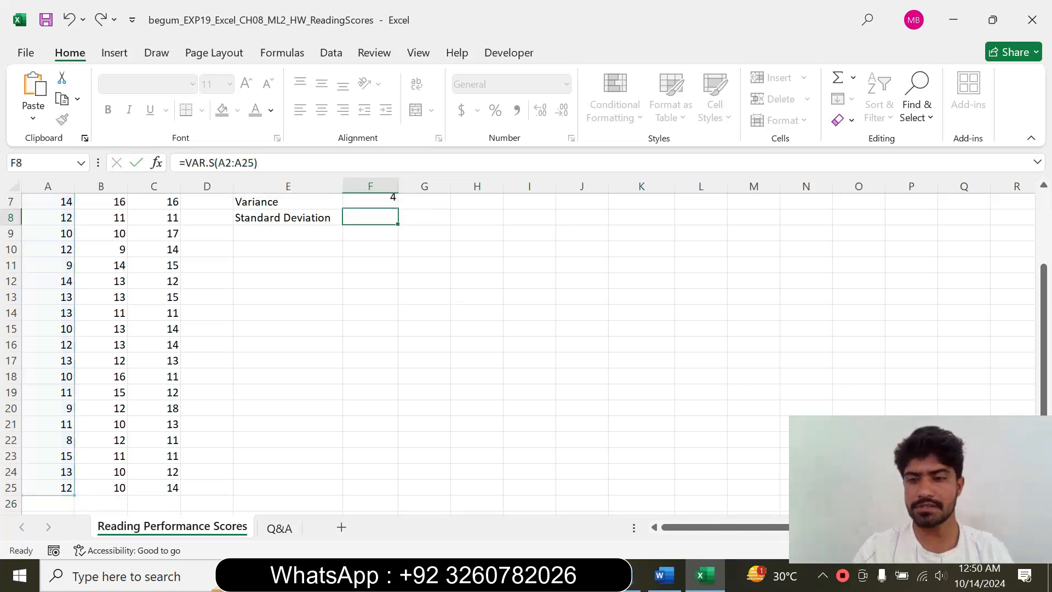
Calculate the CBT Only group's variance in cell G7 with the VAR.S function over B2:B25.
left_click_drag(1043, 297, 974, 254)
left_click(413, 294)
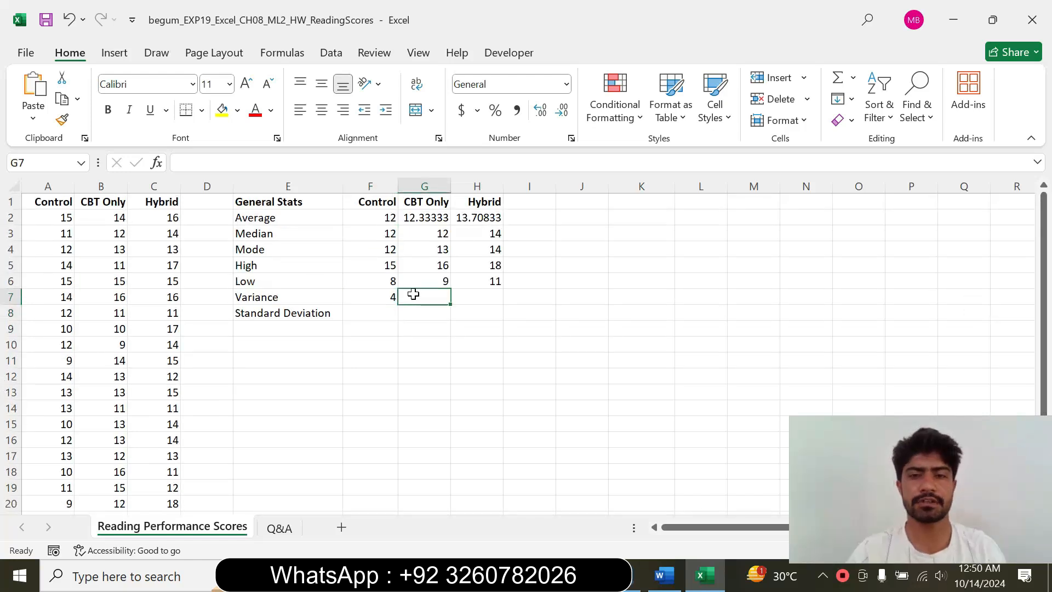
type("=")
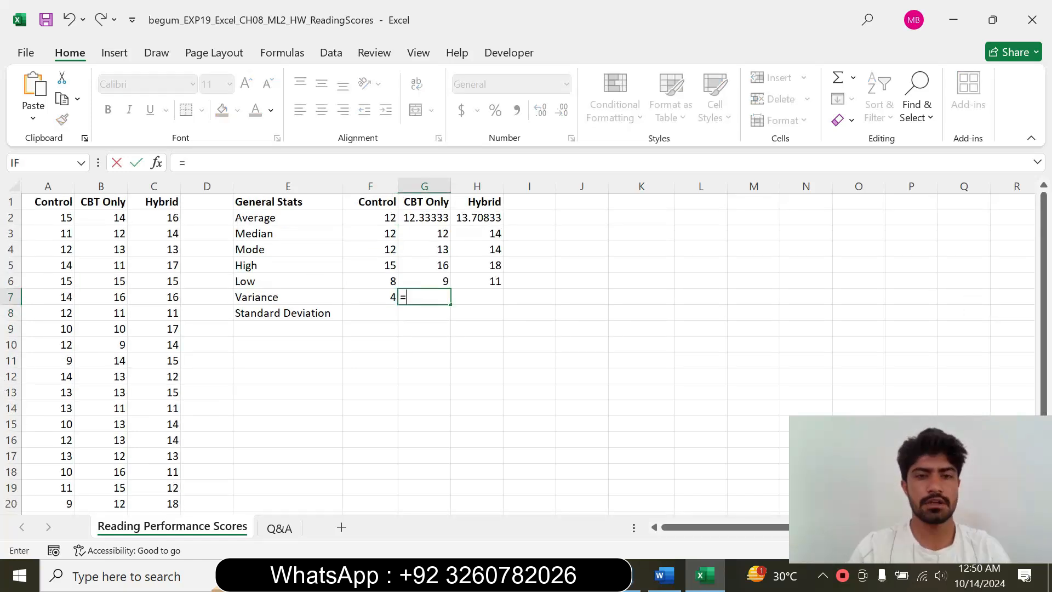
type("var")
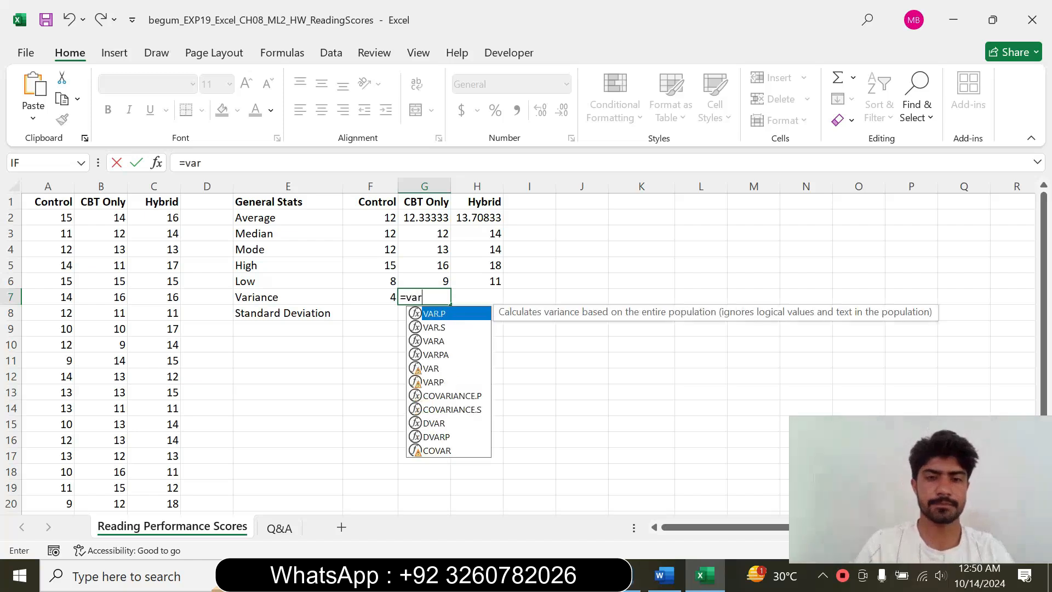
double_click(445, 328)
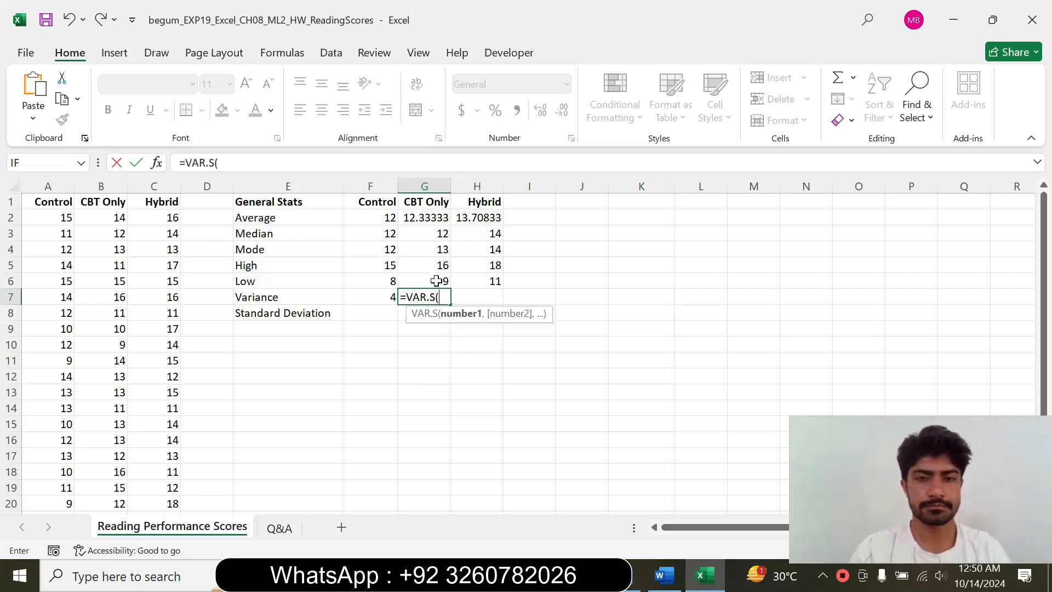
left_click_drag(117, 220, 118, 486)
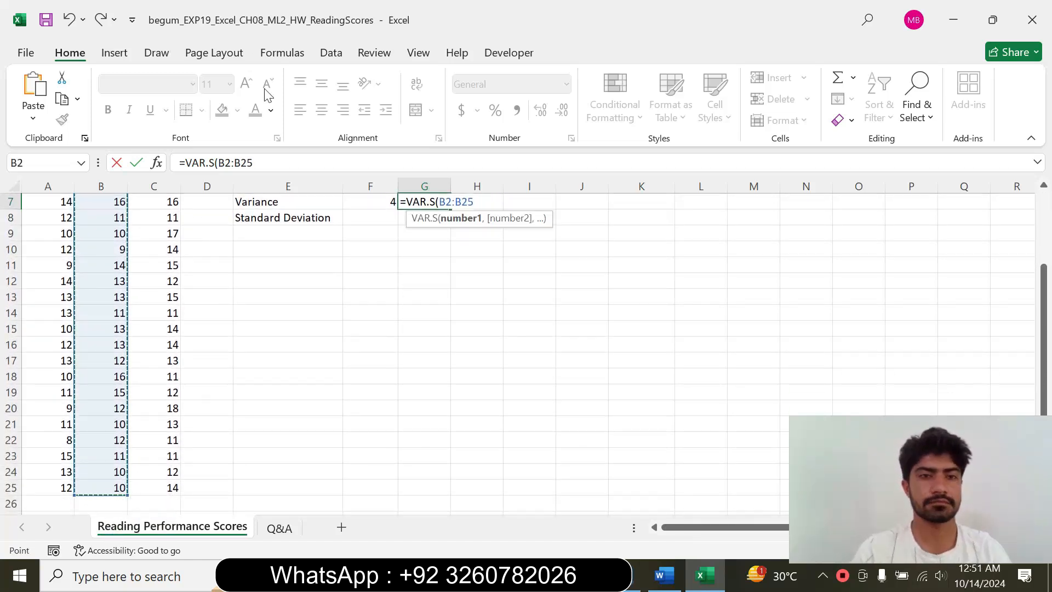
left_click(278, 157)
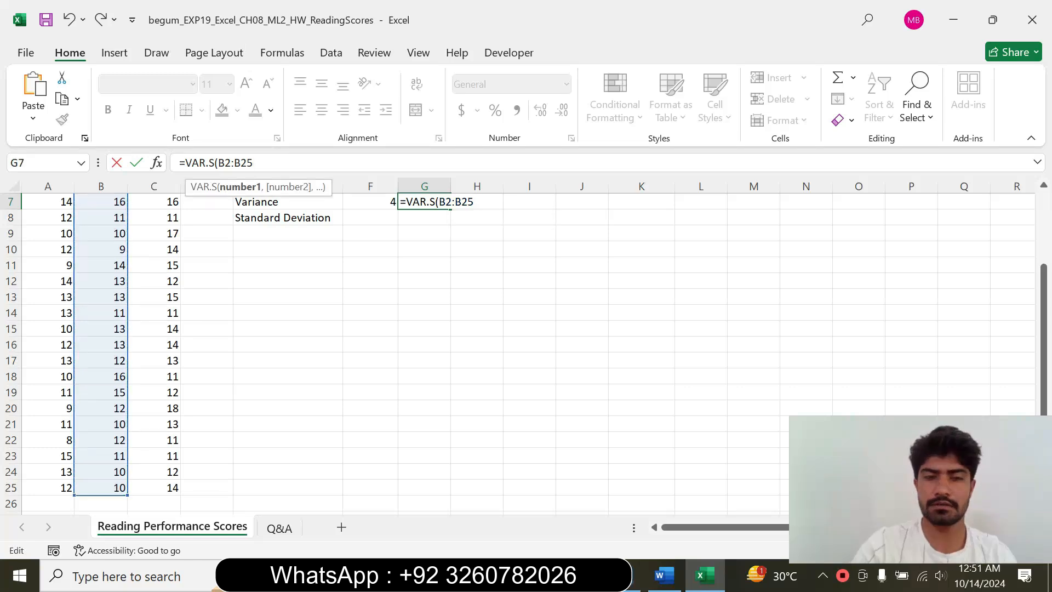
type(")")
key("Return")
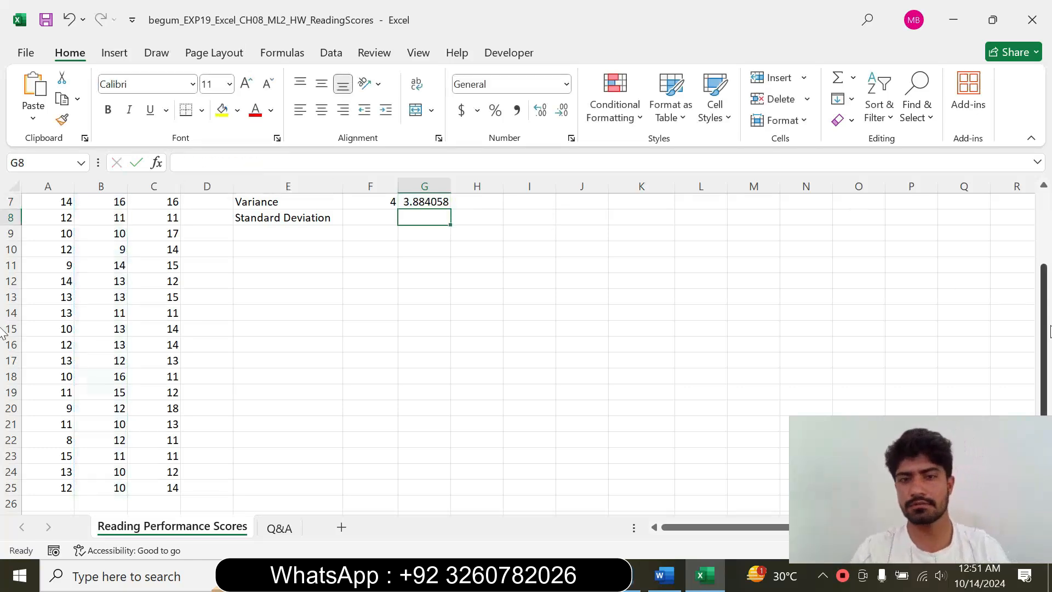
Calculate the Hybrid group's variance in cell H7 with the VAR.S function over C2:C25.
scroll(1033, 223, "up", 2)
left_click(470, 299)
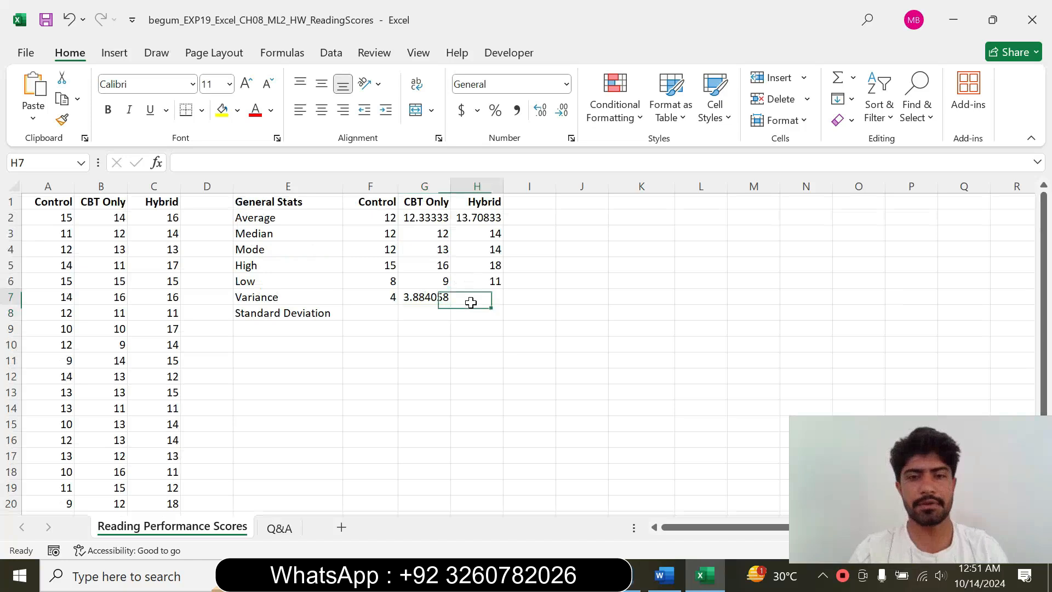
type("=")
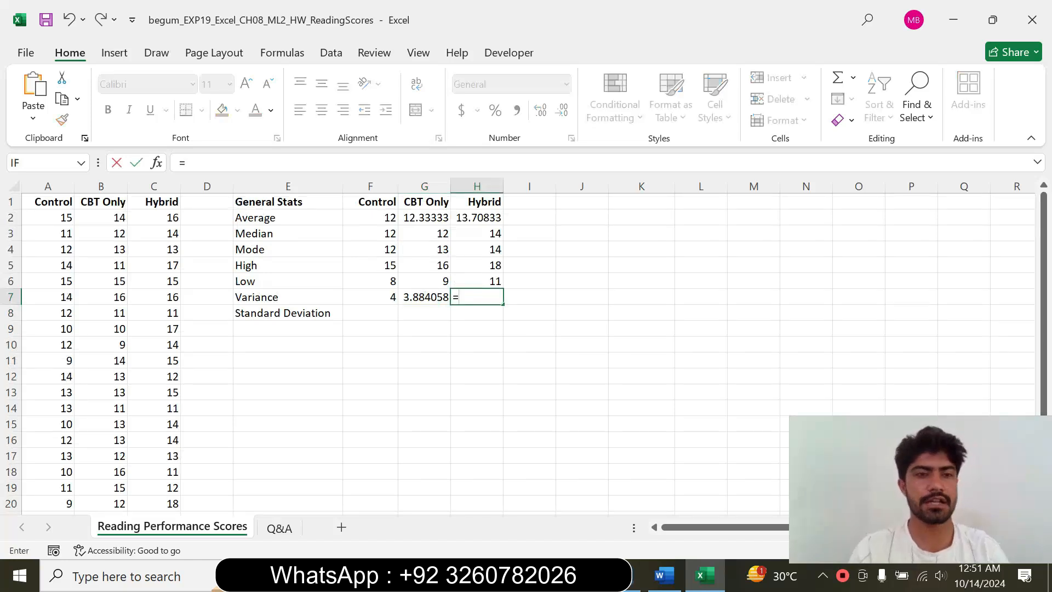
type("var")
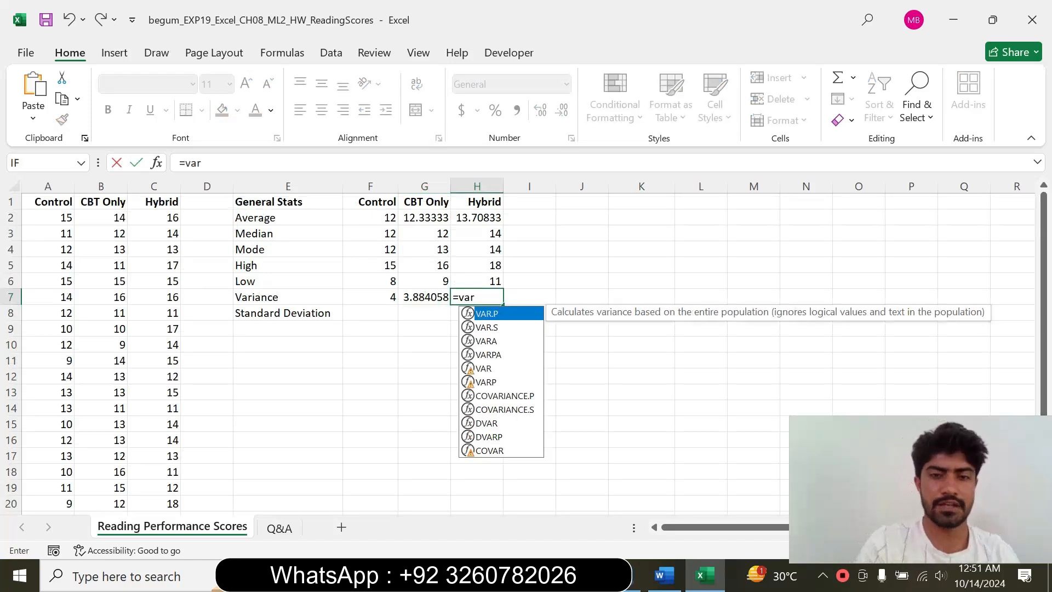
double_click(487, 328)
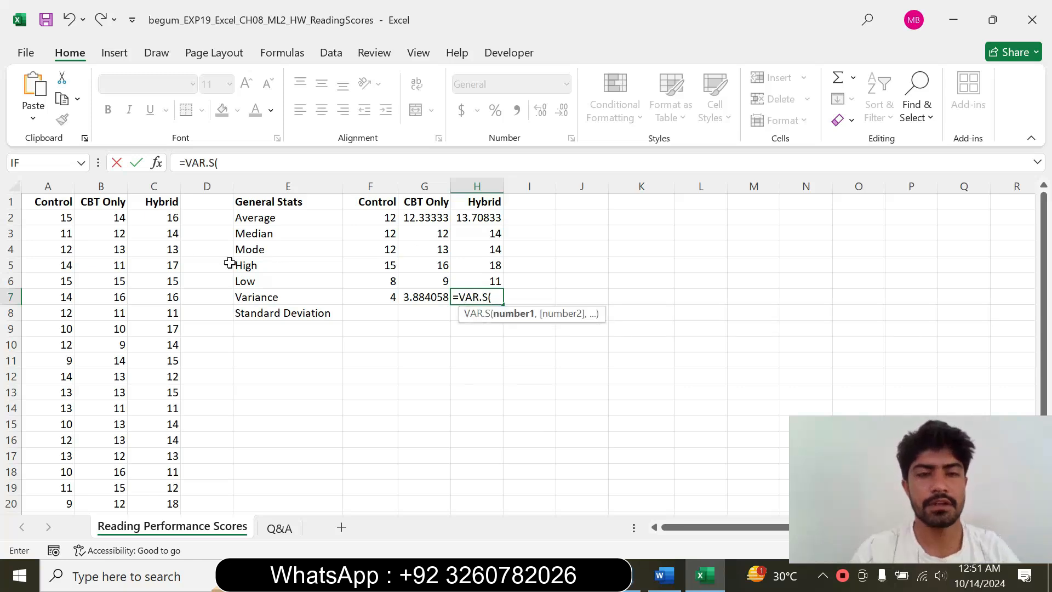
left_click(168, 218)
left_click_drag(168, 224, 170, 453)
left_click(255, 162)
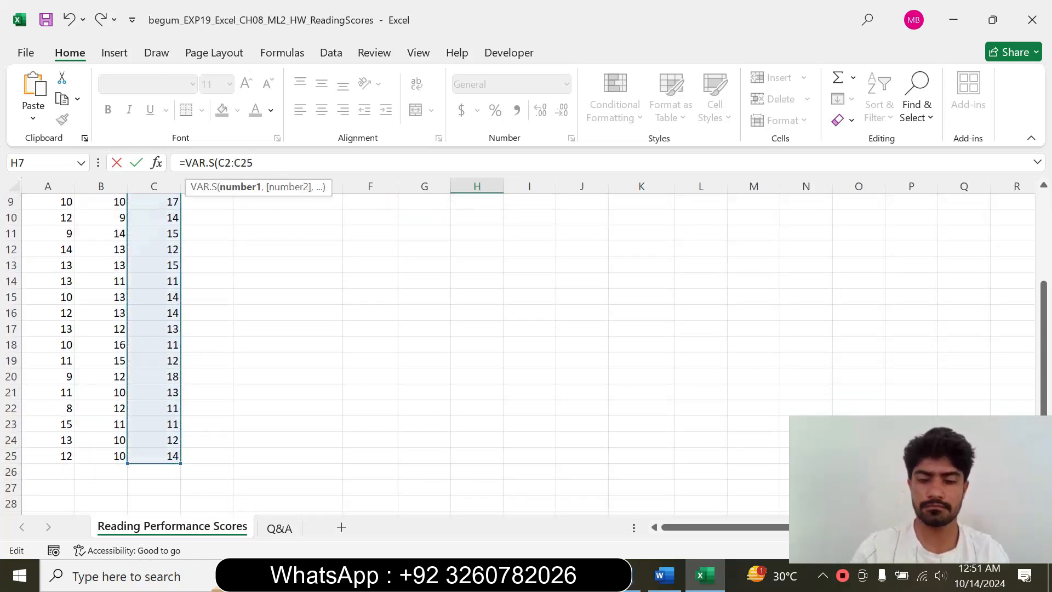
type(")")
key("Return")
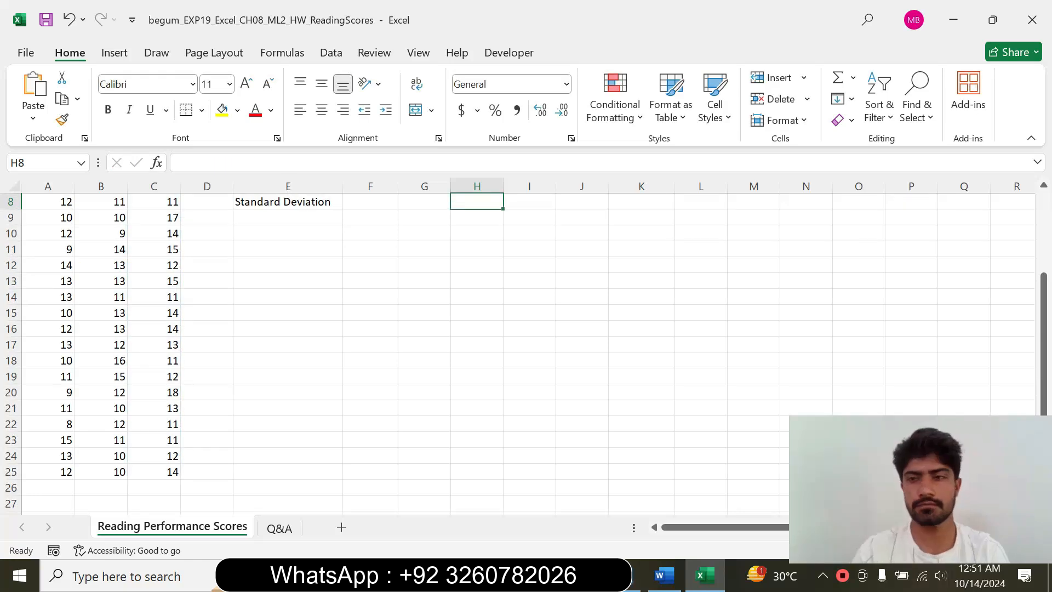
right_click(1042, 325)
left_click(1042, 326)
left_click_drag(1042, 274, 1042, 270)
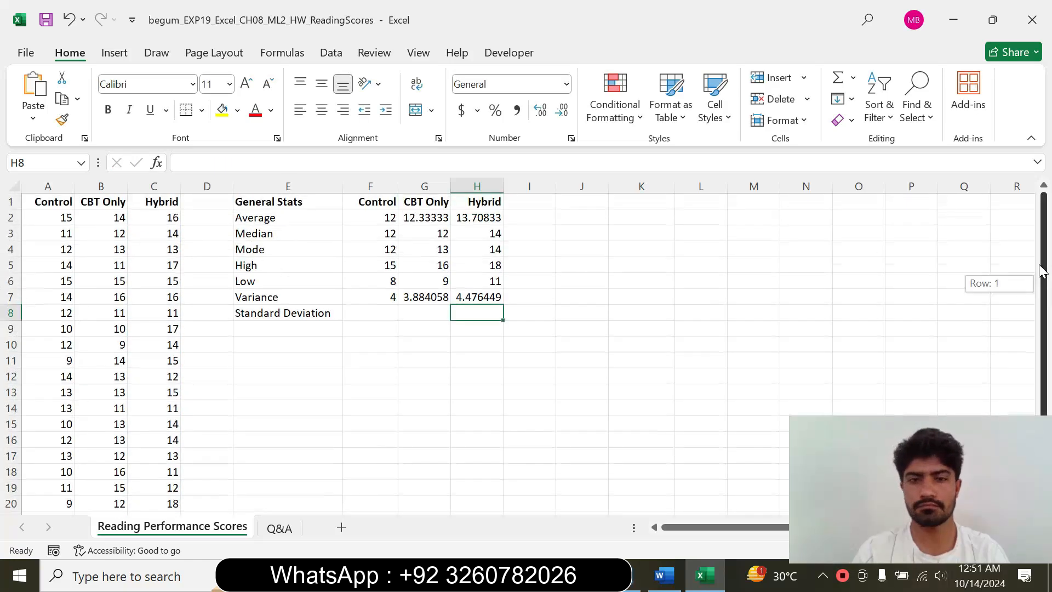
Switch to Word, reset the step 7 instruction text to 9 pt and remove its turquoise highlight.
left_click(664, 575)
left_click(292, 312)
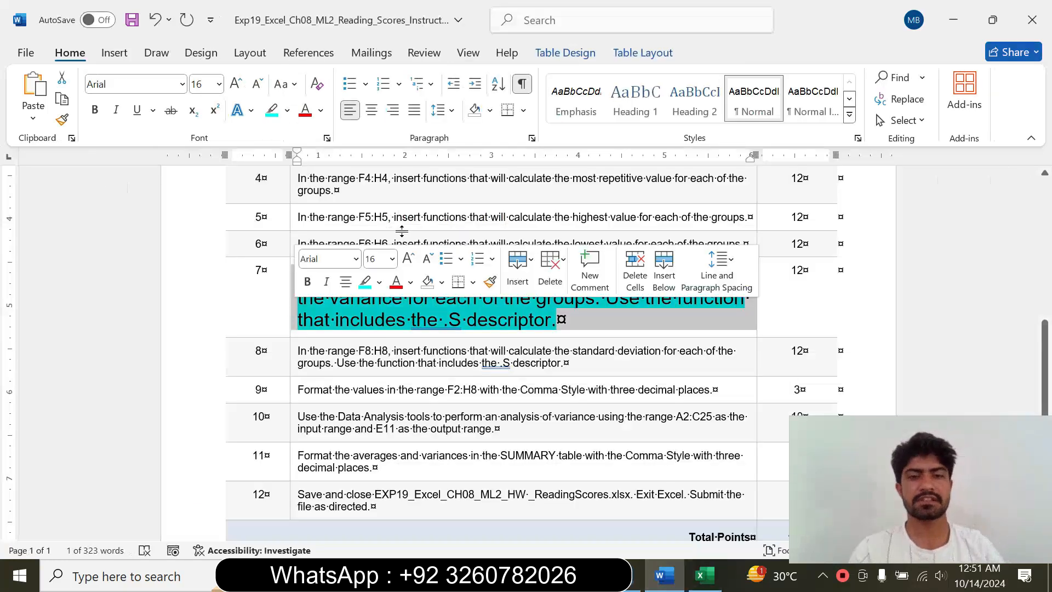
left_click(392, 259)
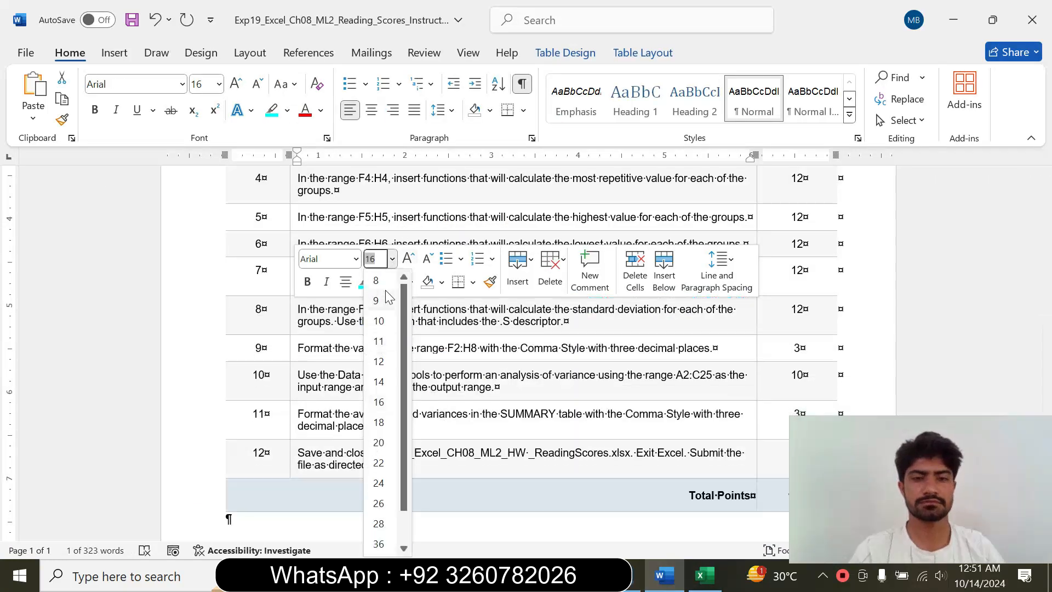
left_click(376, 300)
left_click(379, 282)
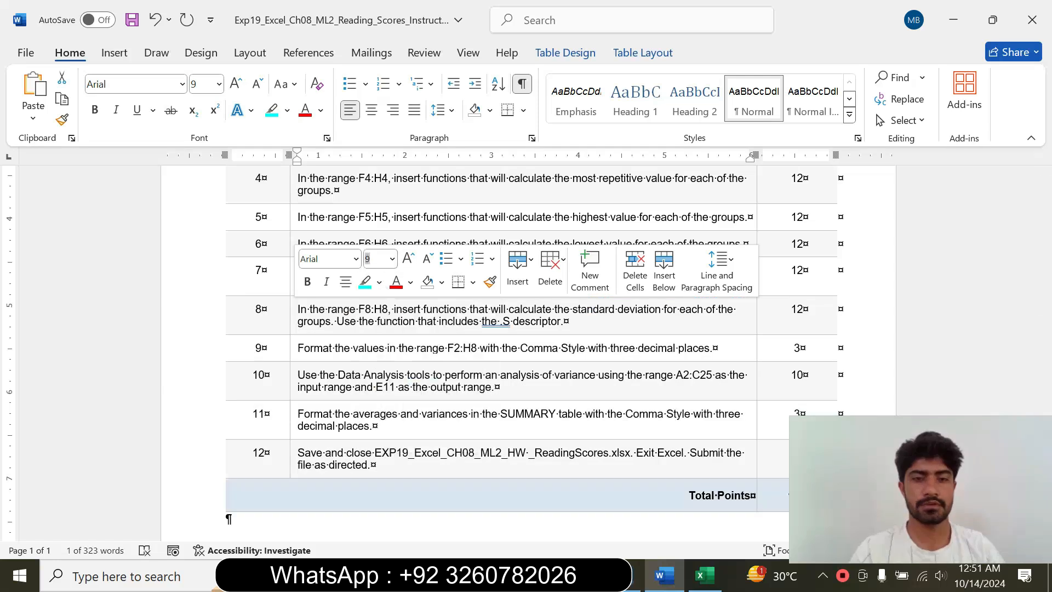
left_click(276, 325)
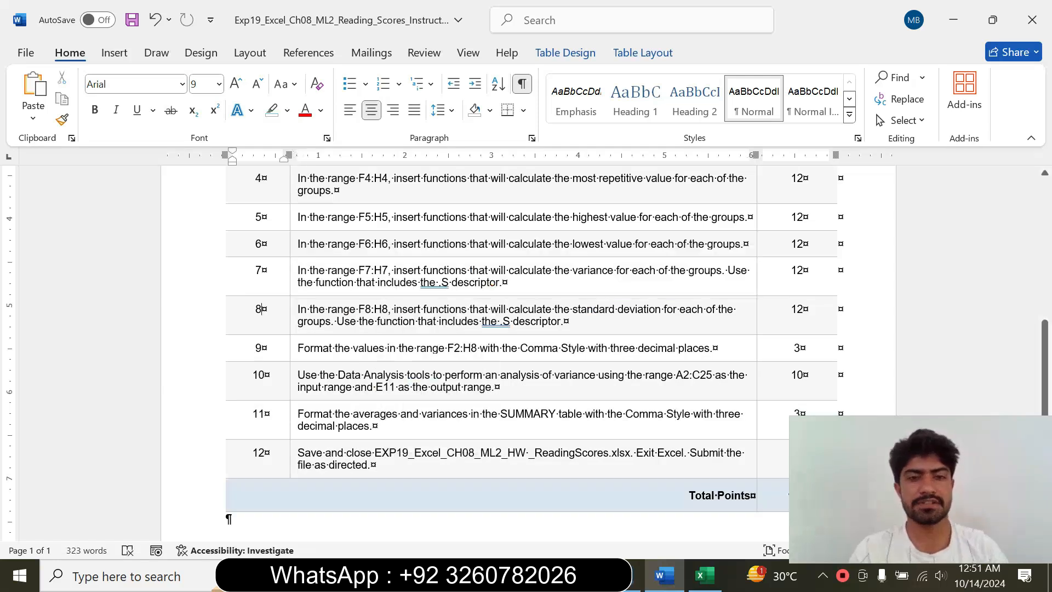
Enlarge the step 8 instruction text to 12 pt and highlight it in turquoise.
left_click(292, 324)
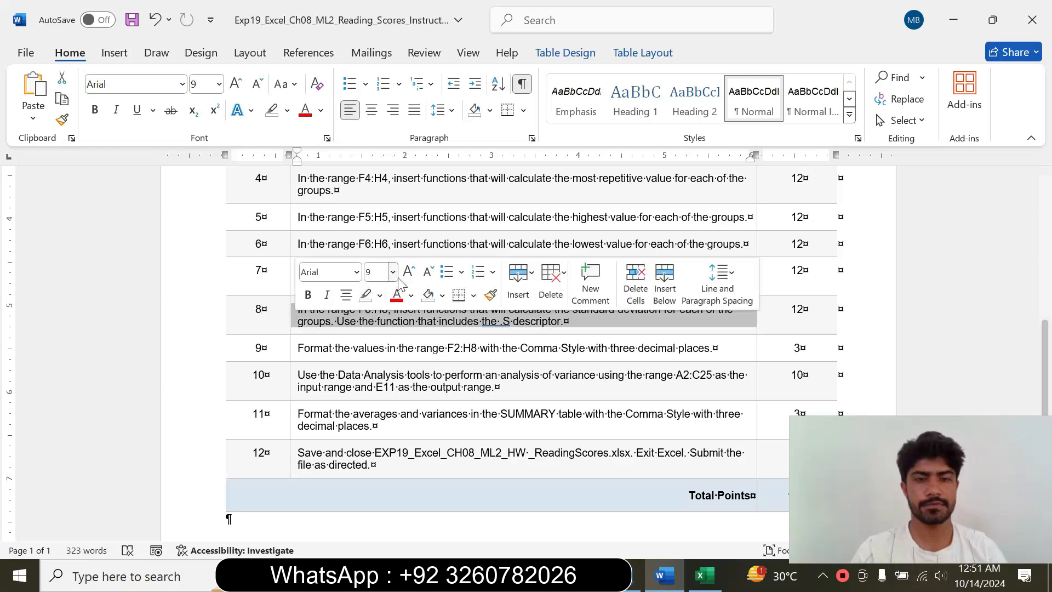
left_click(392, 272)
left_click(379, 374)
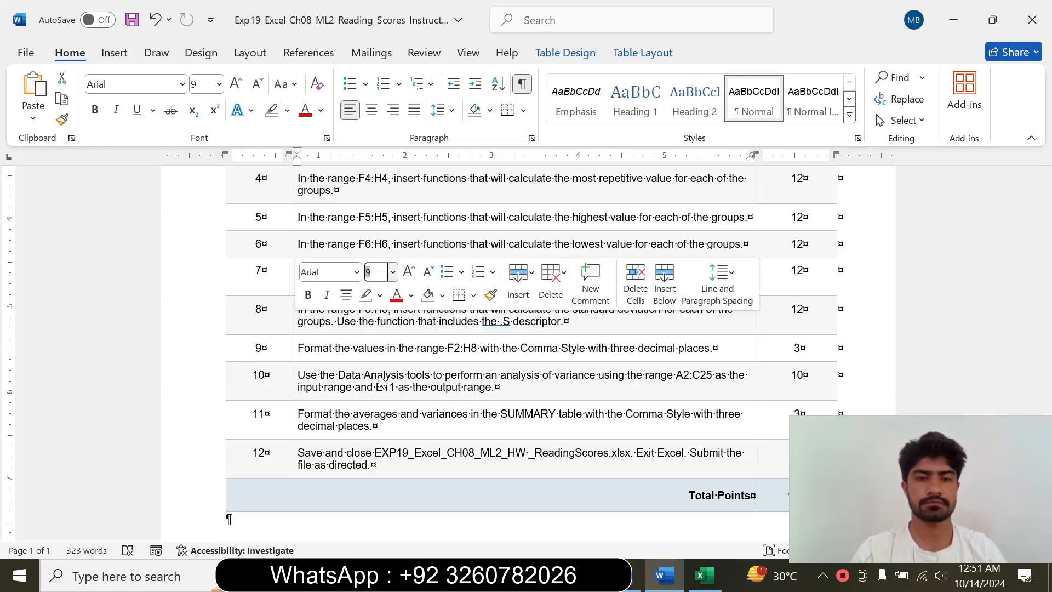
left_click(380, 294)
left_click(419, 354)
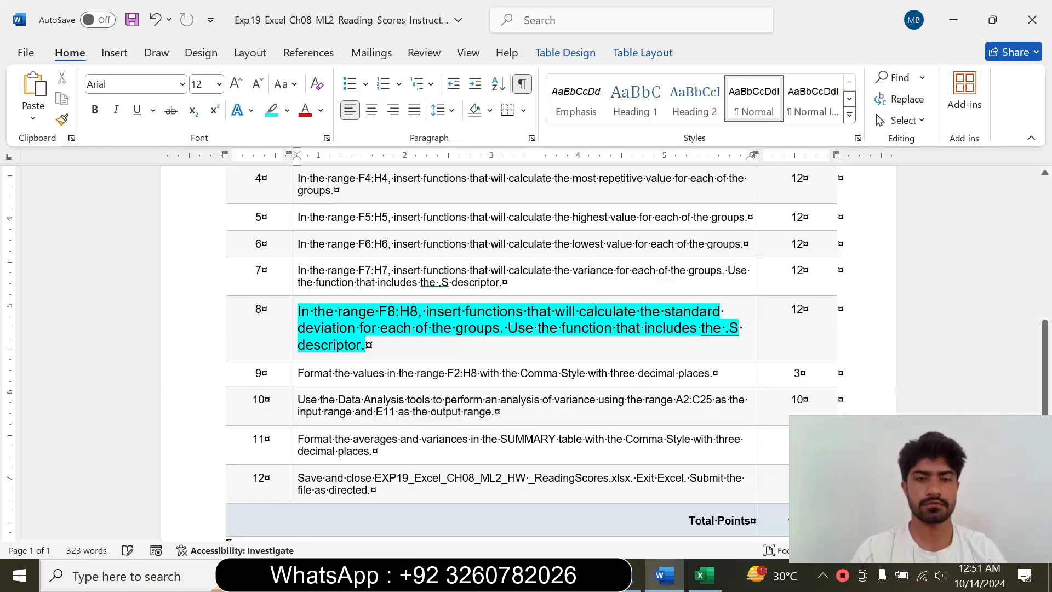
left_click_drag(298, 344, 325, 371)
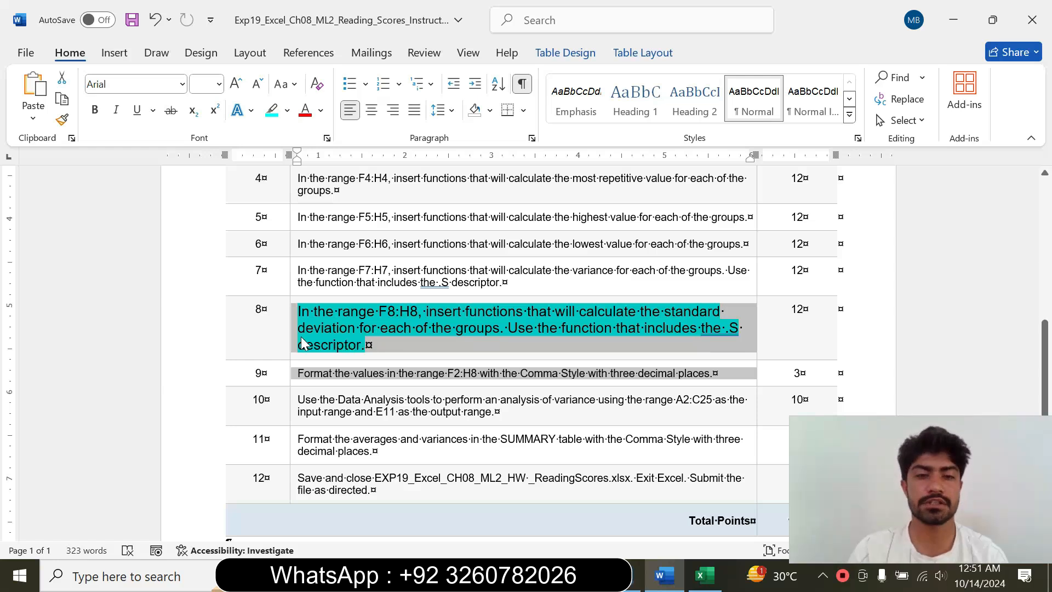
Copy the range reference F8:H8 from the step 8 instruction, switch to Excel and select that range.
left_click(402, 314)
left_click_drag(387, 315, 413, 318)
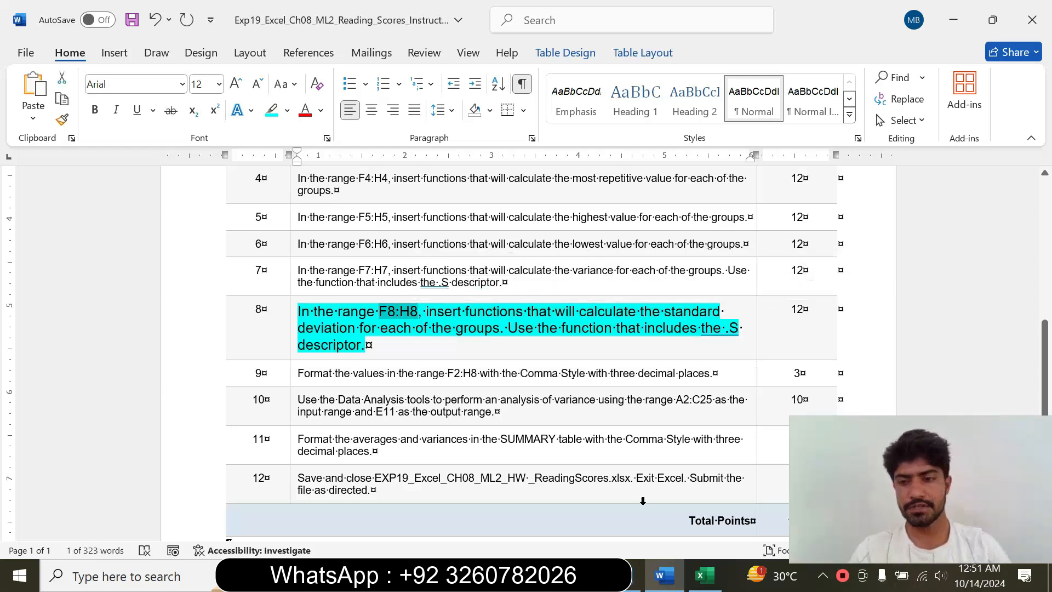
left_click(704, 575)
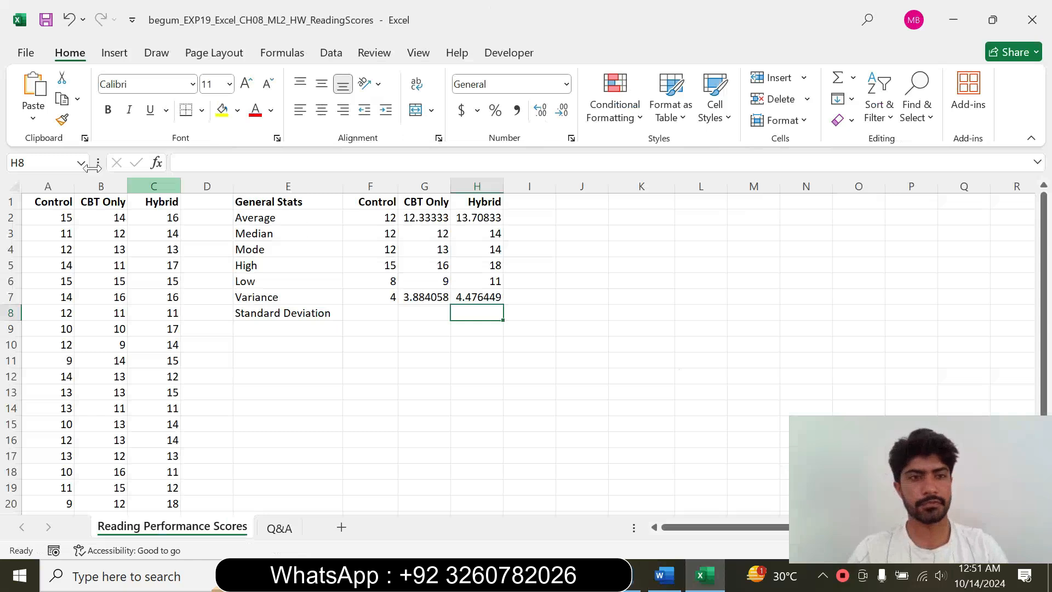
left_click(55, 162)
type("F8:H8")
key("Return")
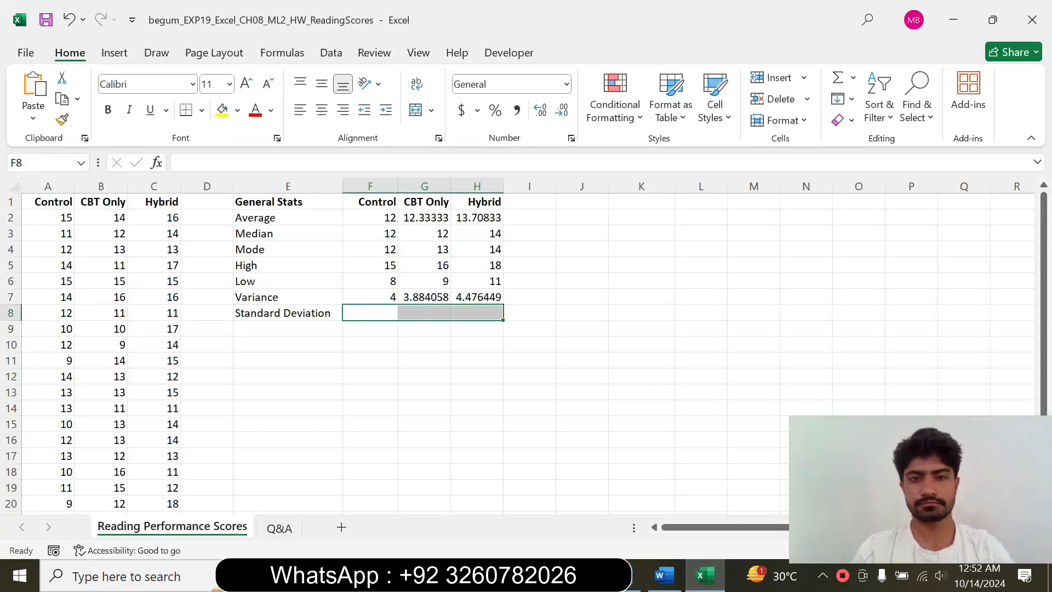
Calculate the Control group's standard deviation in cell F8 with the STDEV.S function over A2:A25.
left_click(360, 314)
type("=")
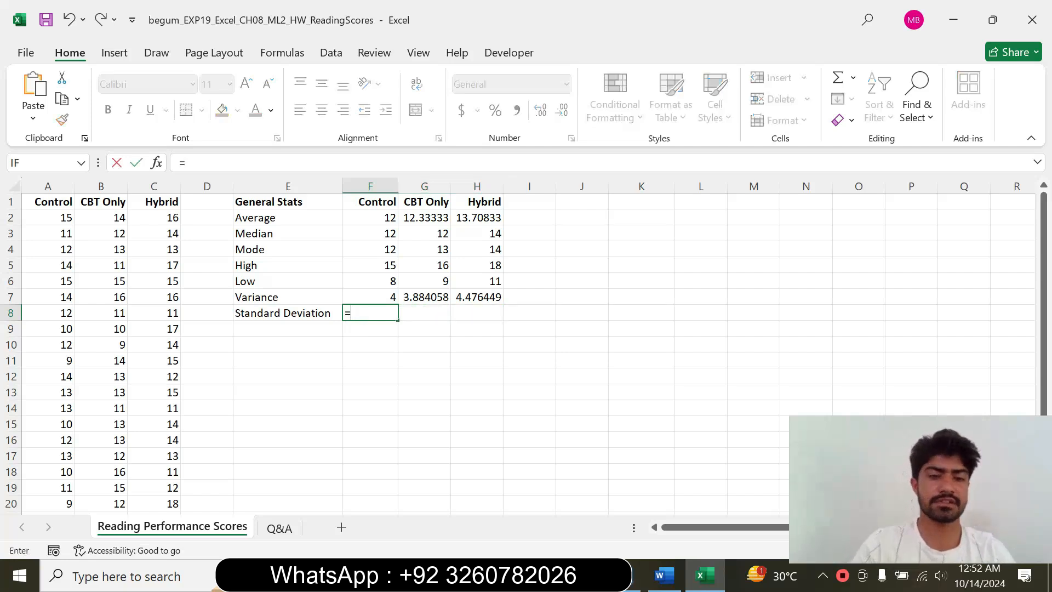
type("st")
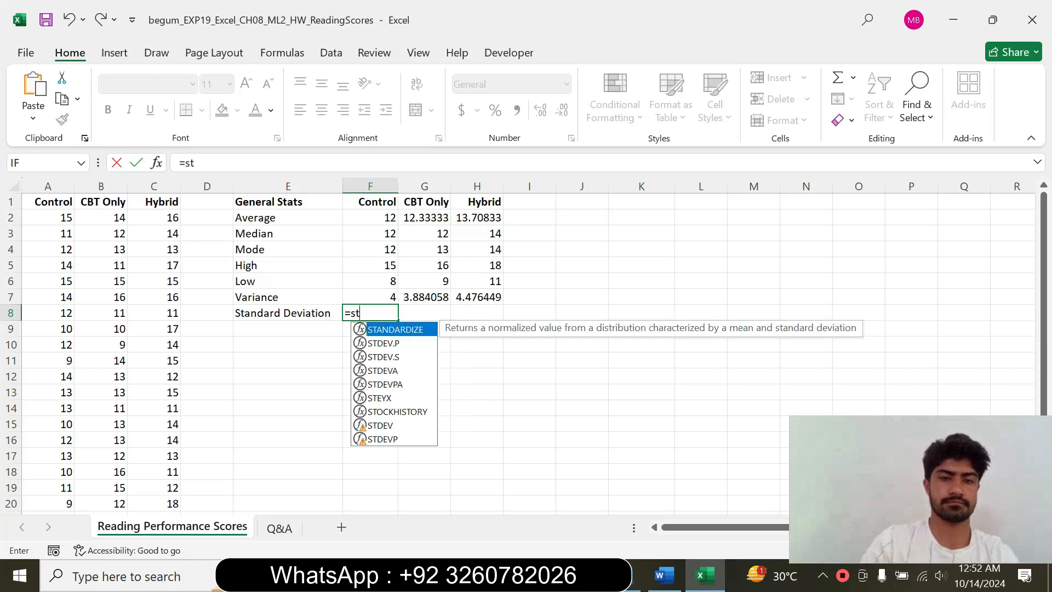
left_click(393, 359)
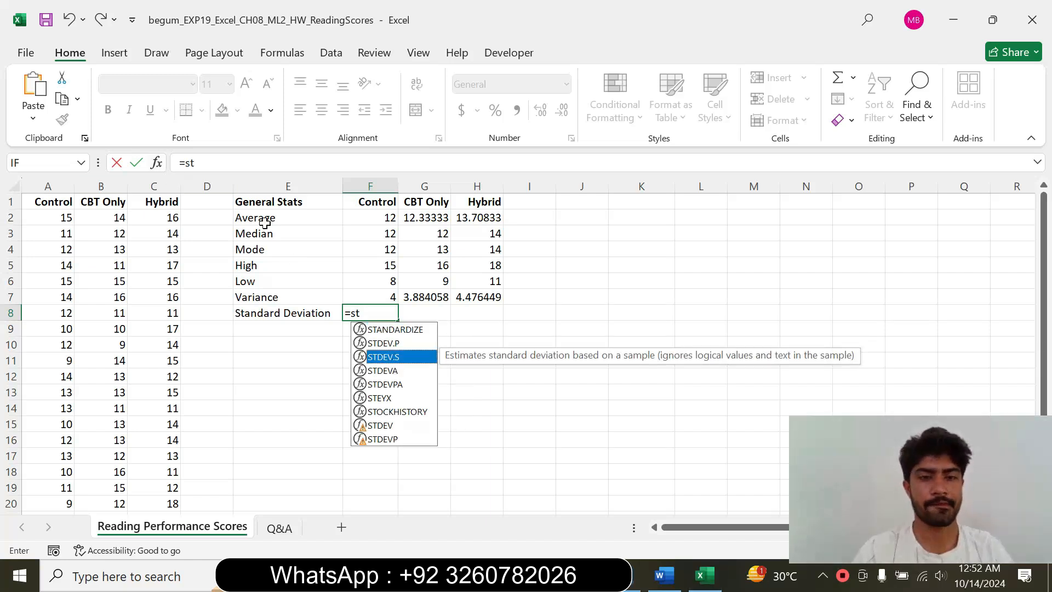
double_click(385, 359)
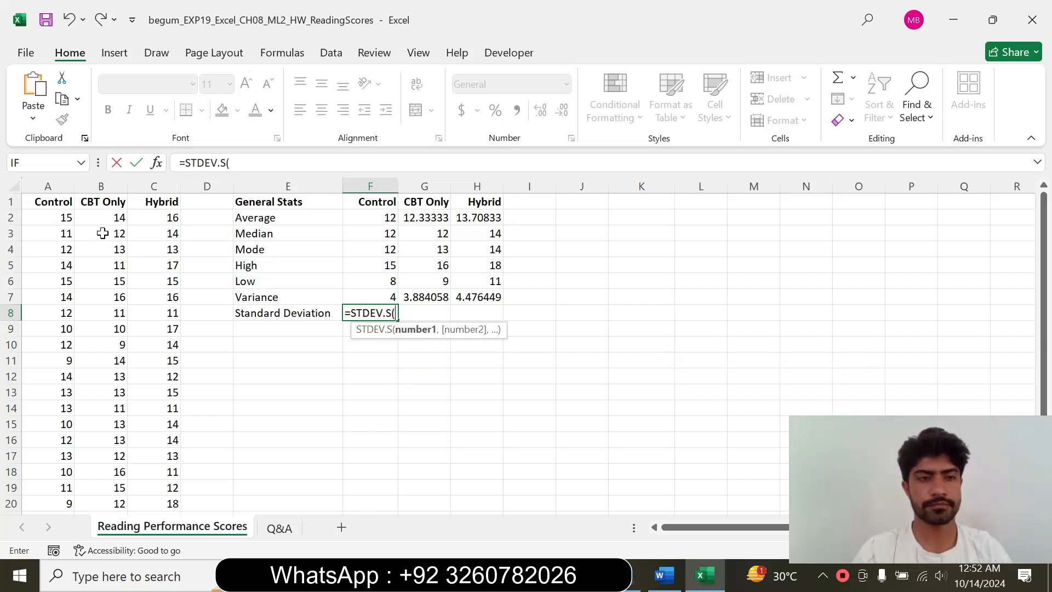
left_click_drag(60, 217, 57, 487)
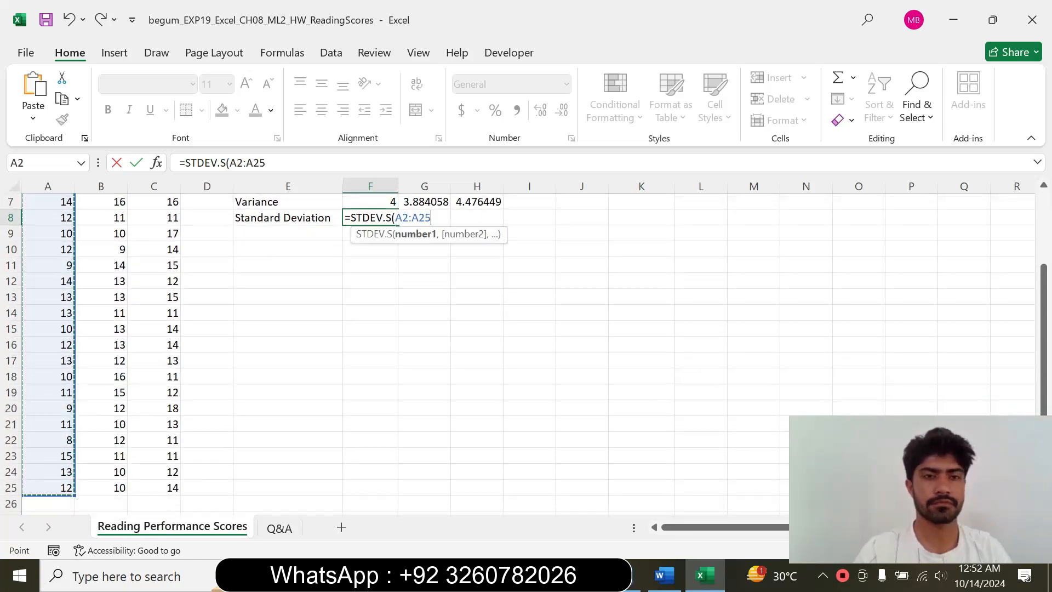
left_click(267, 162)
type(")")
key("Return")
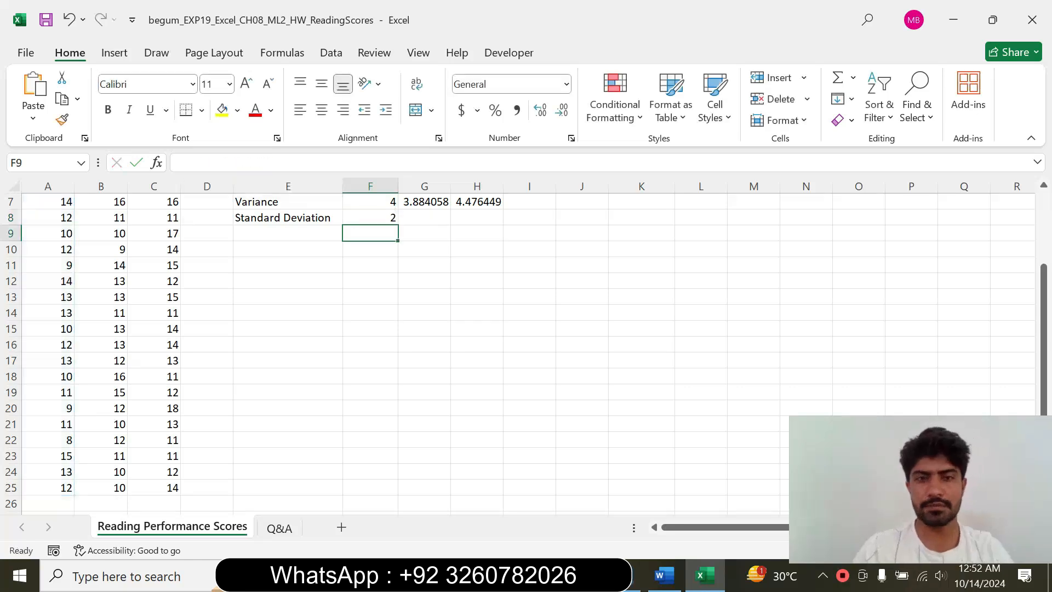
Calculate the CBT Only group's standard deviation in cell G8 with the STDEV.S function over B2:B25.
scroll(1041, 317, "up", 2)
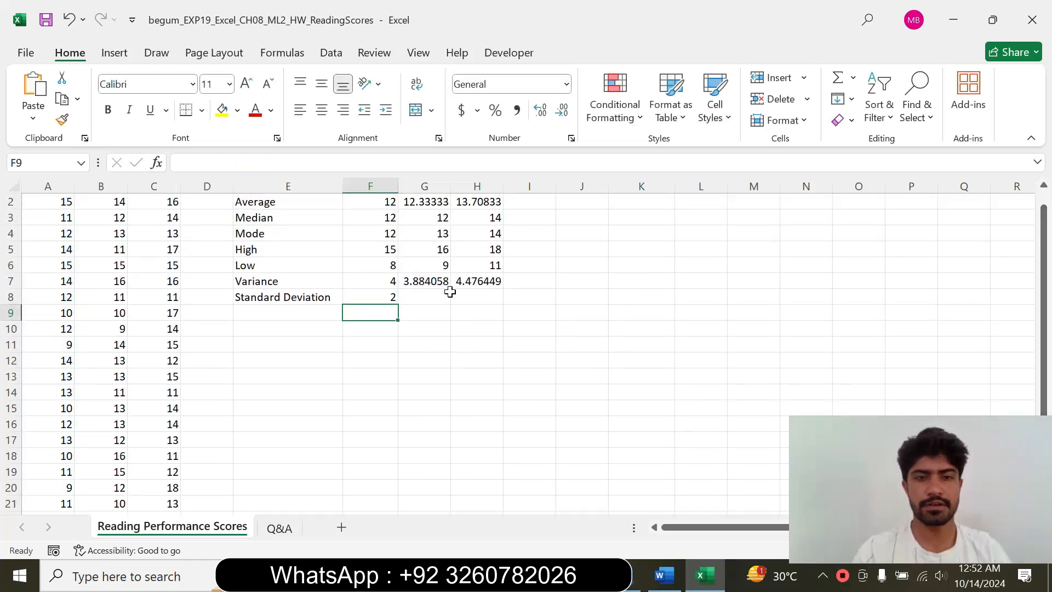
left_click(422, 290)
left_click_drag(1043, 298, 1043, 282)
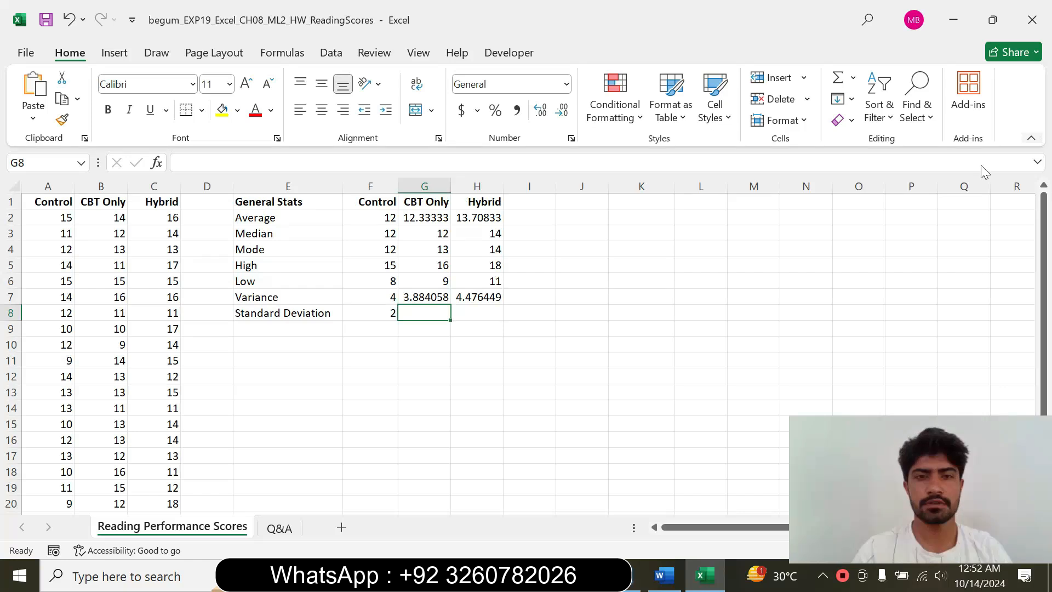
type("=")
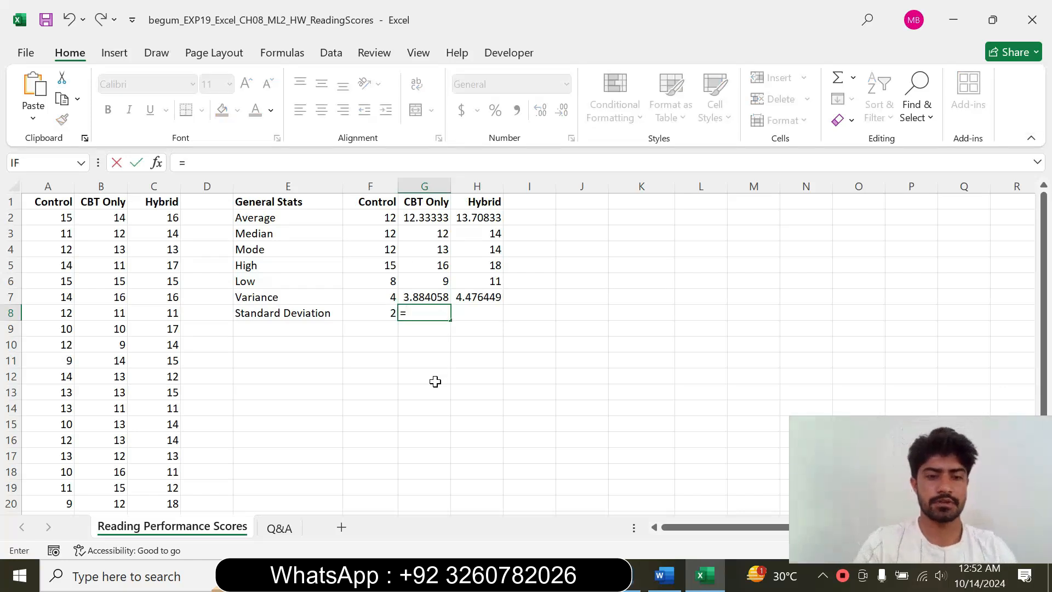
type("st")
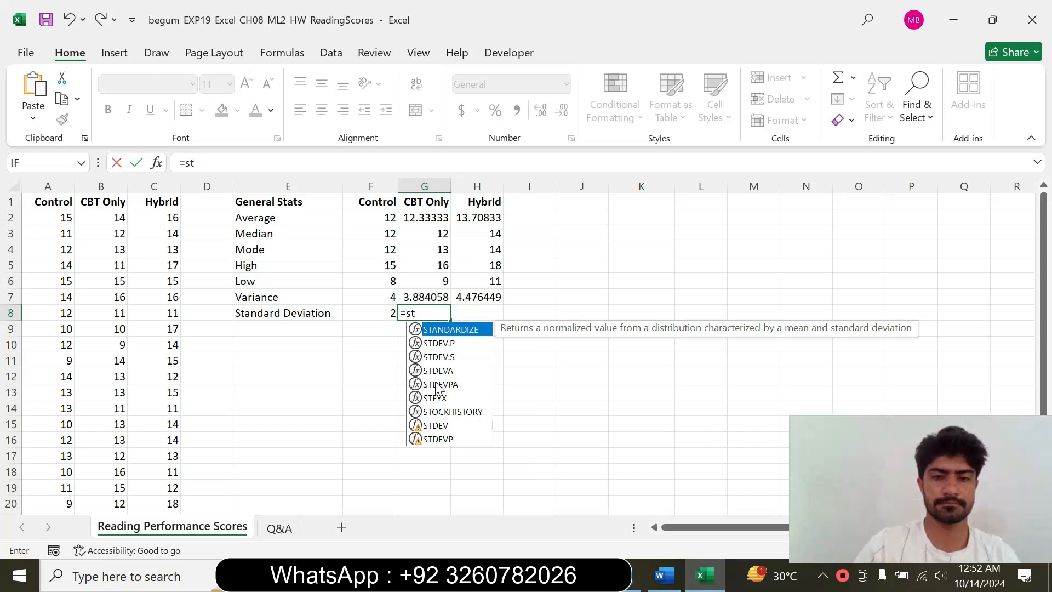
double_click(438, 357)
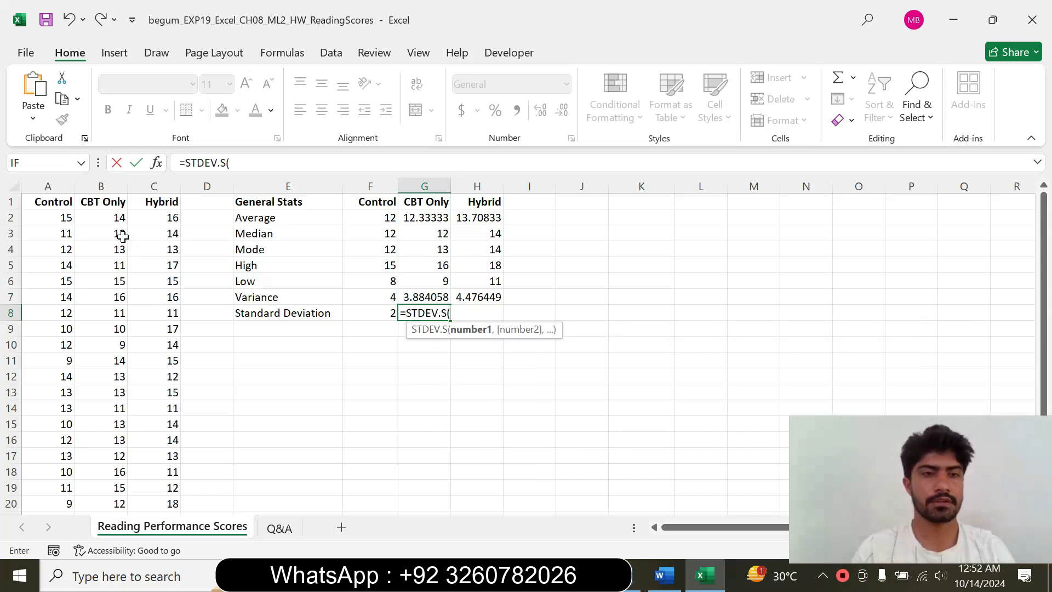
left_click_drag(118, 216, 106, 468)
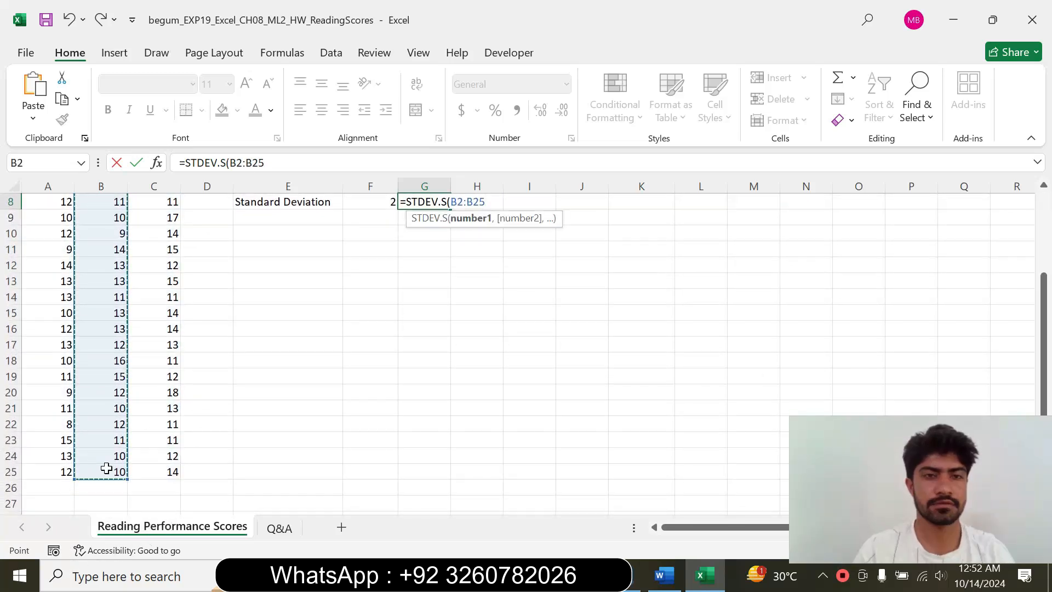
key("F2")
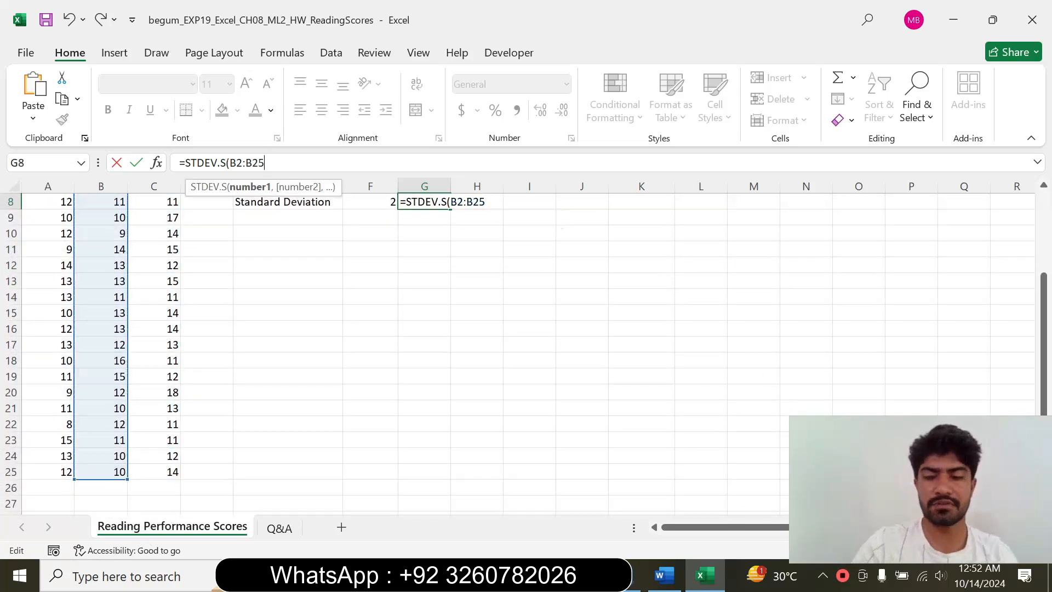
type(")")
key("Return")
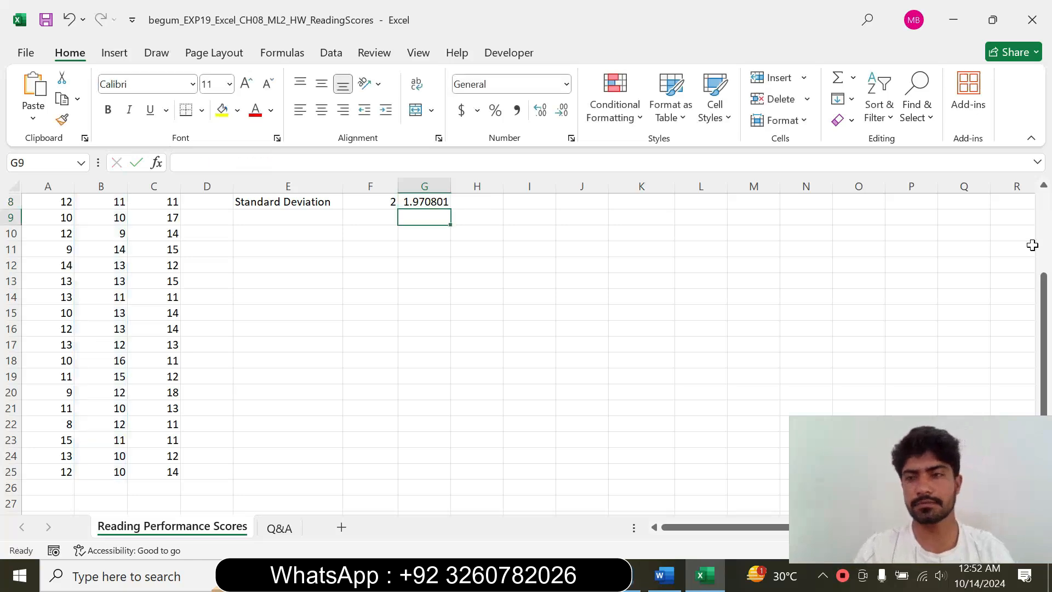
Calculate the Hybrid group's standard deviation in cell H8 with the STDEV.S function over C2:C25.
left_click_drag(1042, 313, 1043, 178)
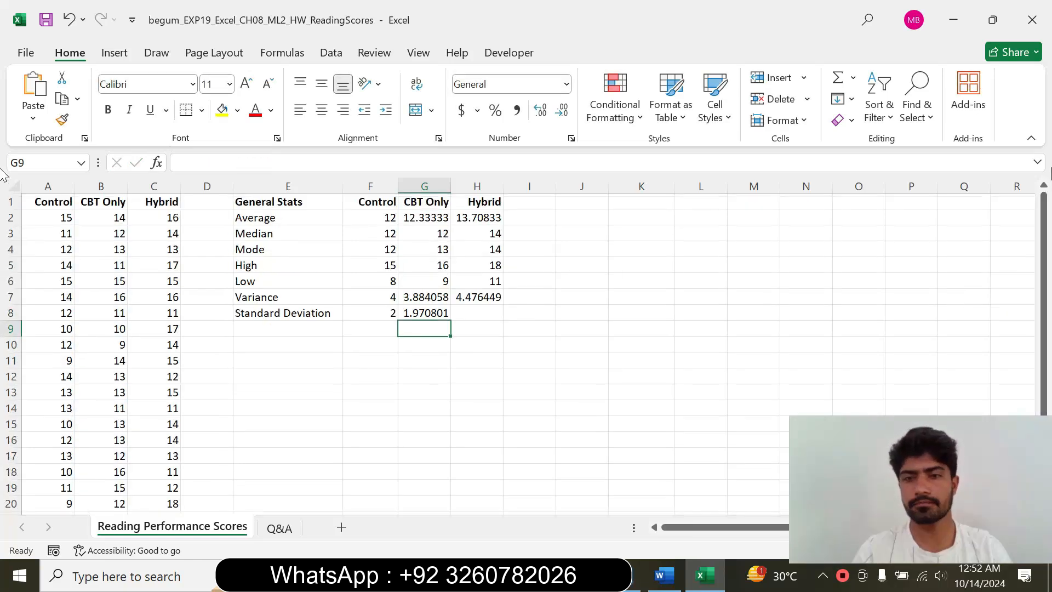
left_click(469, 314)
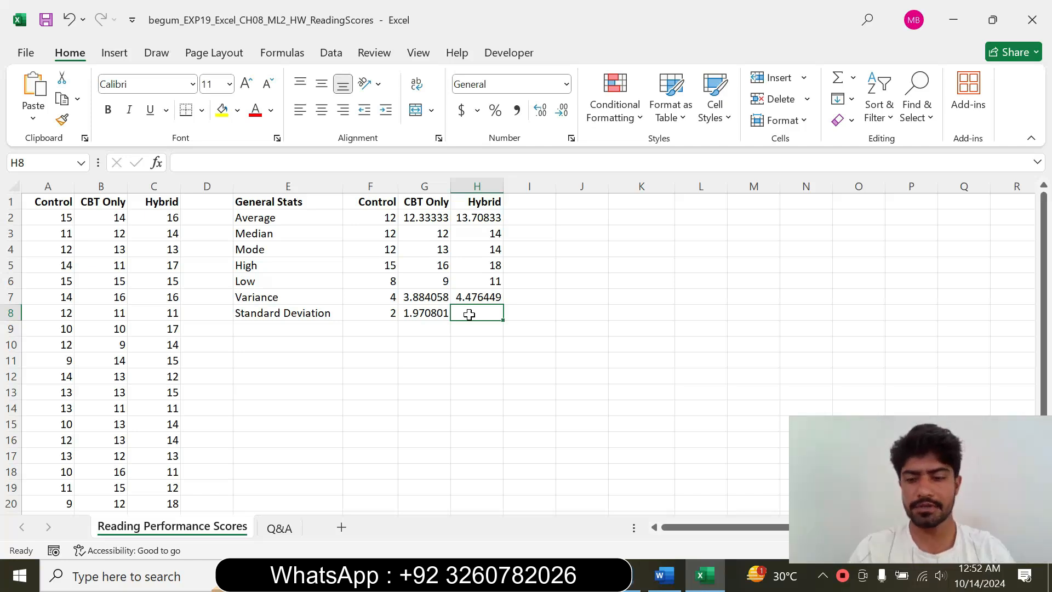
type("=")
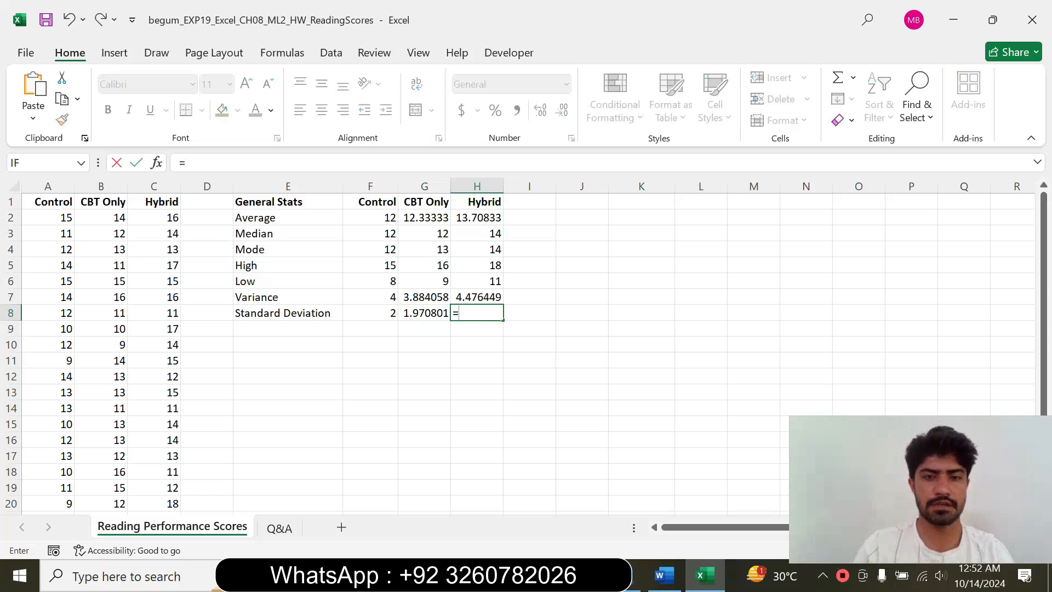
type("std")
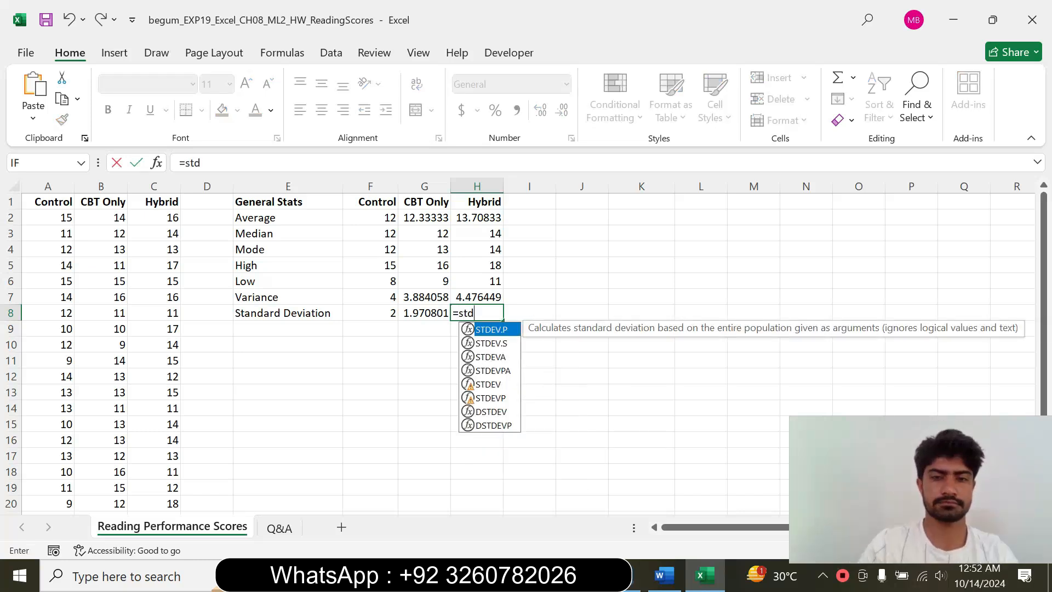
double_click(496, 343)
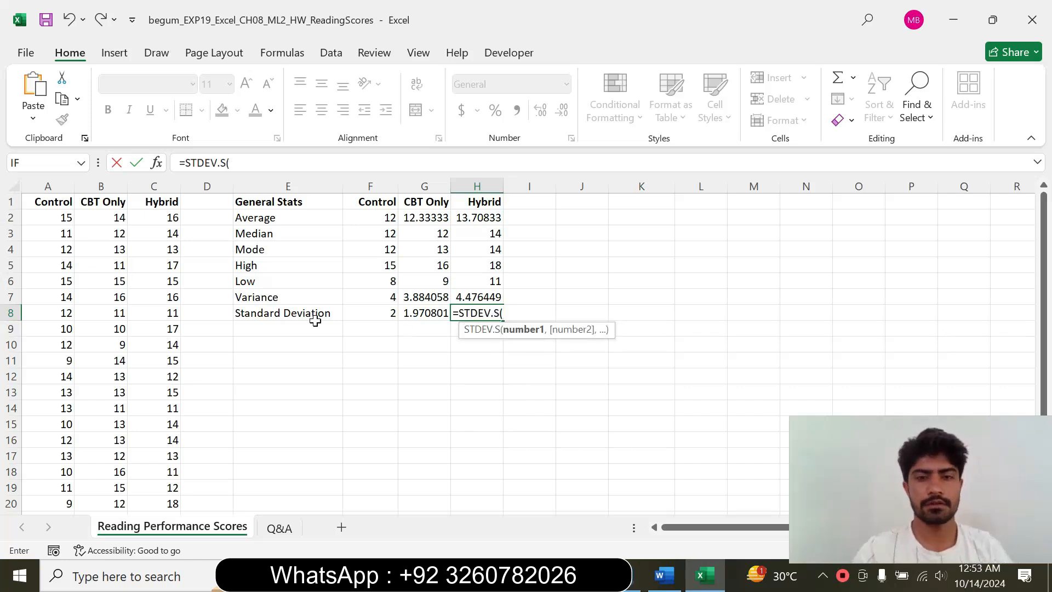
left_click(158, 218)
left_click_drag(157, 218, 178, 489)
left_click(278, 161)
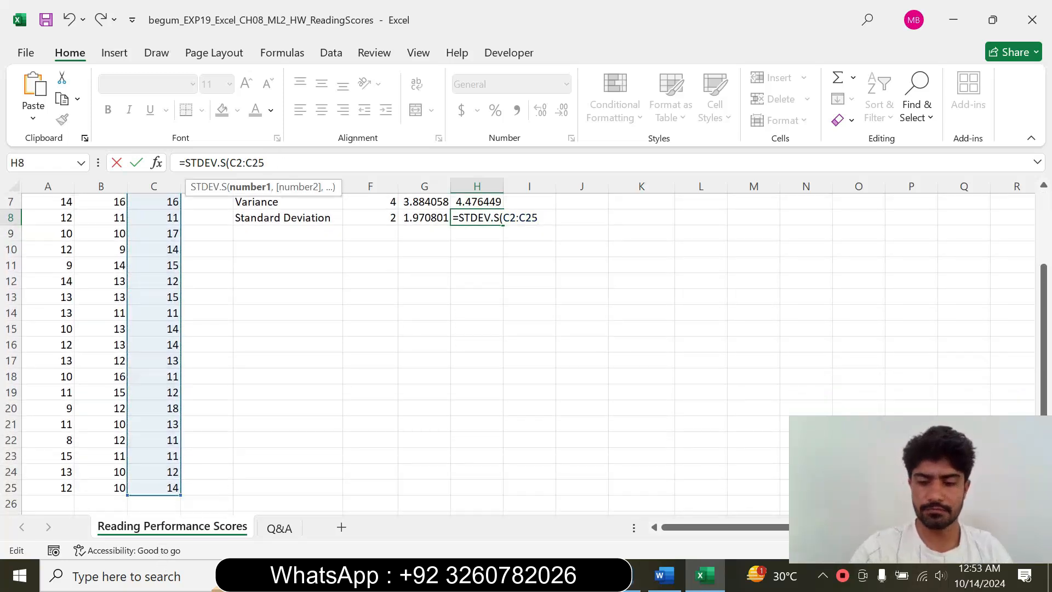
type(")")
key("Return")
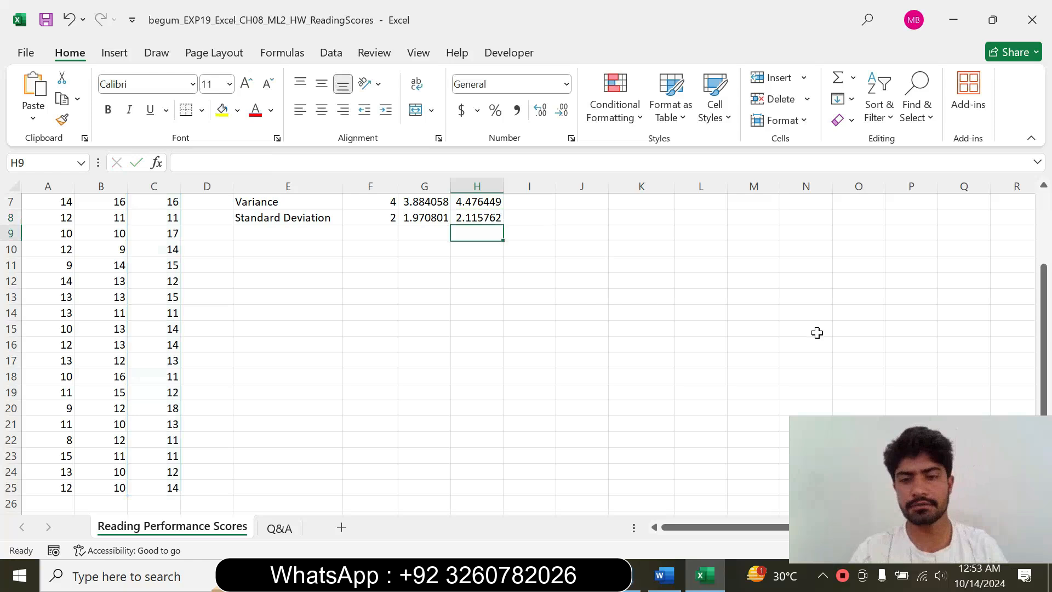
Switch to Word, reset the step 8 instruction text to 9 pt and remove its turquoise highlight.
left_click(664, 575)
left_click(294, 339)
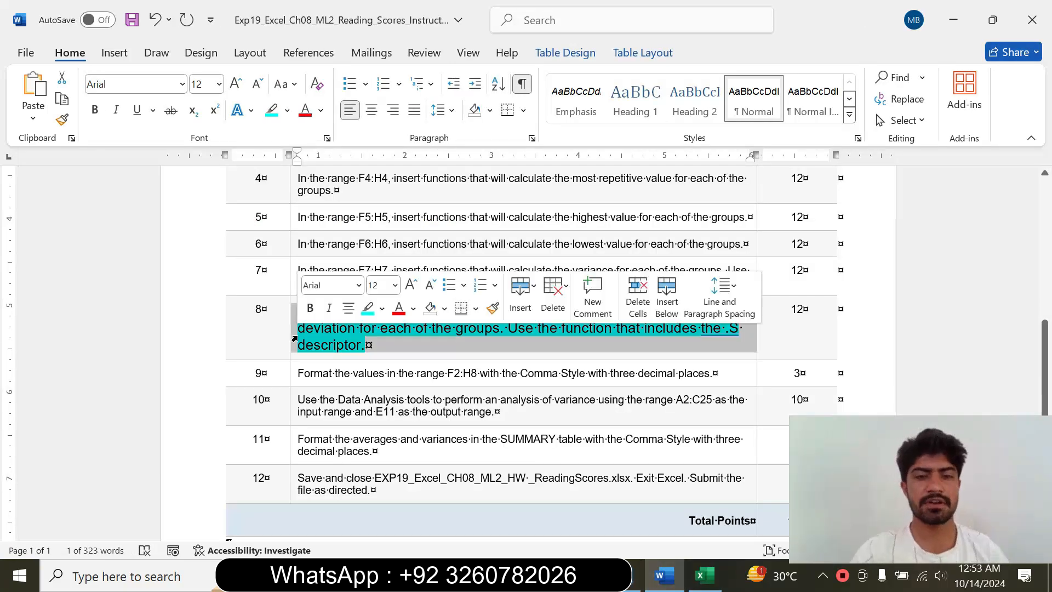
left_click(394, 285)
left_click(378, 32)
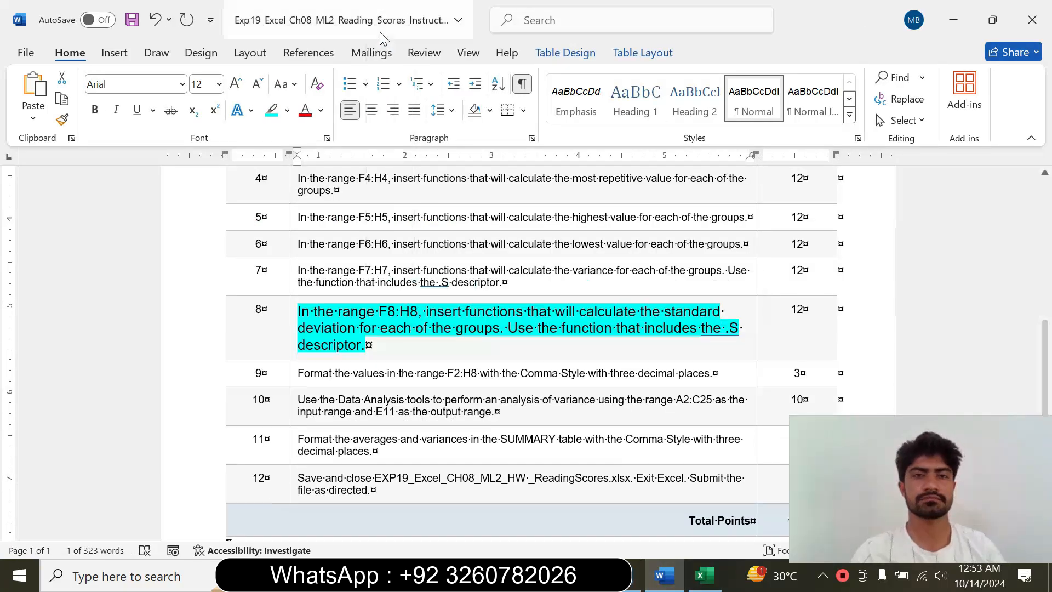
left_click(286, 110)
left_click(313, 243)
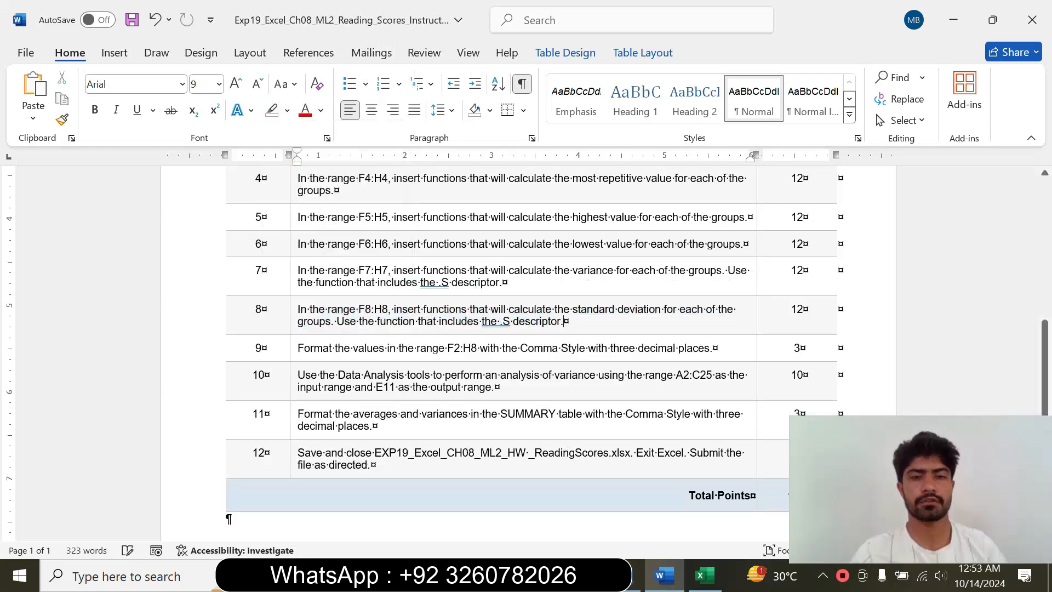
Enlarge the step 9 instruction text to 14 pt, highlight it in turquoise and select it for reading.
left_click(294, 353)
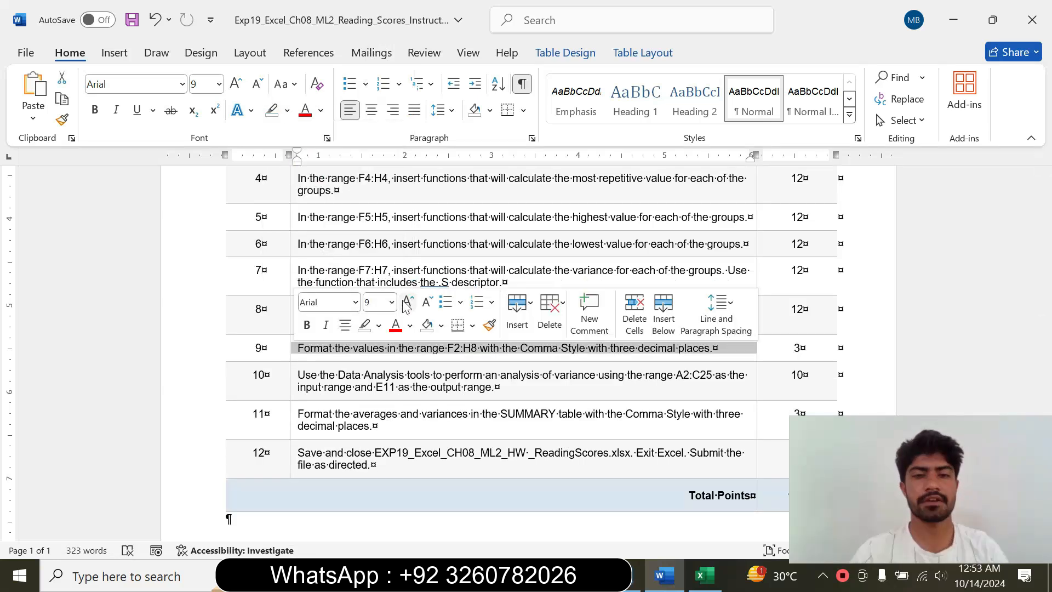
left_click(392, 302)
left_click(378, 113)
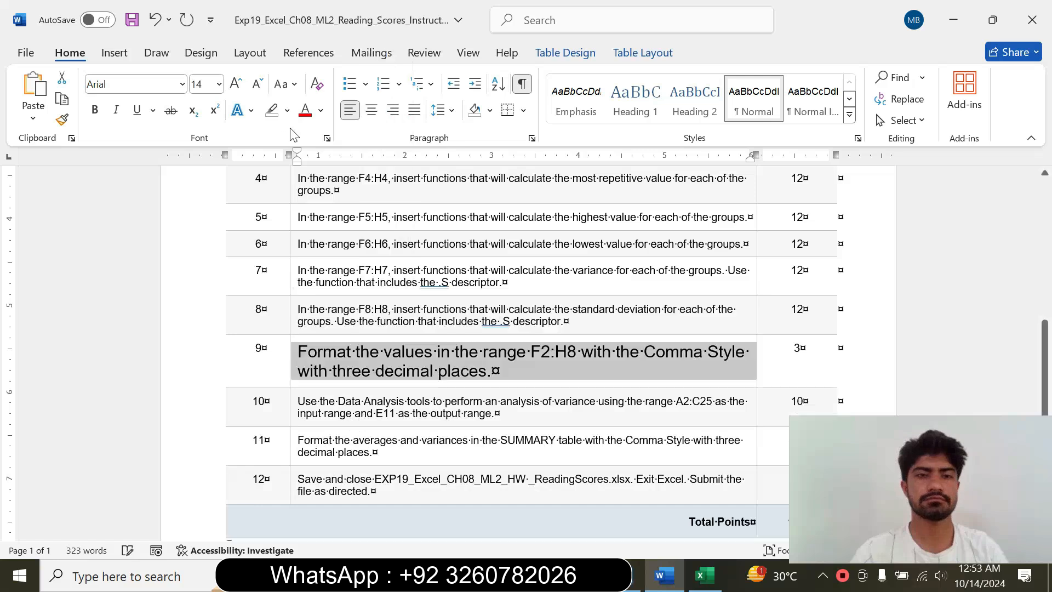
left_click(287, 110)
left_click(326, 167)
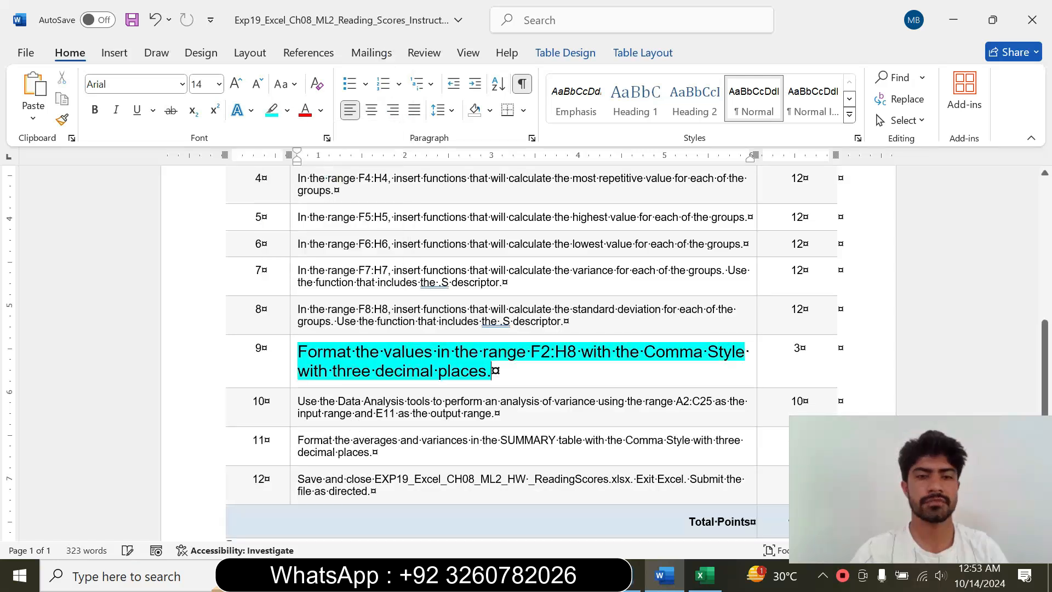
left_click_drag(299, 351, 490, 371)
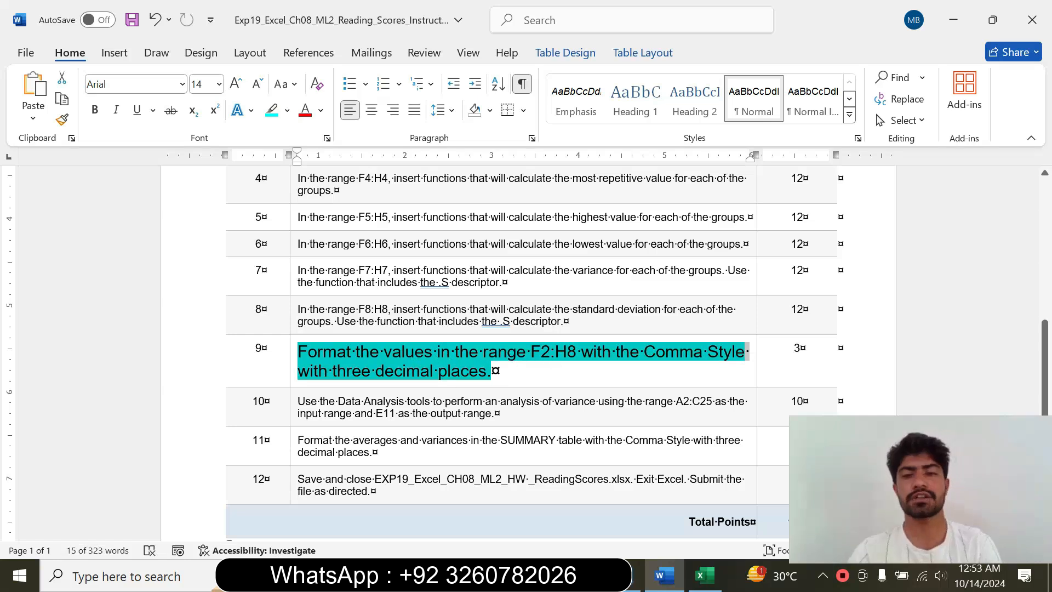
Copy the range reference F2:H8 from the step 9 instruction, switch to Excel and use it to select that range.
left_click(353, 373)
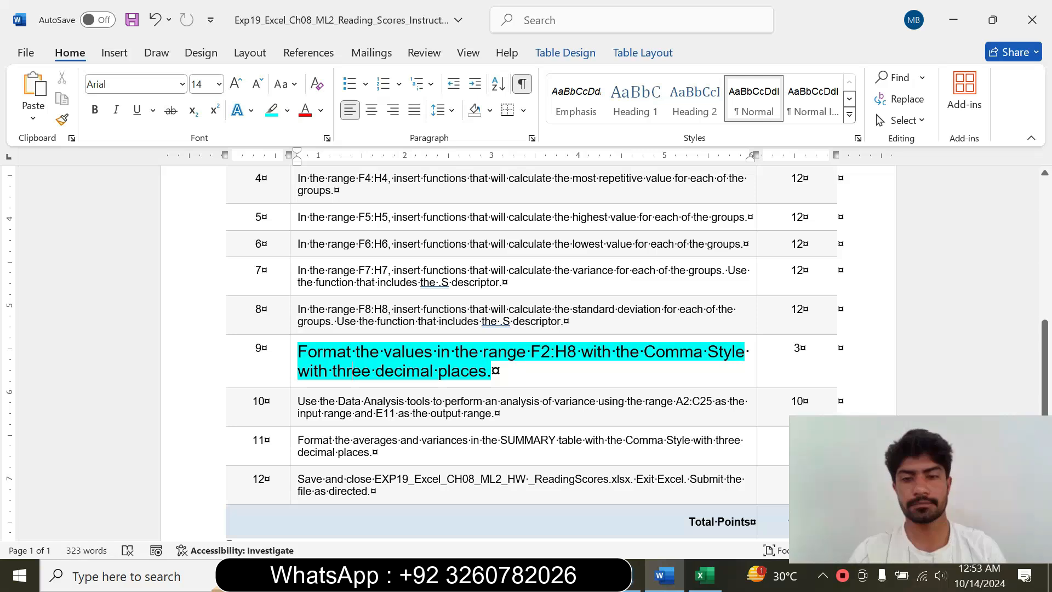
left_click_drag(530, 354, 577, 356)
key("ctrl+c")
left_click(704, 576)
key("ctrl+v")
key("Return")
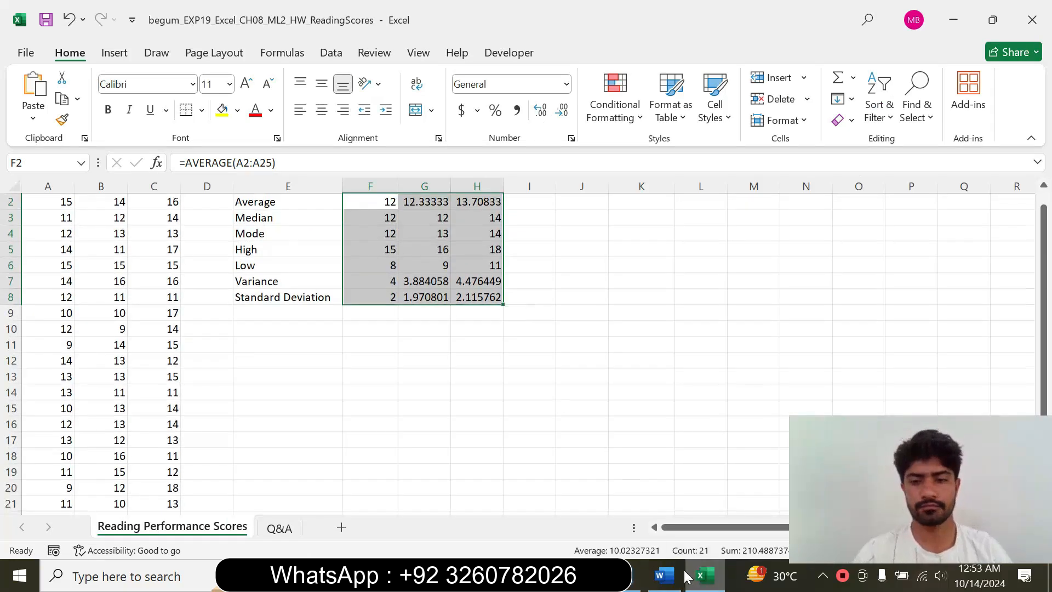
Recheck the step 9 instruction in Word, then in Excel format F2:H8 with Comma Style and three decimal places.
left_click(664, 575)
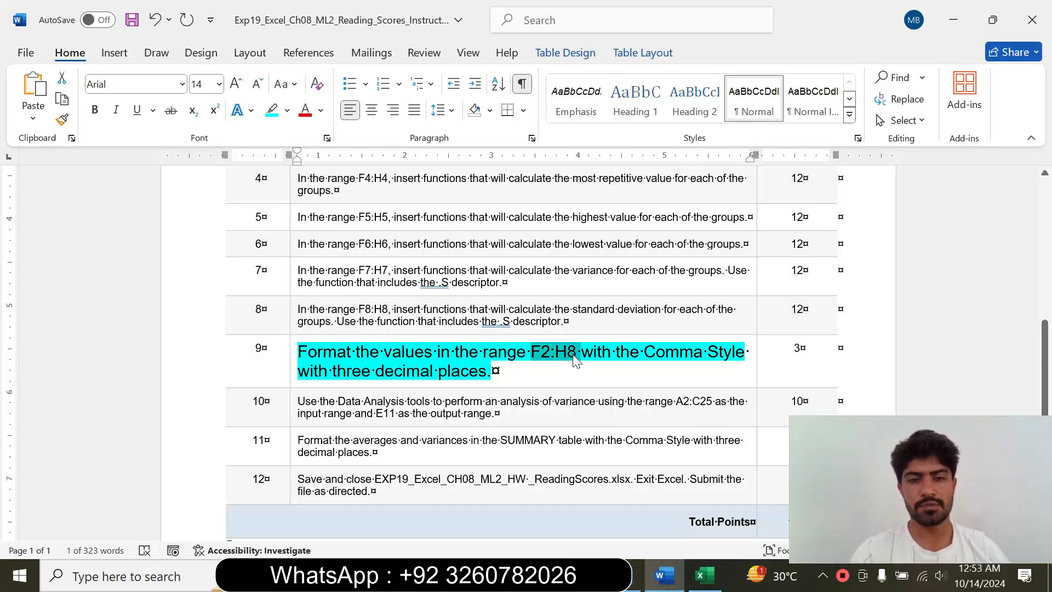
left_click(704, 575)
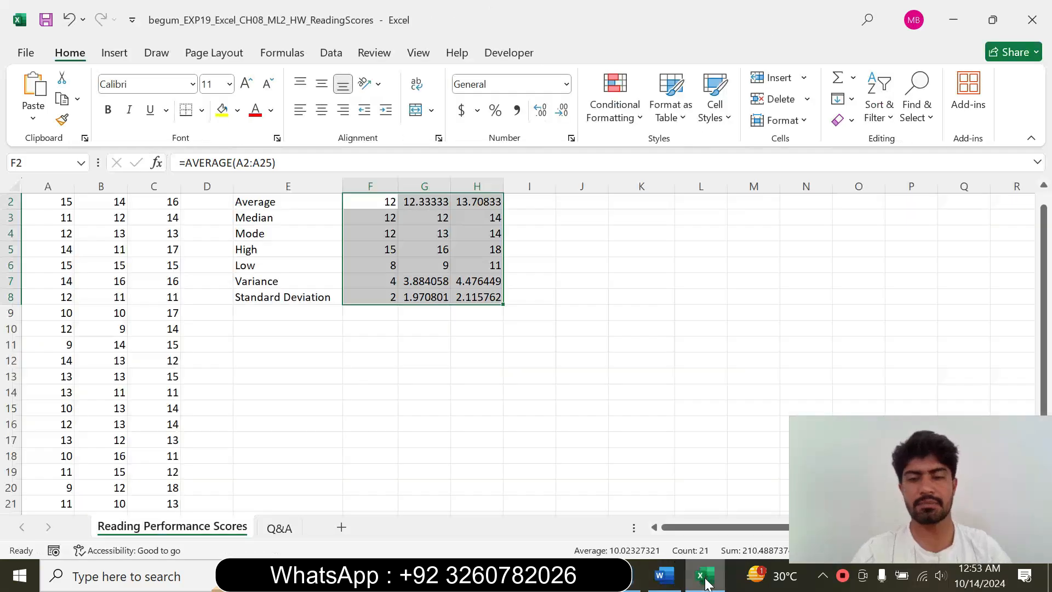
left_click(517, 112)
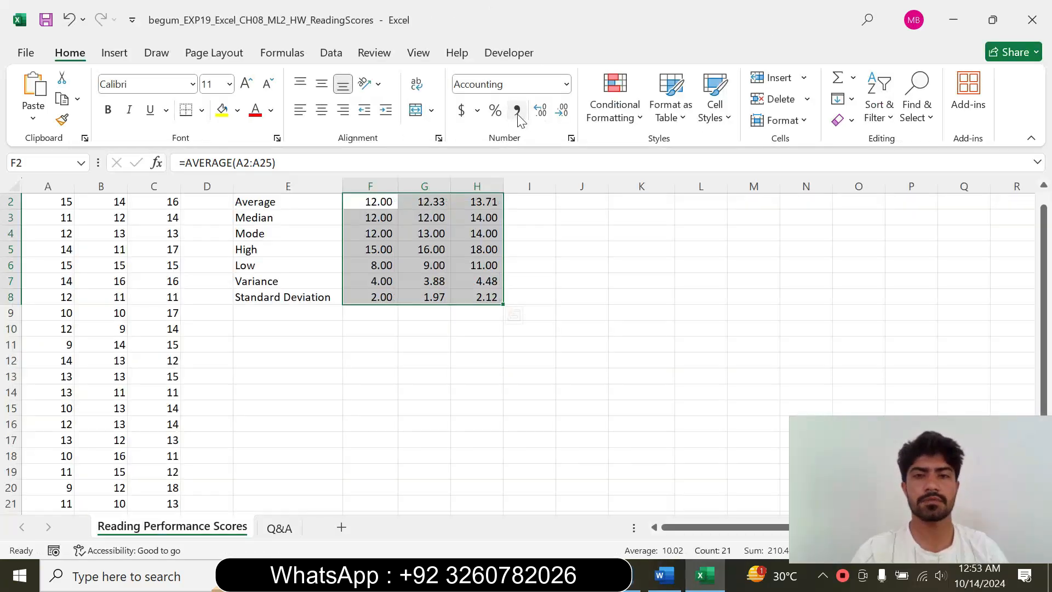
left_click(570, 139)
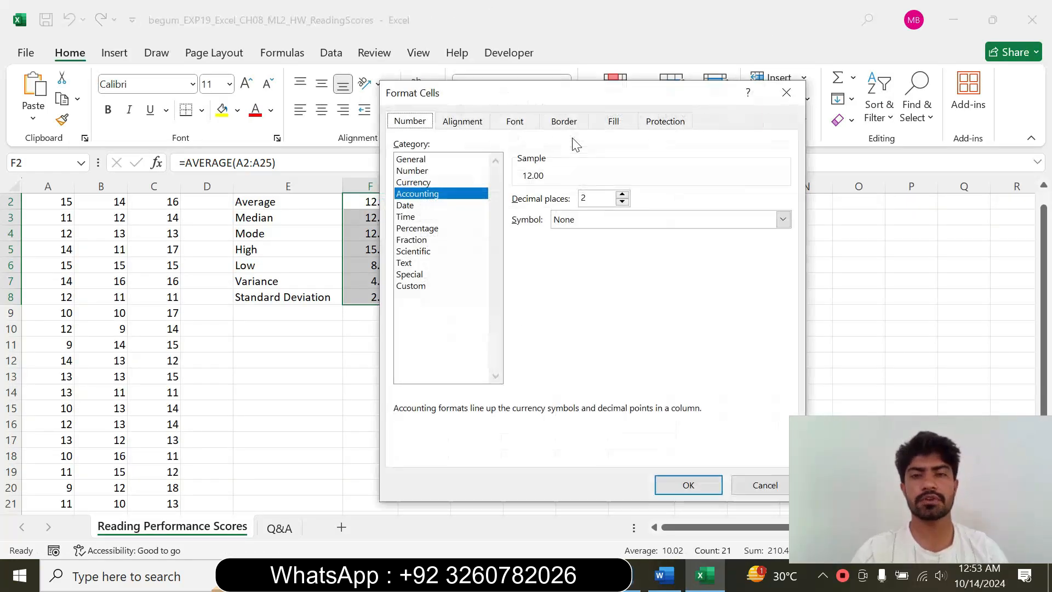
left_click(623, 195)
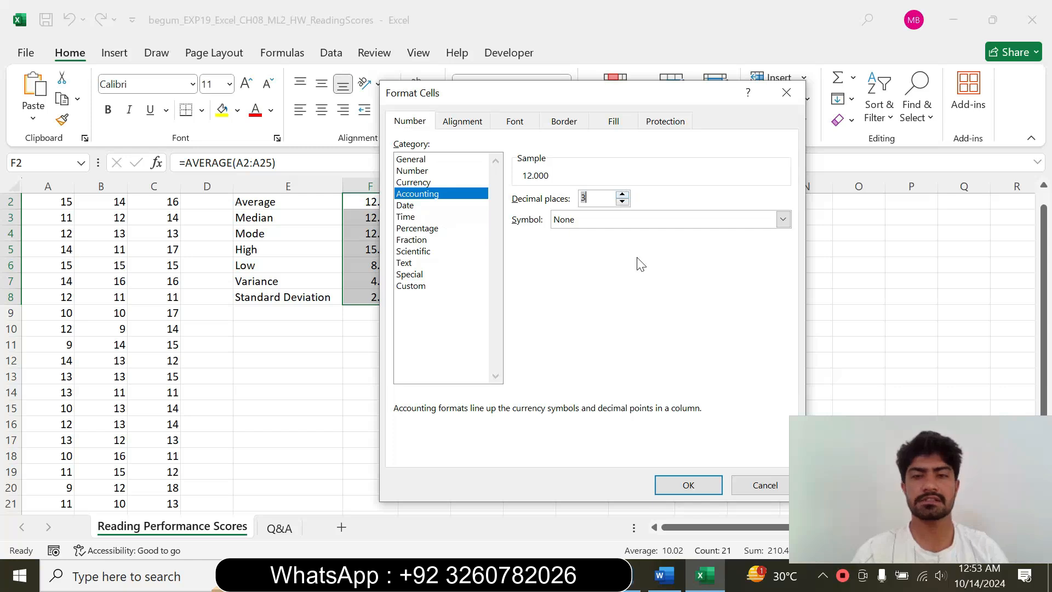
left_click(697, 487)
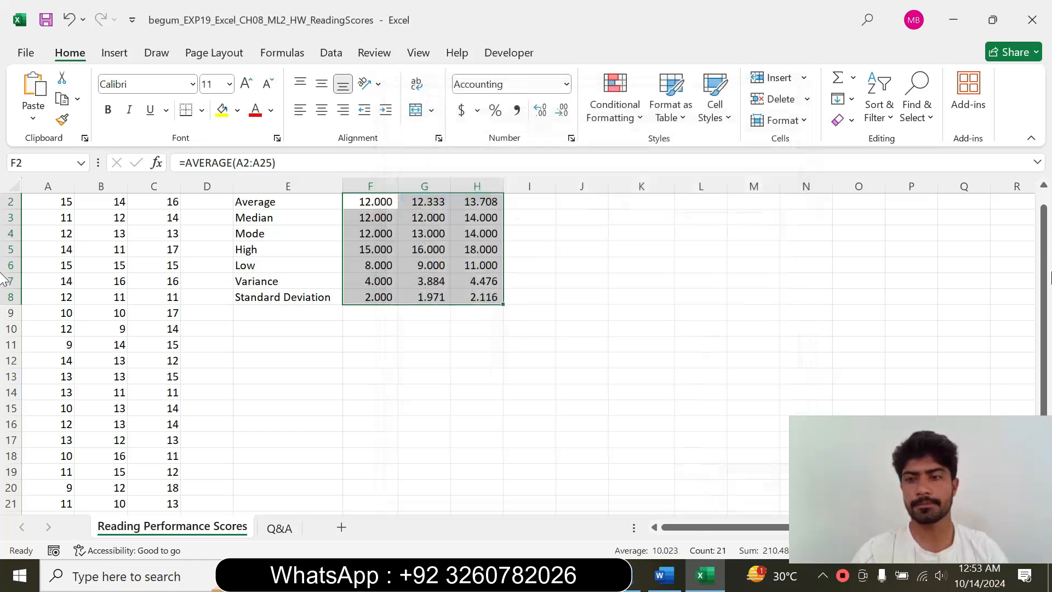
left_click_drag(1046, 277, 1046, 261)
left_click(766, 262)
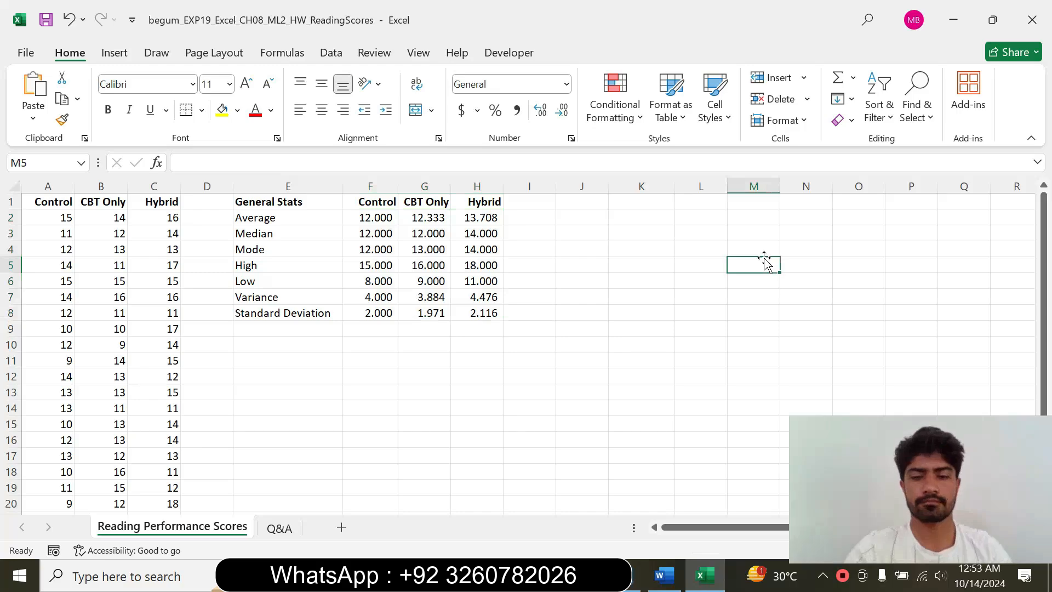